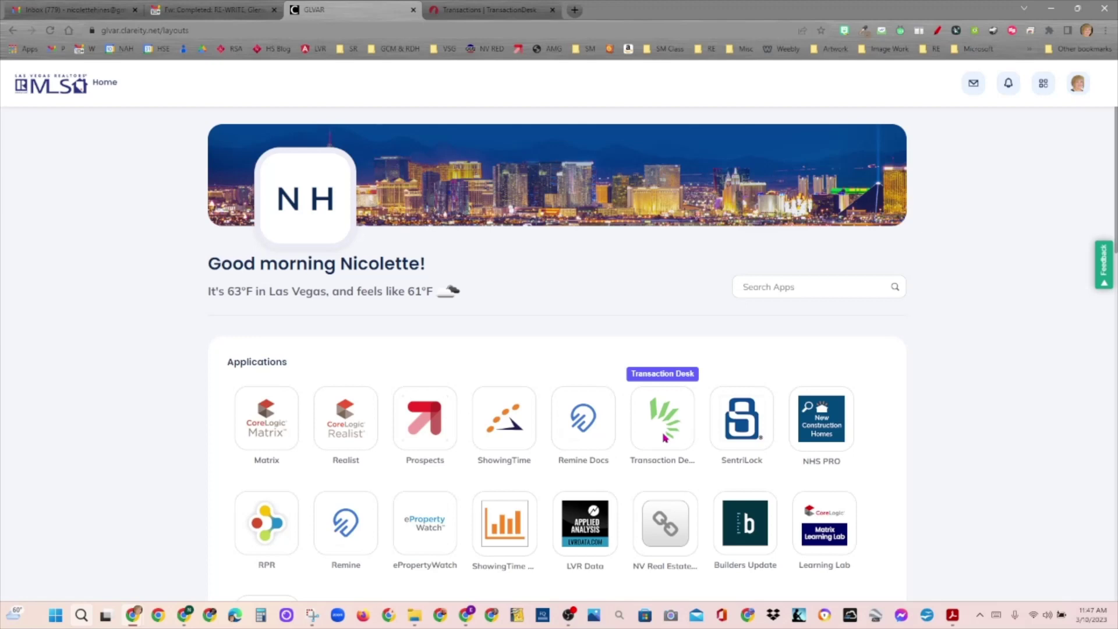
Step: Switch from the GLVAR portal to the TransactionDesk Transactions list of 56 results
{"action": "left_click", "coordinate": [518, 16]}
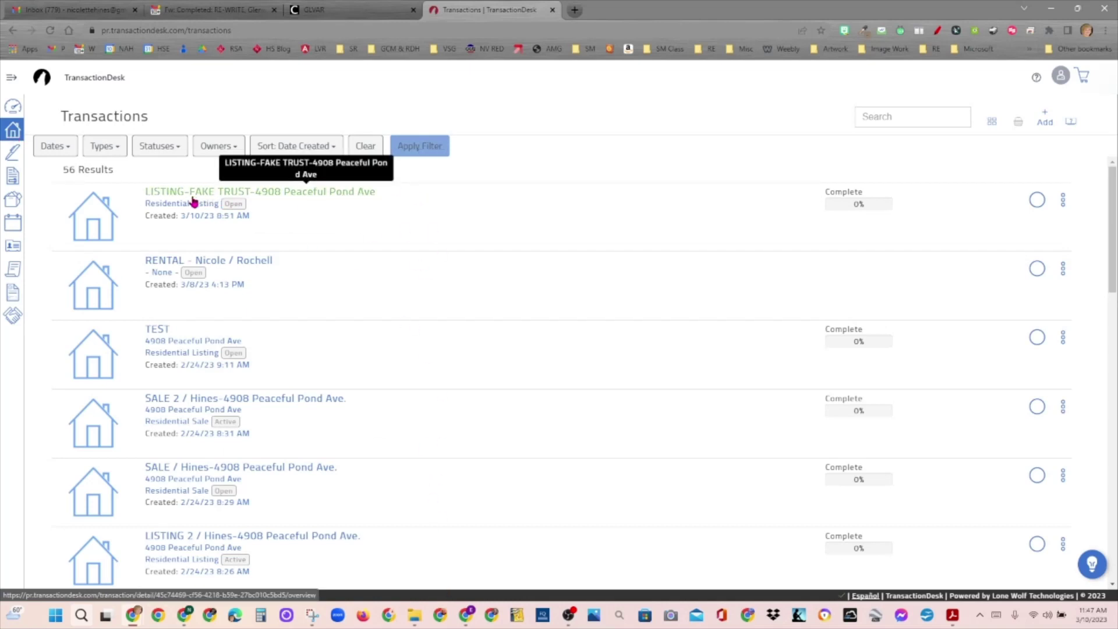
Step: Go to the Contacts page listing saved agents, buyers and sellers
{"action": "left_click", "coordinate": [284, 197]}
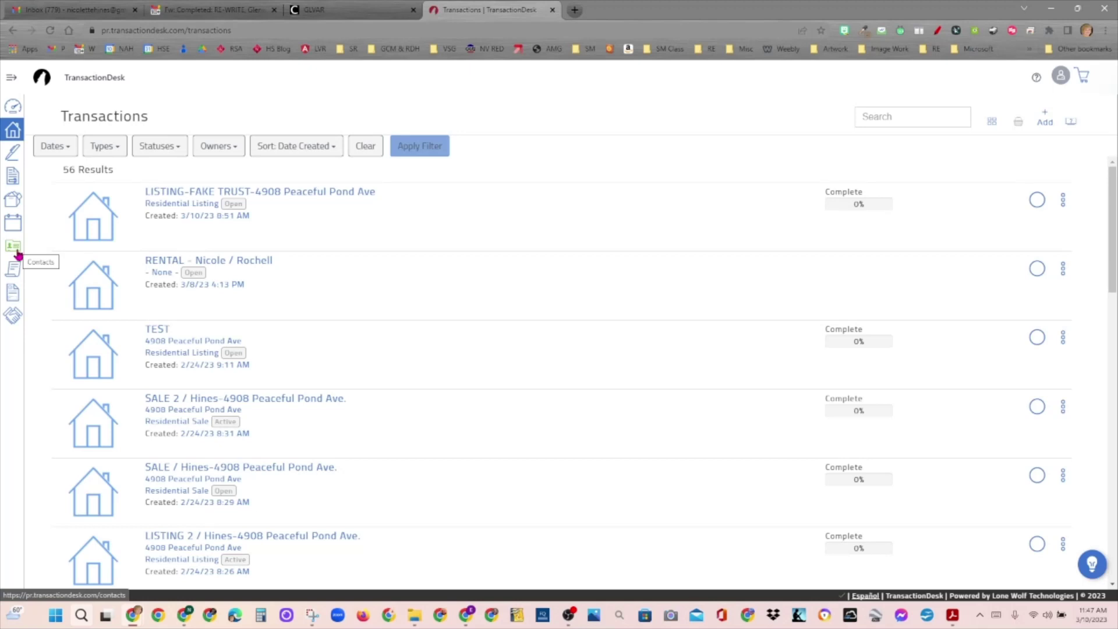
{"action": "left_click", "coordinate": [17, 252]}
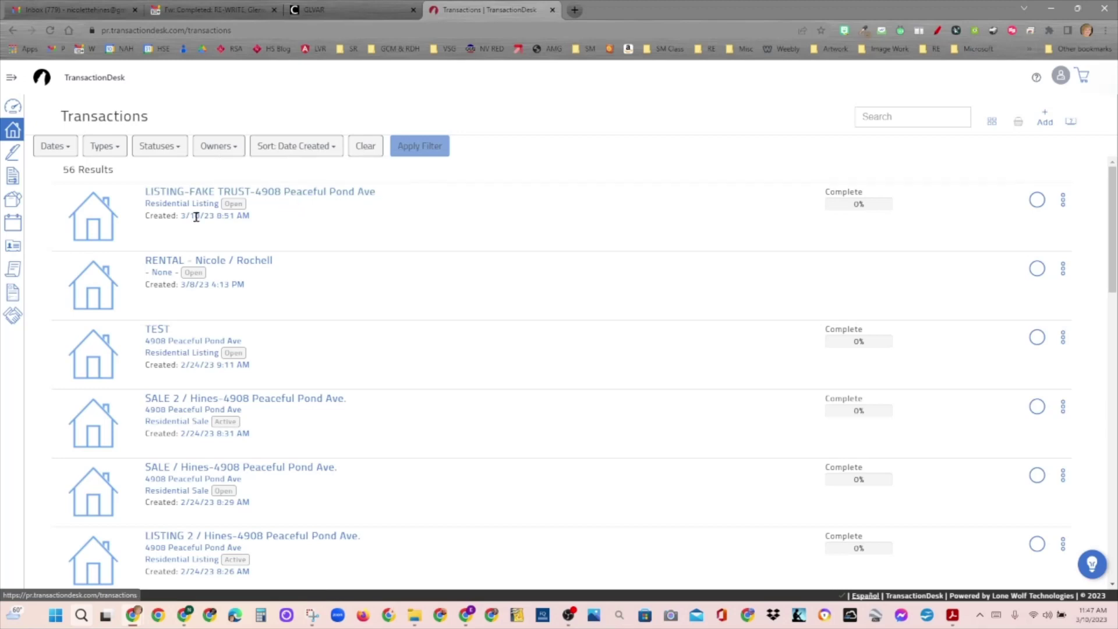
{"action": "left_click", "coordinate": [14, 248]}
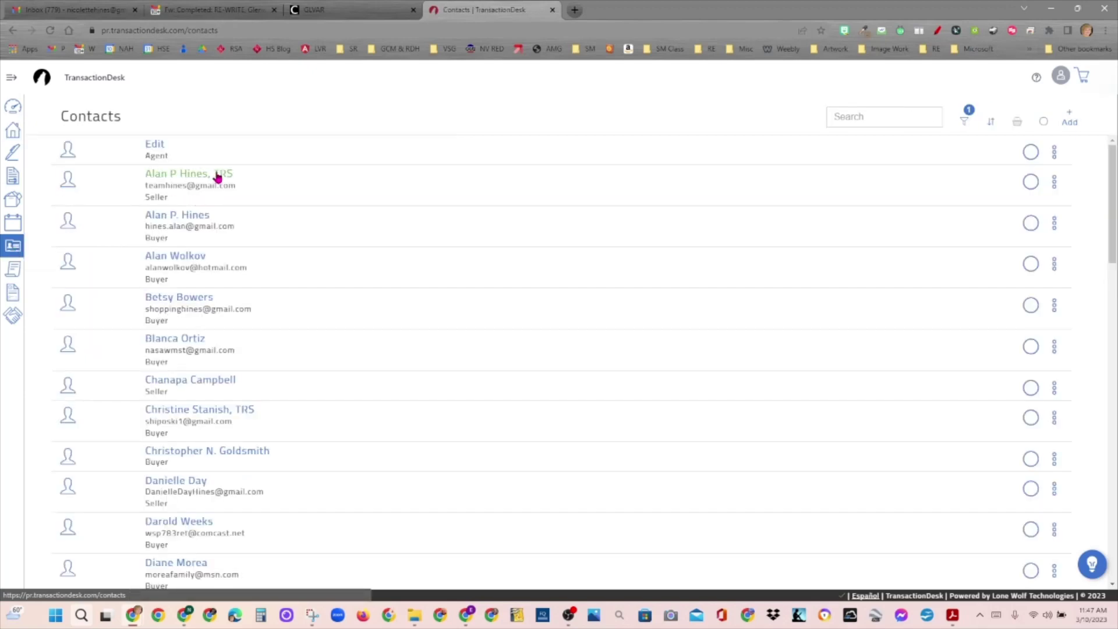
Step: Open the first trustee seller contact, adjust the ', TRS' Preferred Initials edit, and save
{"action": "left_click", "coordinate": [218, 177]}
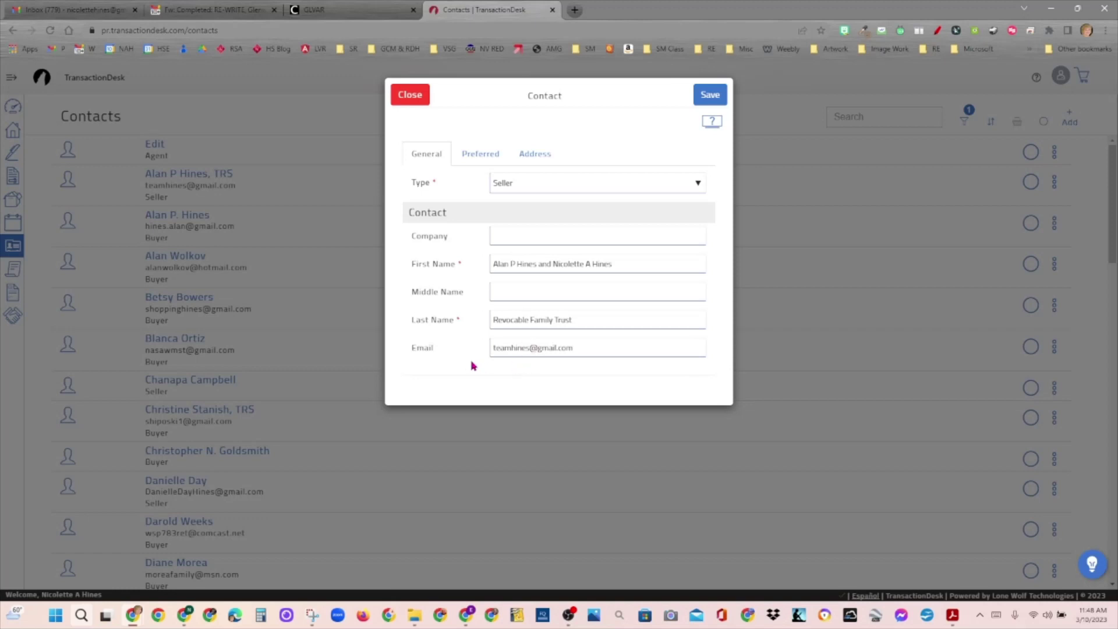
{"action": "left_click", "coordinate": [489, 158]}
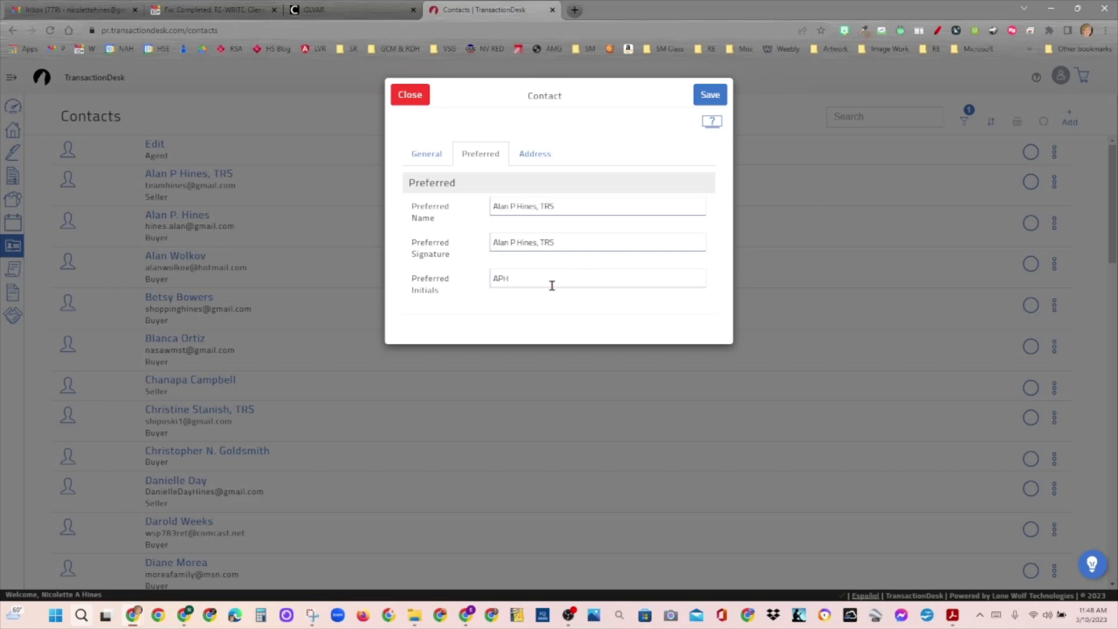
{"action": "left_click", "coordinate": [532, 280]}
{"action": "left_click", "coordinate": [586, 268]}
{"action": "left_click", "coordinate": [531, 277]}
{"action": "type", "text": ", TRS"}
{"action": "key", "text": "BackSpace"}
{"action": "key", "text": "BackSpace"}
{"action": "key", "text": "BackSpace"}
{"action": "key", "text": "BackSpace"}
{"action": "key", "text": "BackSpace"}
{"action": "left_click", "coordinate": [630, 340]}
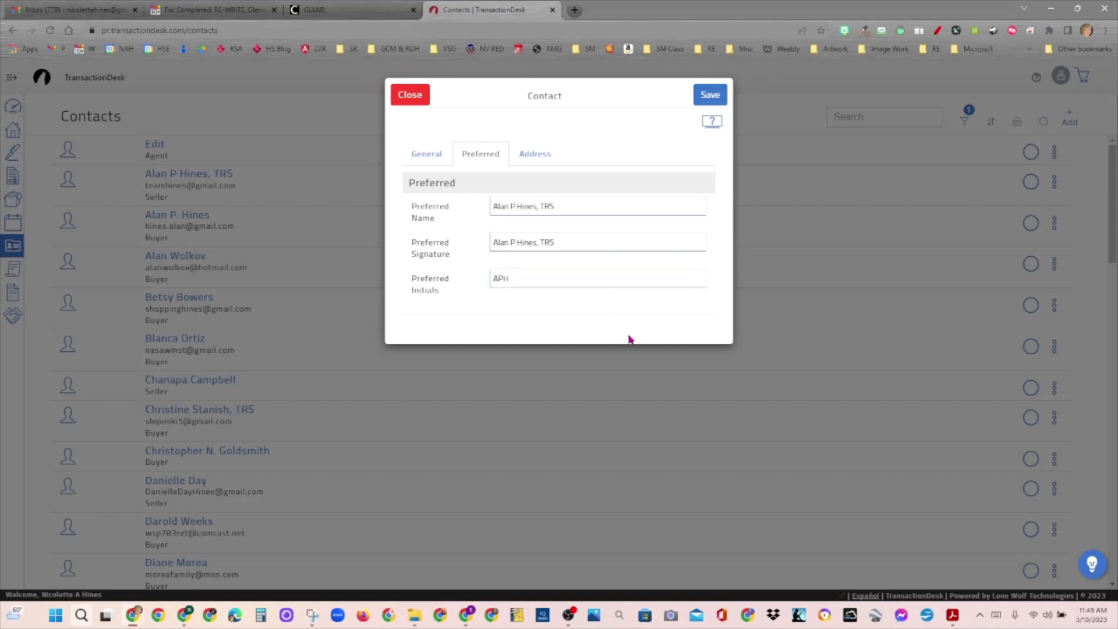
{"action": "left_click", "coordinate": [429, 159]}
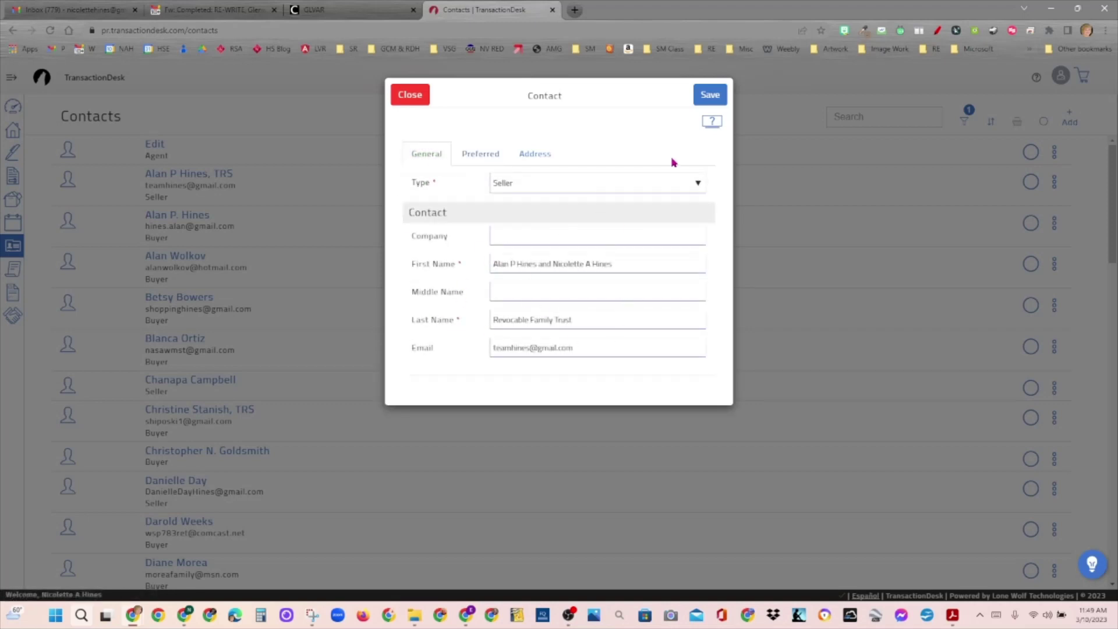
{"action": "left_click", "coordinate": [719, 102]}
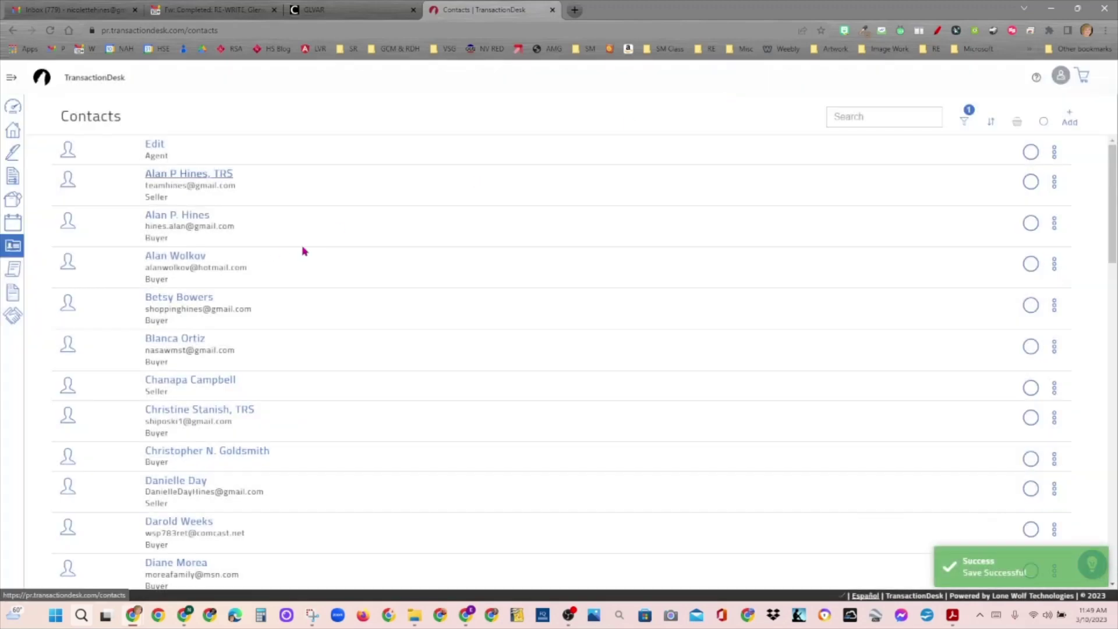
Step: Open the second trustee seller contact, review its Preferred initials, save it and return to Transactions
{"action": "scroll", "coordinate": [637, 285], "scroll_direction": "down", "scroll_amount": 10}
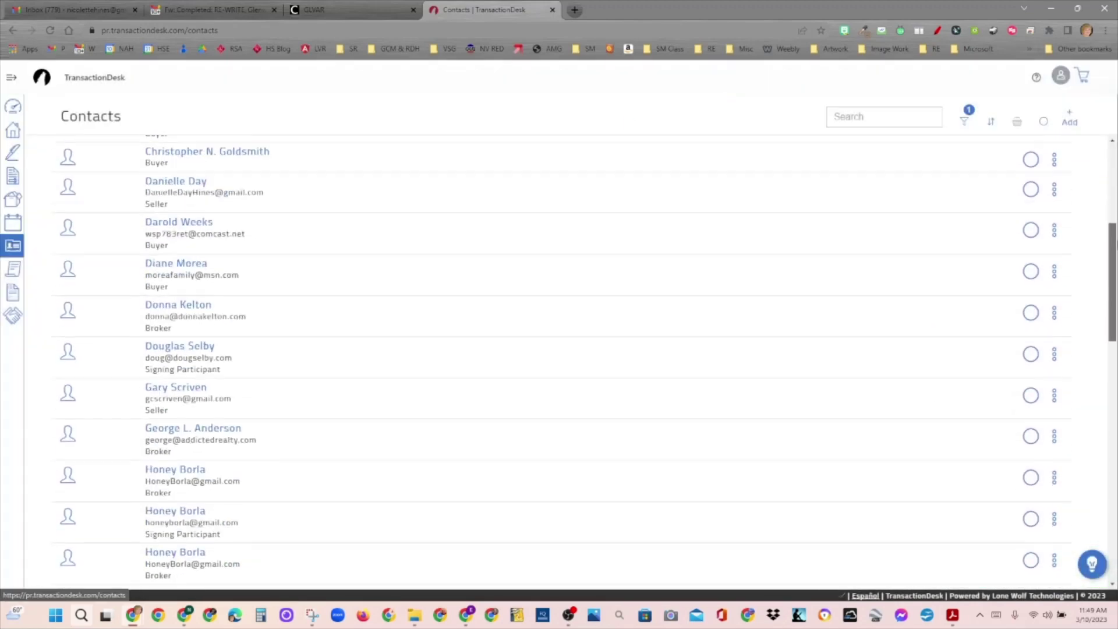
{"action": "scroll", "coordinate": [1093, 406], "scroll_direction": "down", "scroll_amount": 7}
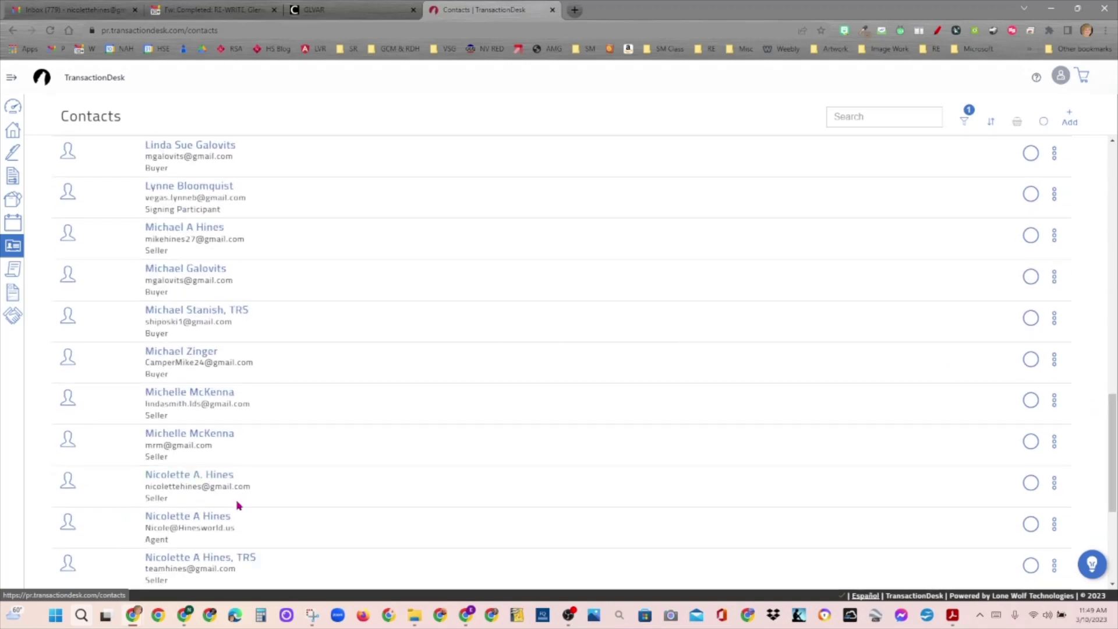
{"action": "left_click", "coordinate": [175, 564]}
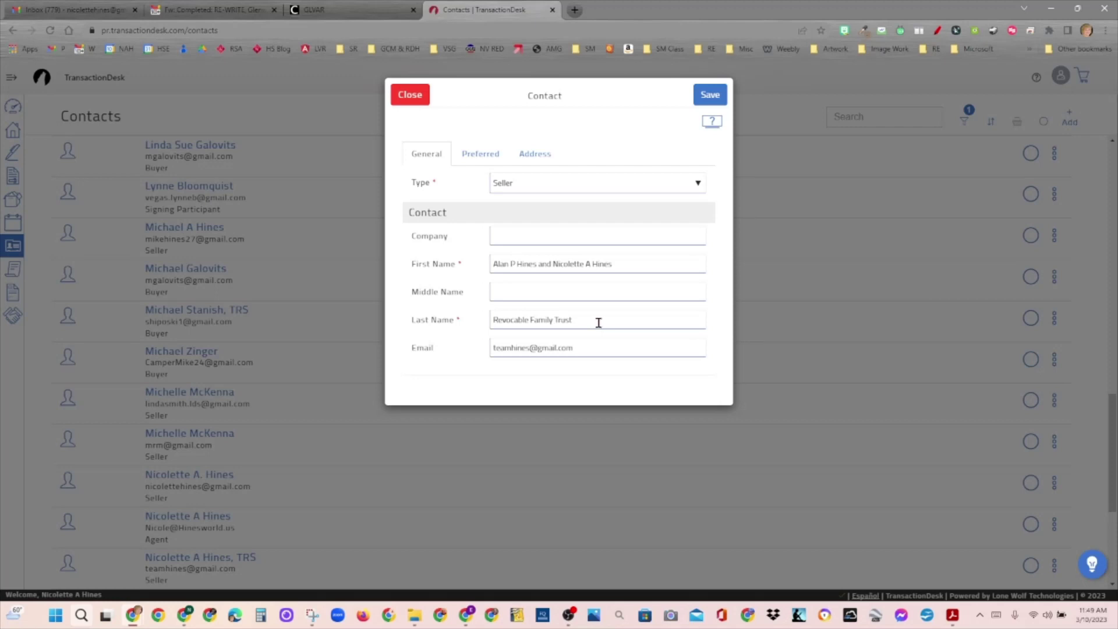
{"action": "left_click", "coordinate": [478, 155]}
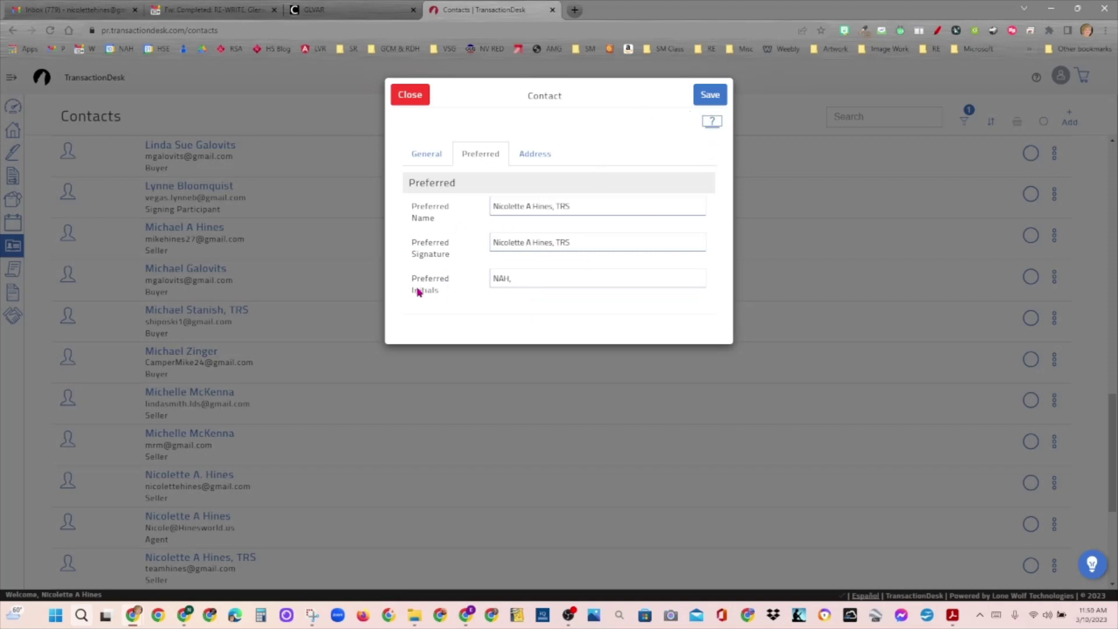
{"action": "left_click", "coordinate": [713, 99]}
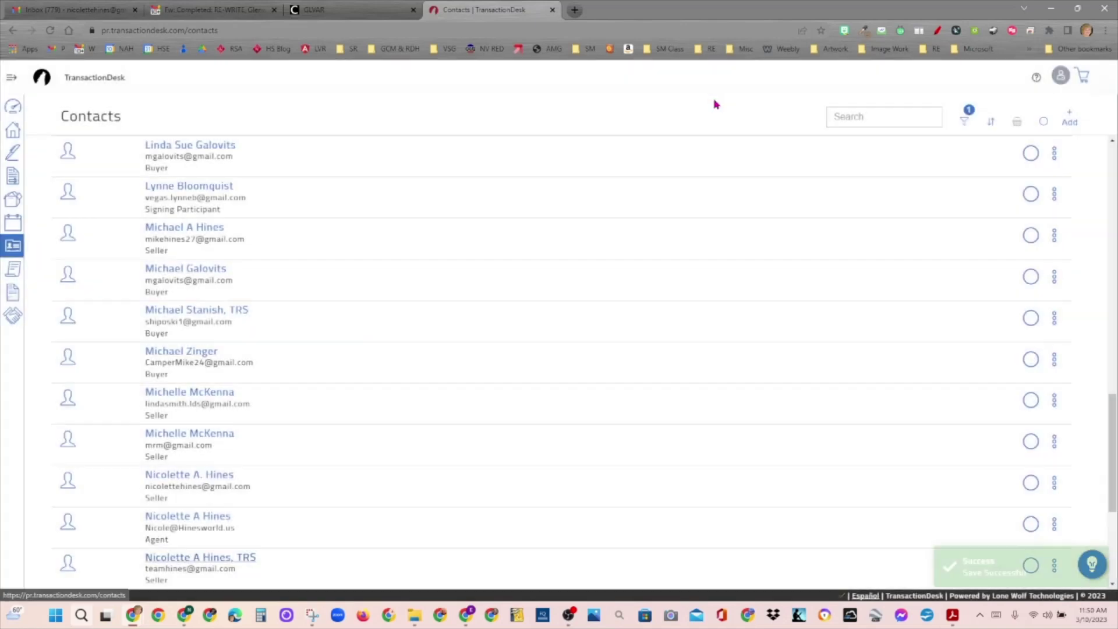
{"action": "left_click", "coordinate": [12, 131]}
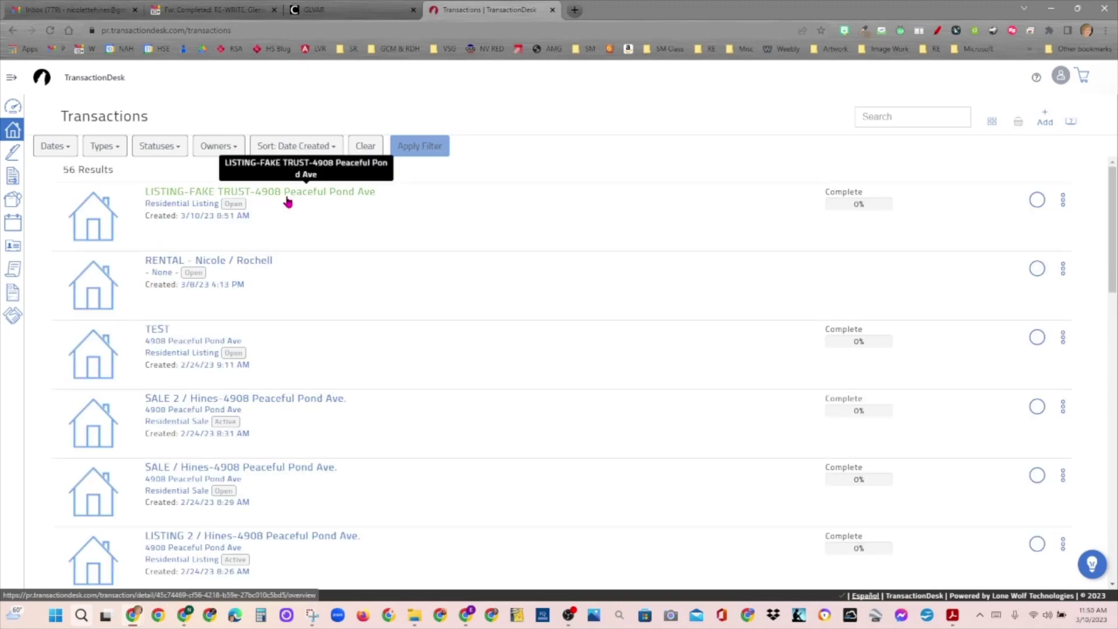
Step: On the FAKE TRUST listing, re-save both seller contacts, then show its Forms list
{"action": "left_click", "coordinate": [288, 201]}
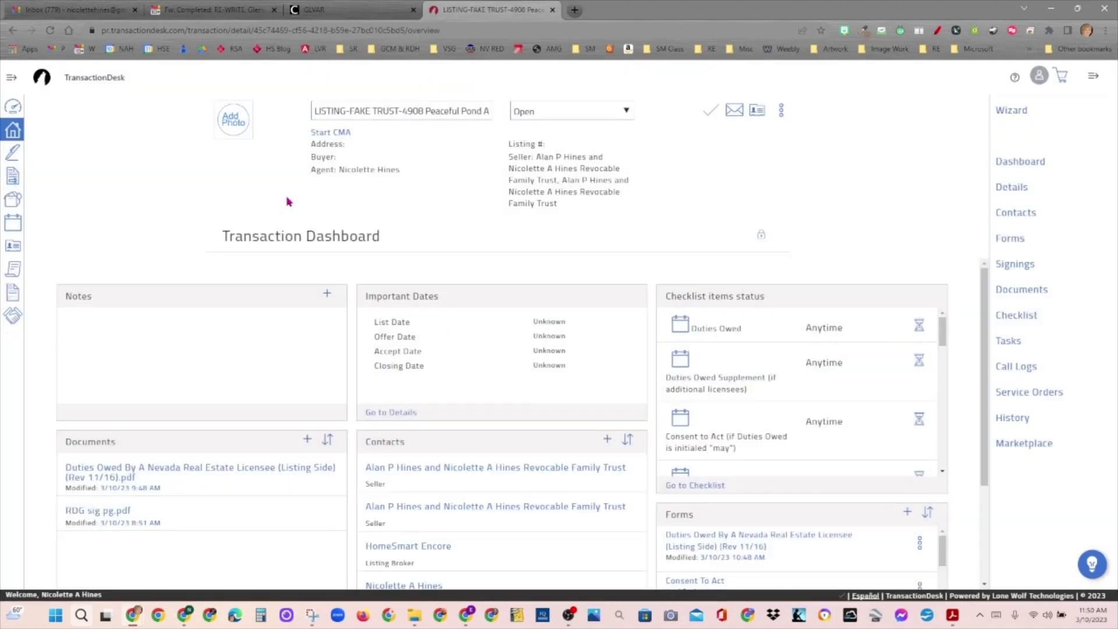
{"action": "left_click", "coordinate": [1009, 220]}
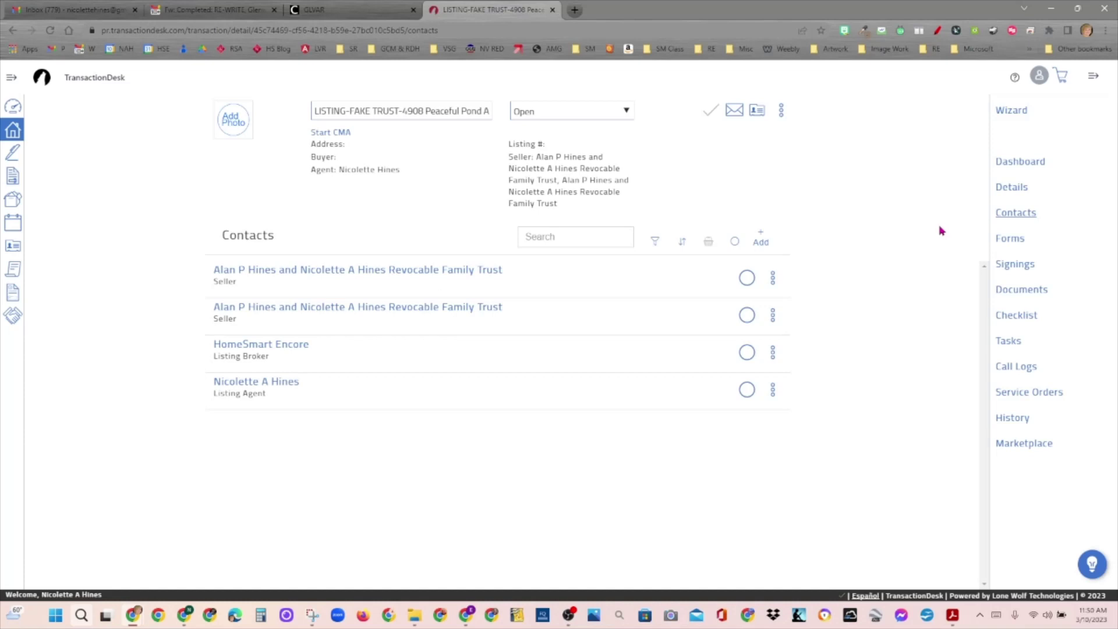
{"action": "left_click", "coordinate": [388, 281]}
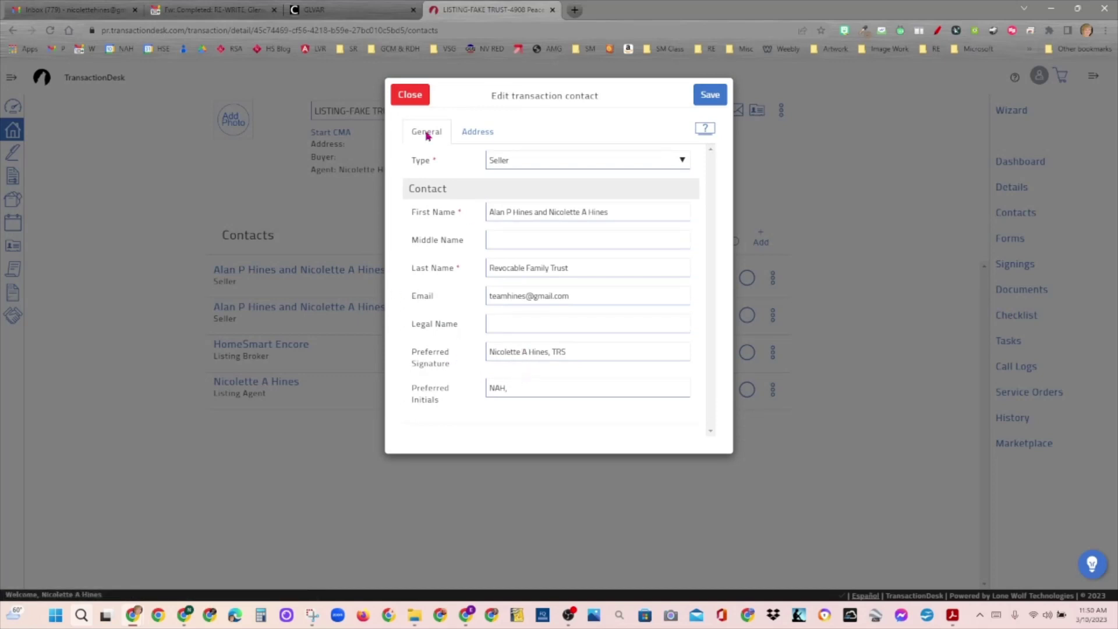
{"action": "left_click", "coordinate": [710, 94]}
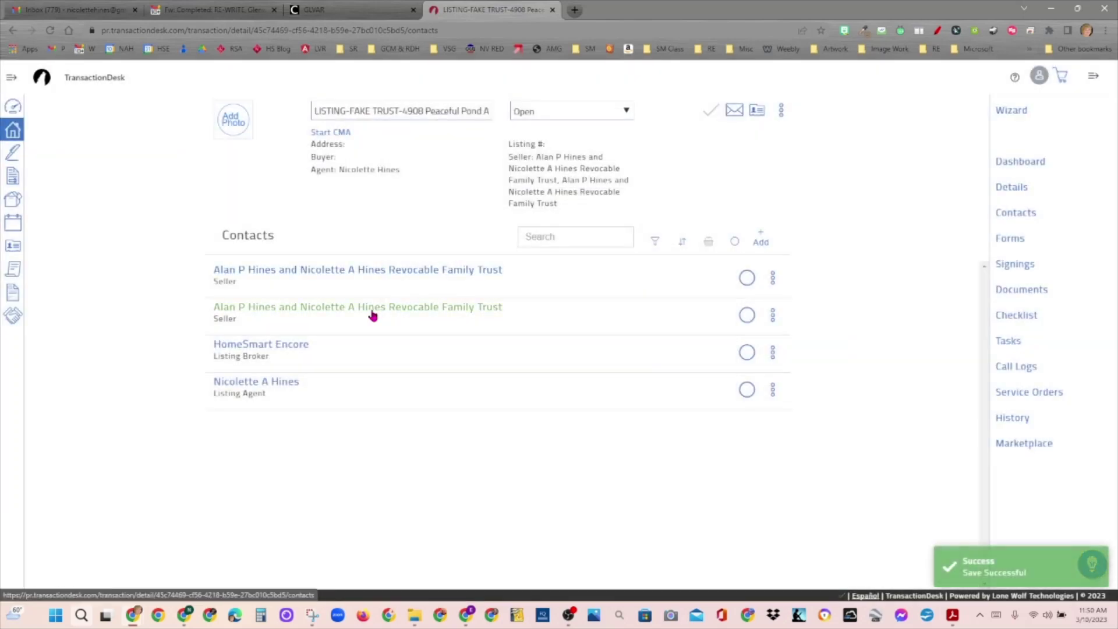
{"action": "left_click", "coordinate": [371, 313]}
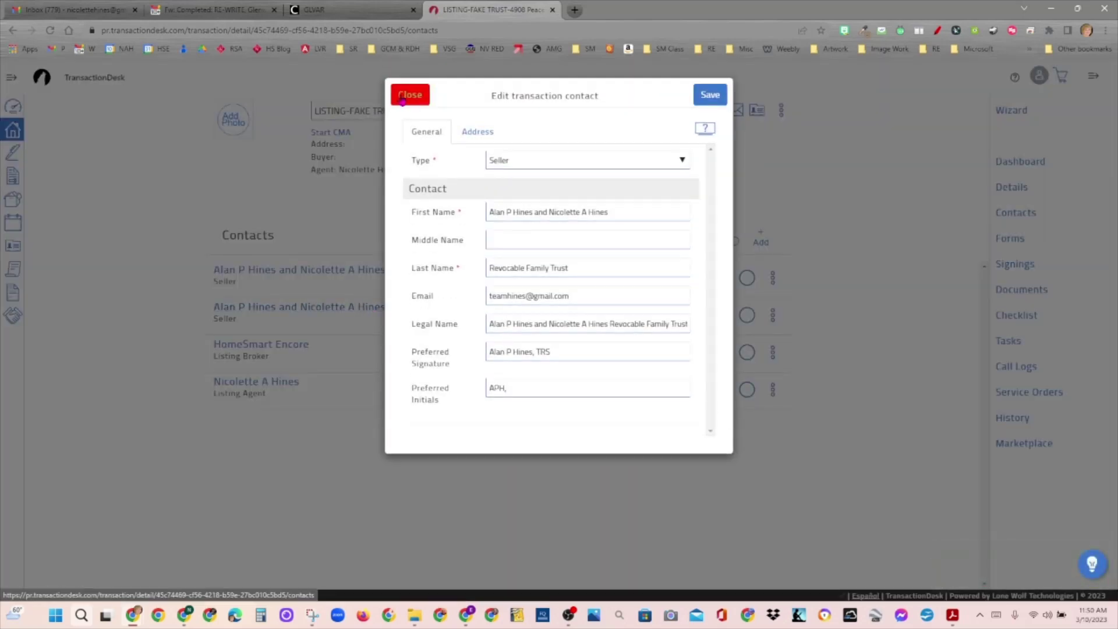
{"action": "left_click", "coordinate": [718, 94]}
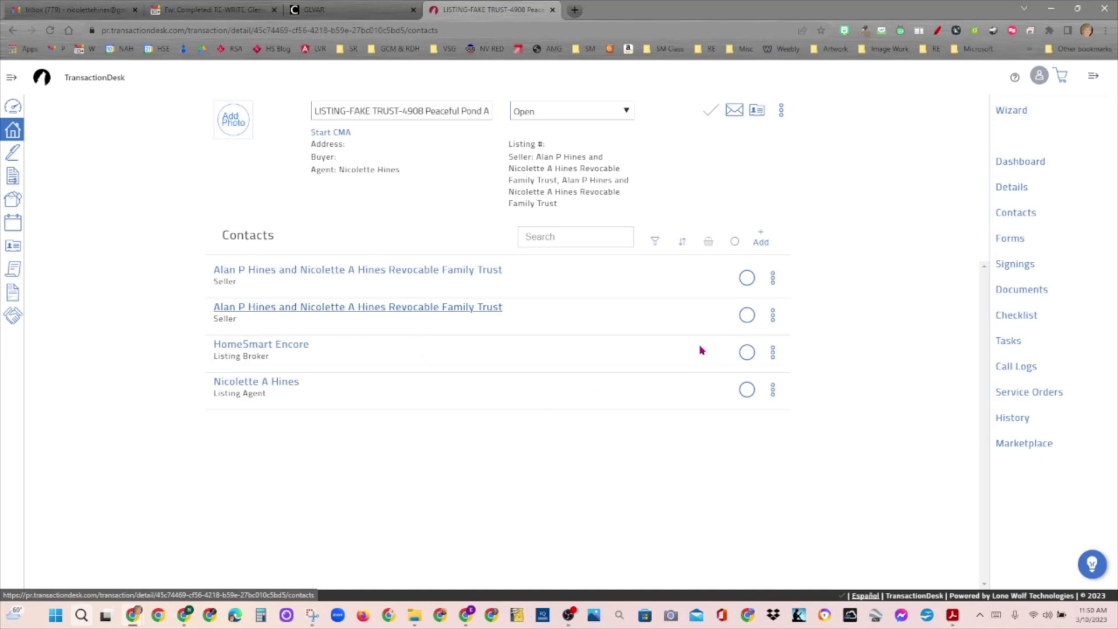
{"action": "left_click", "coordinate": [1009, 238]}
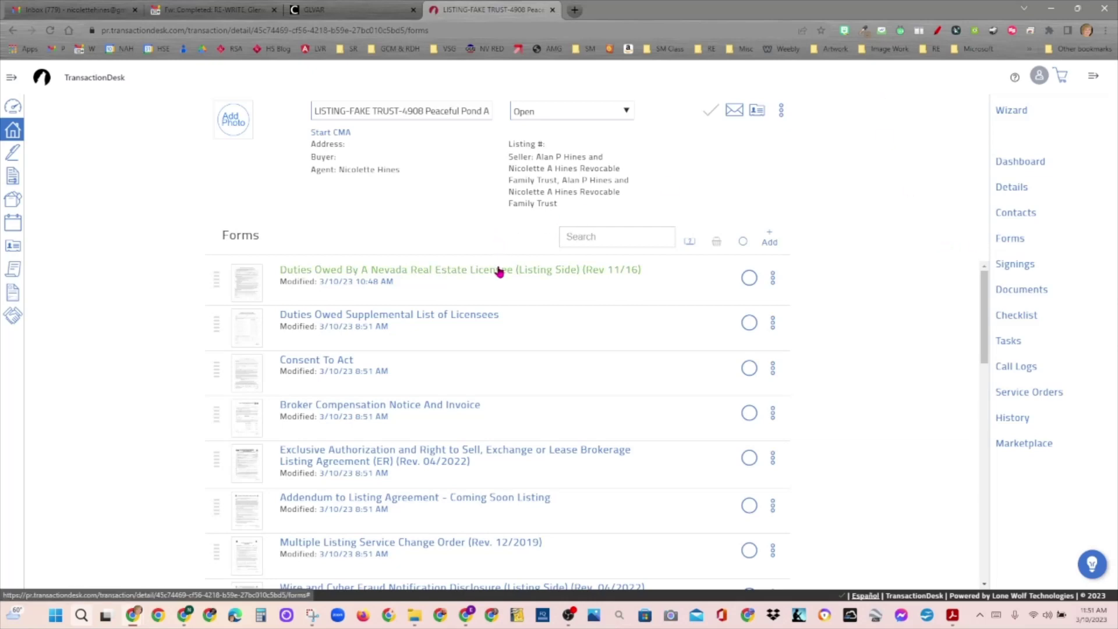
Step: Open the Duties Owed By A Nevada Real Estate Licensee (Listing Side) (Rev 11/16) form
{"action": "left_click", "coordinate": [500, 271]}
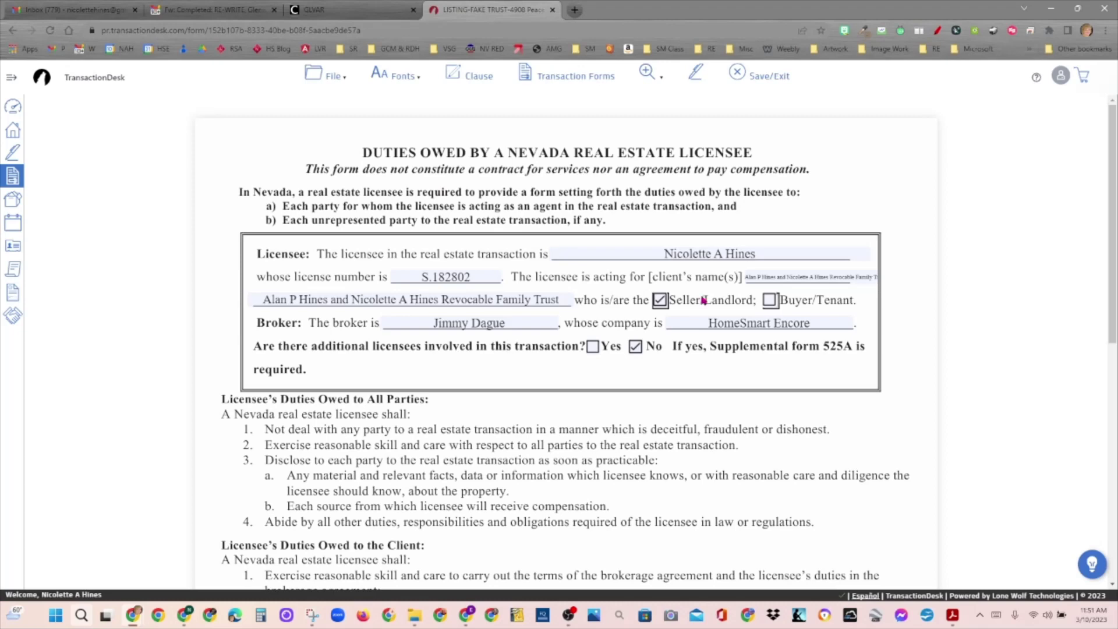
Step: Empty the short client-name field after 'acting for' and Save/Exit the Duties Owed form
{"action": "left_click", "coordinate": [784, 276]}
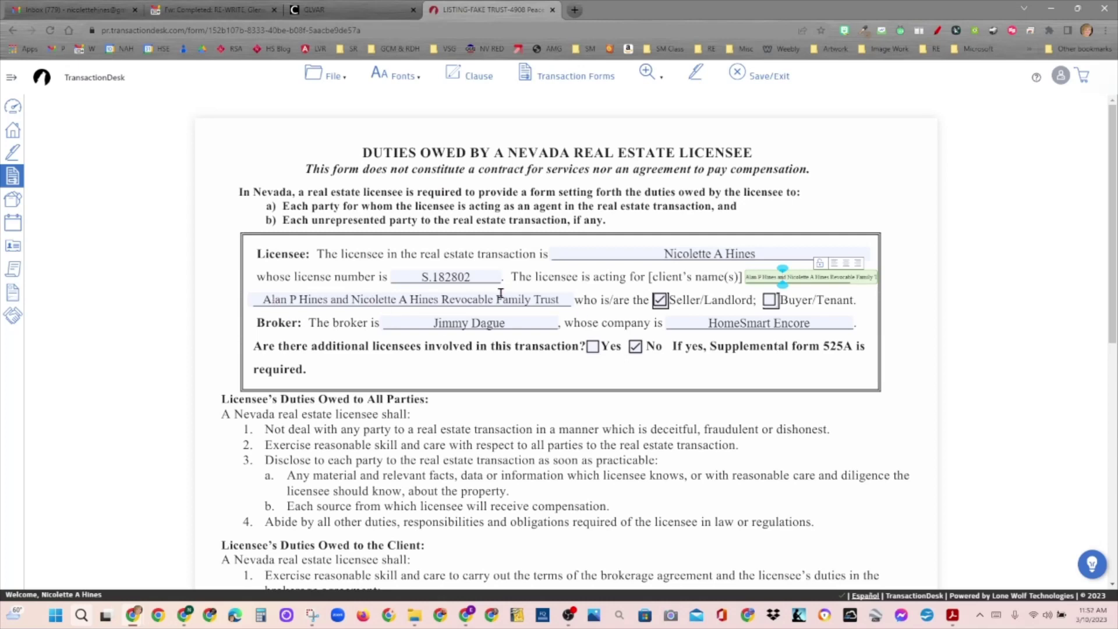
{"action": "scroll", "coordinate": [957, 336], "scroll_direction": "down", "scroll_amount": 8}
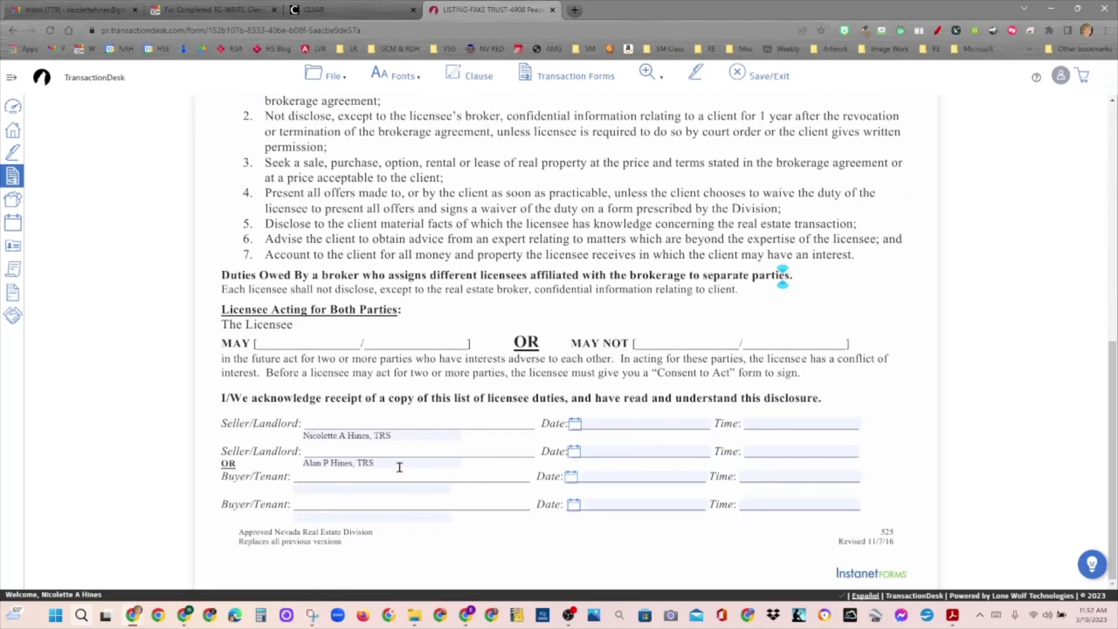
{"action": "scroll", "coordinate": [936, 143], "scroll_direction": "up", "scroll_amount": 8}
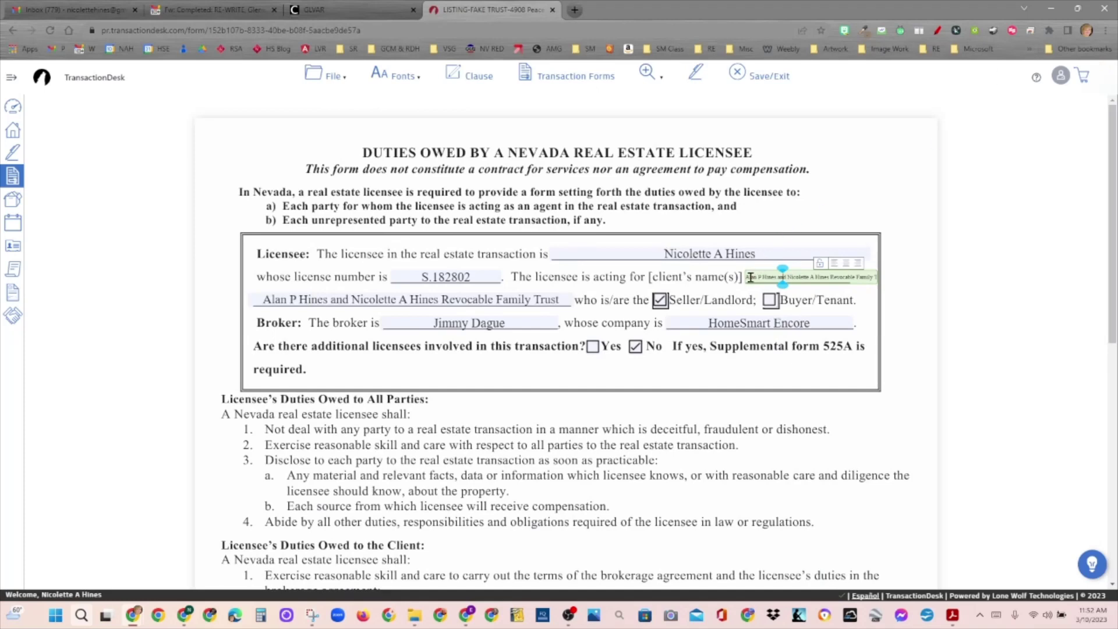
{"action": "left_click", "coordinate": [745, 276]}
{"action": "key", "text": "Delete"}
{"action": "key", "text": "Delete"}
{"action": "key", "text": "Delete"}
{"action": "key", "text": "Delete"}
{"action": "key", "text": "Delete"}
{"action": "key", "text": "Delete"}
{"action": "key", "text": "Delete"}
{"action": "key", "text": "Delete"}
{"action": "key", "text": "Delete"}
{"action": "key", "text": "Delete"}
{"action": "key", "text": "Delete"}
{"action": "key", "text": "Delete"}
{"action": "key", "text": "Delete"}
{"action": "key", "text": "Delete"}
{"action": "key", "text": "Delete"}
{"action": "key", "text": "Delete"}
{"action": "key", "text": "Delete"}
{"action": "key", "text": "Delete"}
{"action": "key", "text": "Delete"}
{"action": "key", "text": "Delete"}
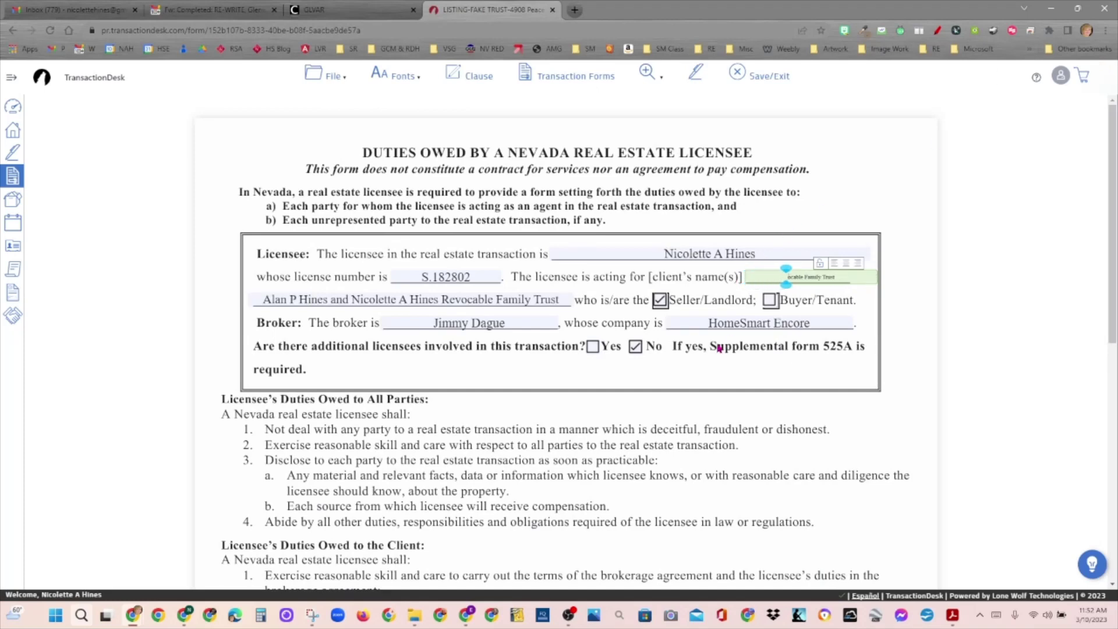
{"action": "key", "text": "Delete"}
{"action": "key", "text": "Delete"}
{"action": "key", "text": "Delete"}
{"action": "key", "text": "Delete"}
{"action": "key", "text": "Delete"}
{"action": "key", "text": "Delete"}
{"action": "key", "text": "Delete"}
{"action": "key", "text": "Delete"}
{"action": "key", "text": "Delete"}
{"action": "key", "text": "Delete"}
{"action": "key", "text": "Delete"}
{"action": "key", "text": "Delete"}
{"action": "key", "text": "Delete"}
{"action": "key", "text": "Delete"}
{"action": "key", "text": "Delete"}
{"action": "key", "text": "Delete"}
{"action": "key", "text": "Delete"}
{"action": "key", "text": "Delete"}
{"action": "key", "text": "Delete"}
{"action": "left_click", "coordinate": [481, 382]}
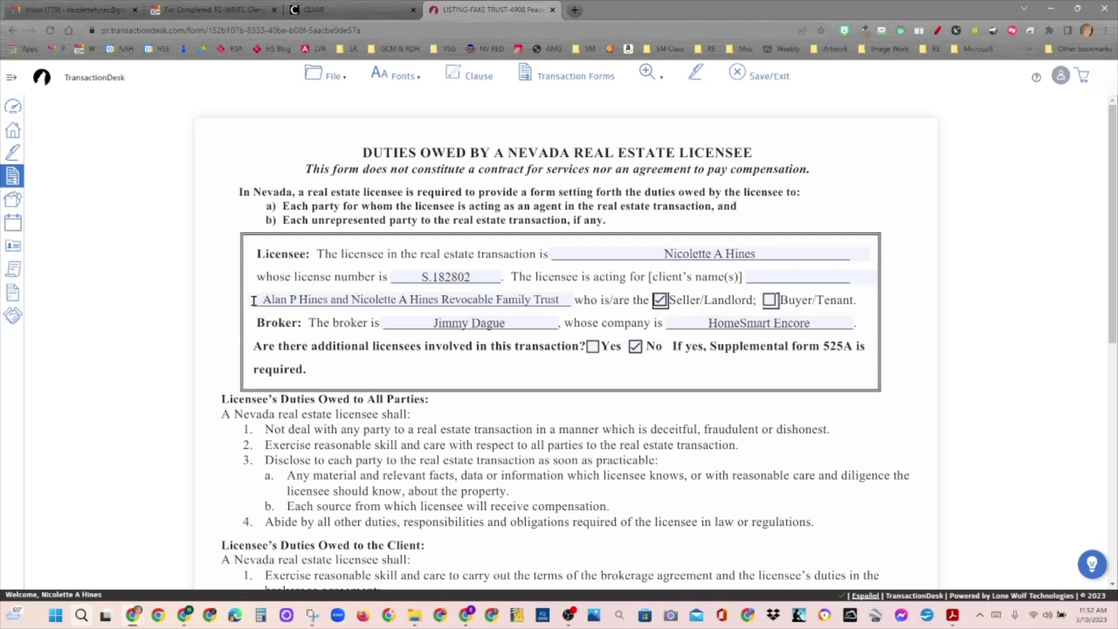
{"action": "left_click", "coordinate": [393, 306]}
{"action": "left_click", "coordinate": [770, 80]}
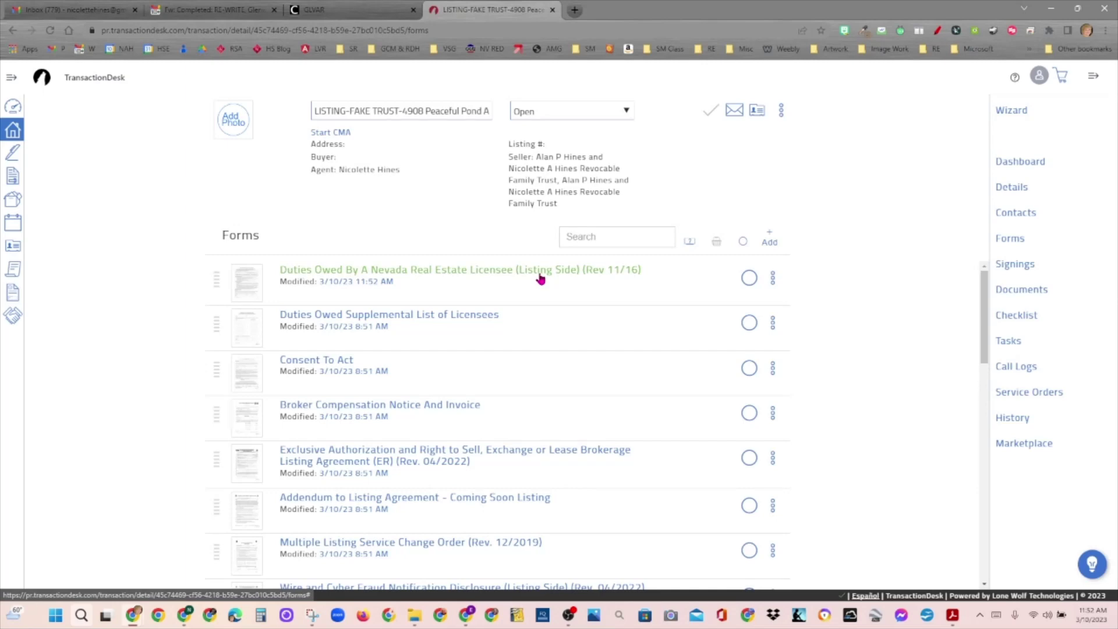
Step: Reopen the Duties Owed form, erase the duplicate client name and lock that field
{"action": "left_click", "coordinate": [540, 279]}
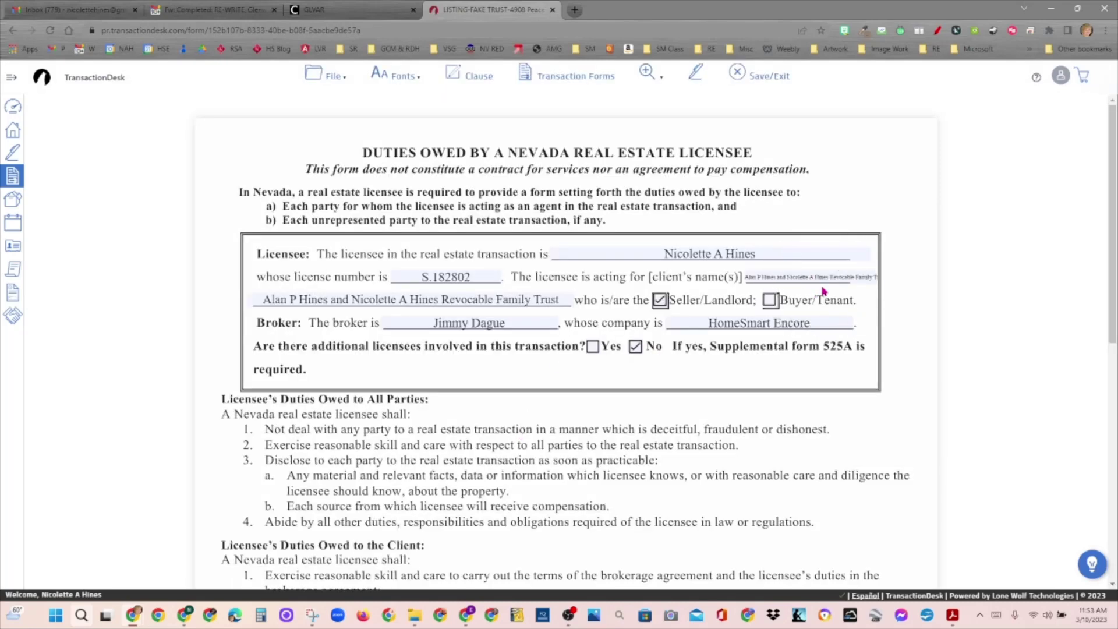
{"action": "left_click", "coordinate": [745, 276]}
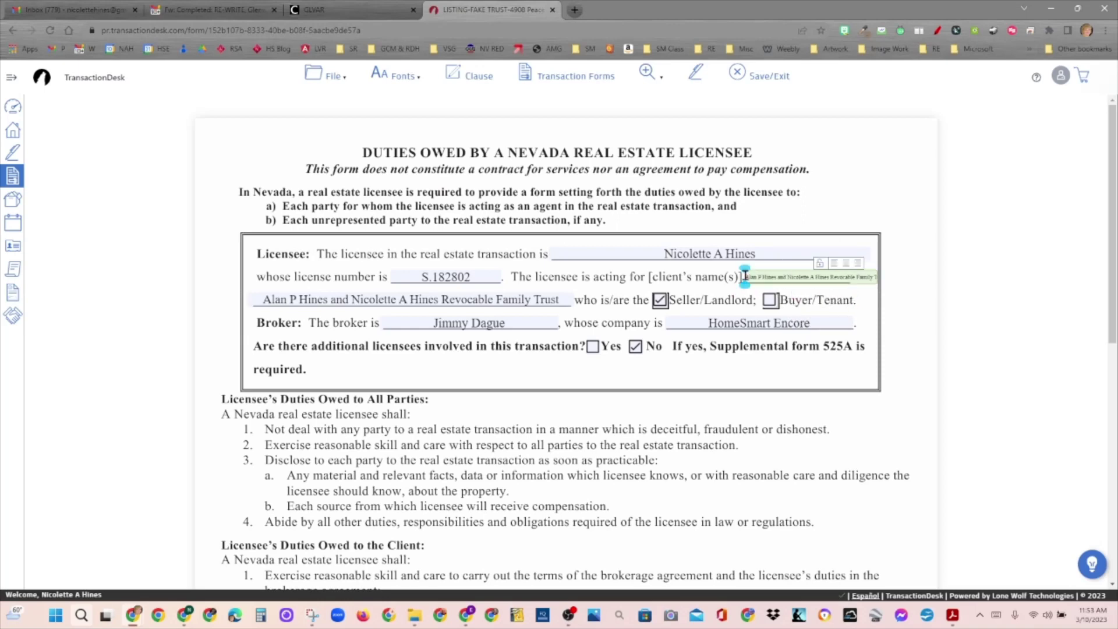
{"action": "key", "text": "Delete"}
{"action": "key", "text": "Delete"}
{"action": "key", "text": "Delete"}
{"action": "key", "text": "Delete"}
{"action": "key", "text": "Delete"}
{"action": "key", "text": "Delete"}
{"action": "key", "text": "Delete"}
{"action": "key", "text": "Delete"}
{"action": "key", "text": "Delete"}
{"action": "key", "text": "Delete"}
{"action": "key", "text": "Delete"}
{"action": "key", "text": "Delete"}
{"action": "key", "text": "Delete"}
{"action": "key", "text": "Delete"}
{"action": "key", "text": "Delete"}
{"action": "key", "text": "Delete"}
{"action": "key", "text": "Delete"}
{"action": "key", "text": "Delete"}
{"action": "key", "text": "Delete"}
{"action": "key", "text": "Delete"}
{"action": "key", "text": "Delete"}
{"action": "key", "text": "Delete"}
{"action": "key", "text": "Delete"}
{"action": "key", "text": "Delete"}
{"action": "key", "text": "Delete"}
{"action": "key", "text": "Delete"}
{"action": "key", "text": "Delete"}
{"action": "key", "text": "Delete"}
{"action": "key", "text": "Delete"}
{"action": "key", "text": "Delete"}
{"action": "key", "text": "Delete"}
{"action": "key", "text": "Delete"}
{"action": "key", "text": "Delete"}
{"action": "key", "text": "Delete"}
{"action": "key", "text": "Delete"}
{"action": "key", "text": "Delete"}
{"action": "key", "text": "Delete"}
{"action": "key", "text": "Delete"}
{"action": "key", "text": "Delete"}
{"action": "key", "text": "Delete"}
{"action": "left_click", "coordinate": [821, 267]}
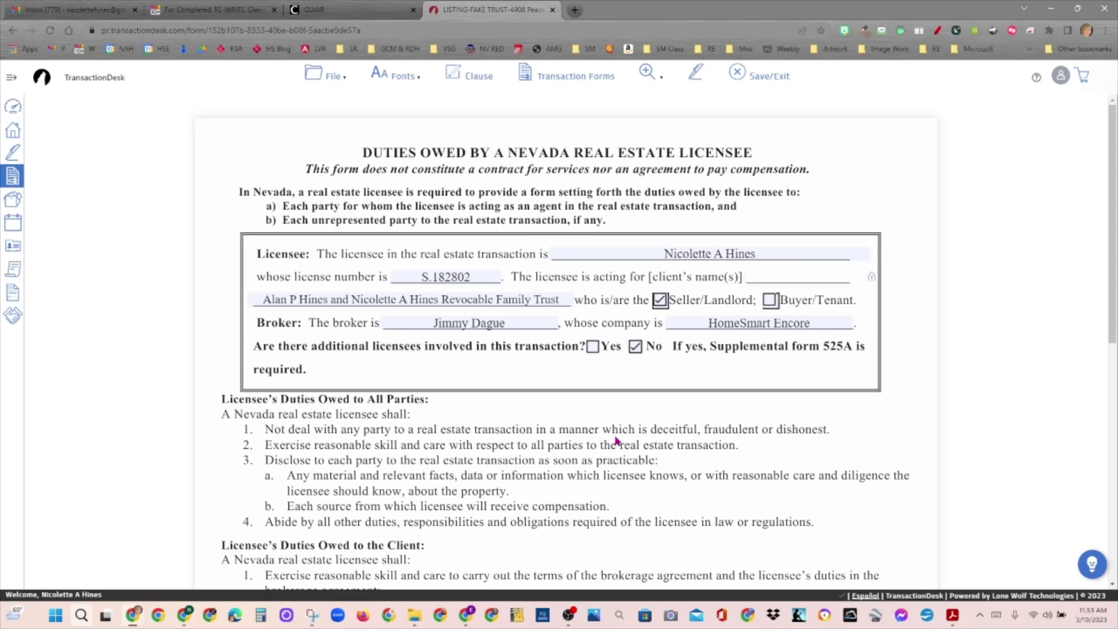
Step: Centre the trust name in its field and lock it
{"action": "left_click", "coordinate": [497, 300]}
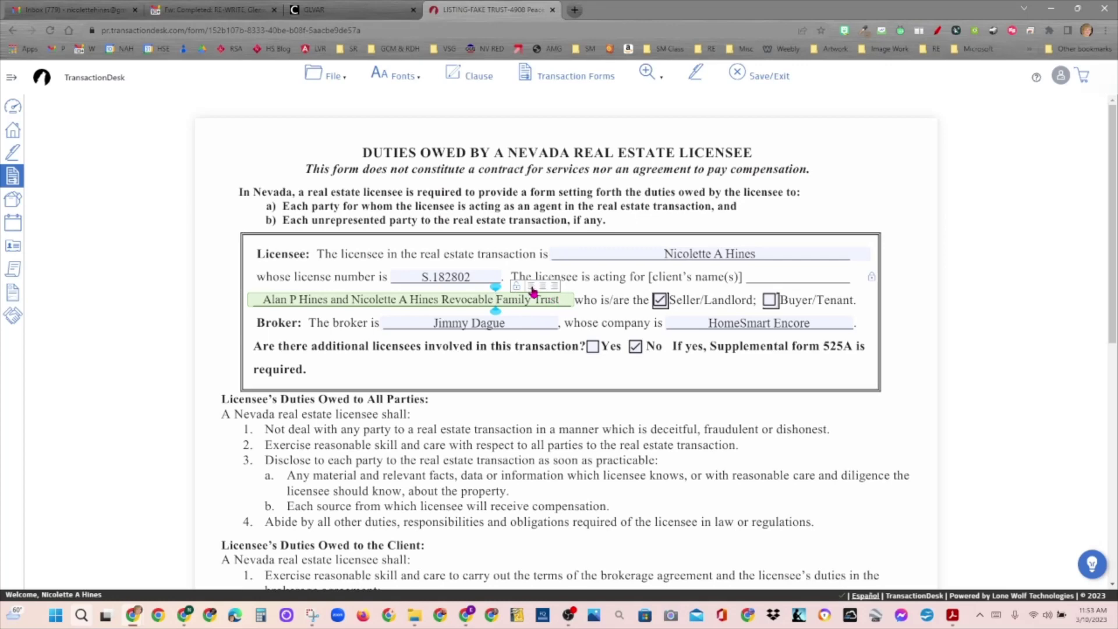
{"action": "left_click", "coordinate": [531, 287]}
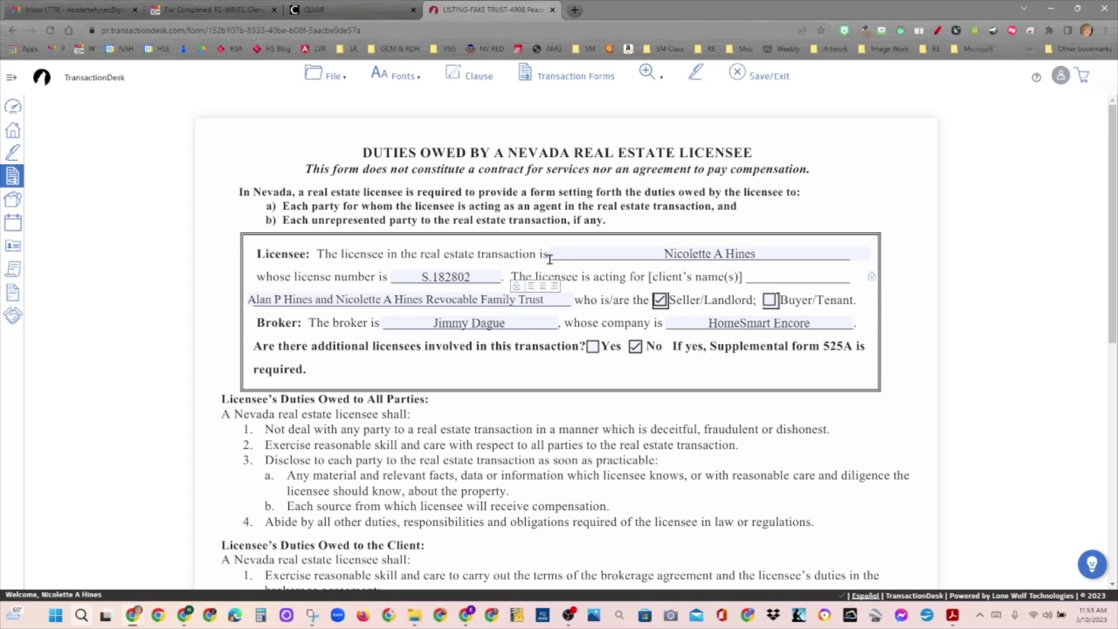
{"action": "left_click", "coordinate": [556, 287]}
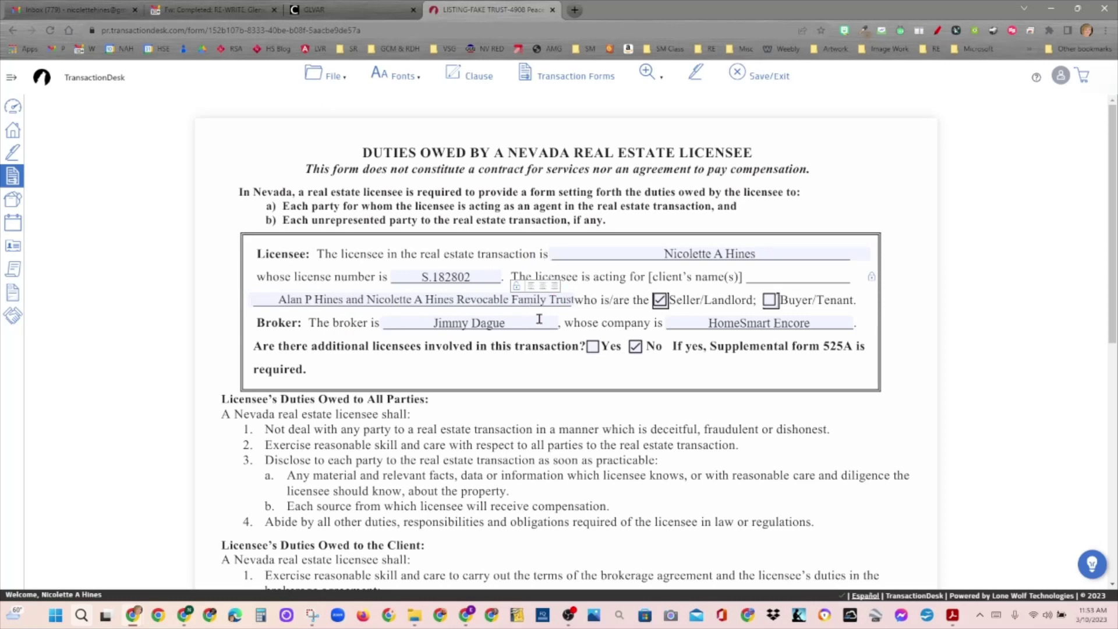
{"action": "left_click", "coordinate": [546, 288]}
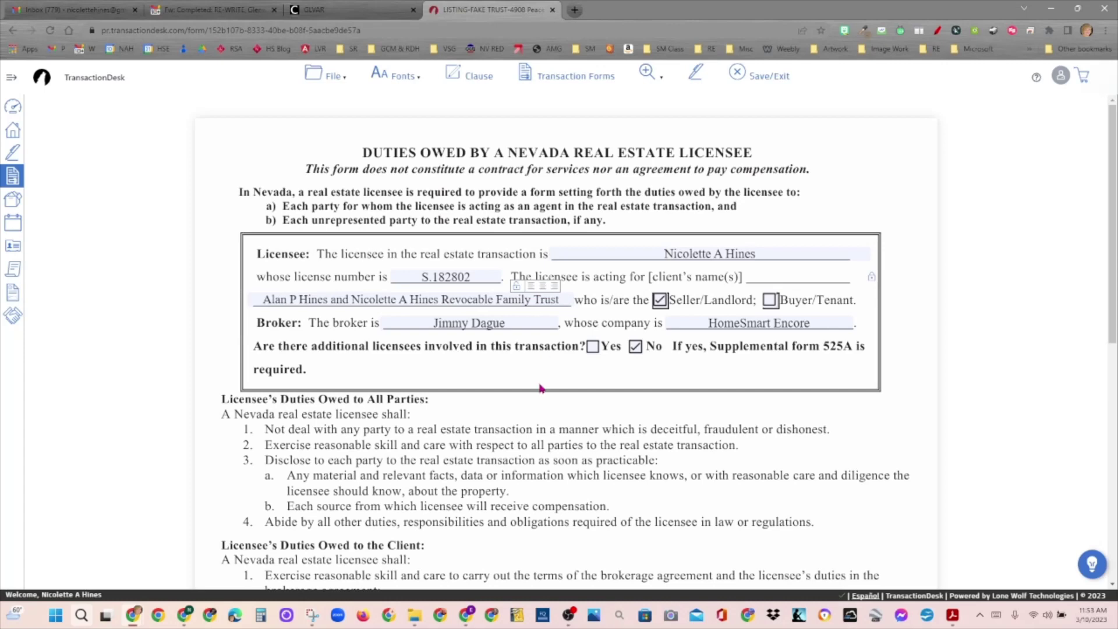
{"action": "left_click", "coordinate": [515, 289]}
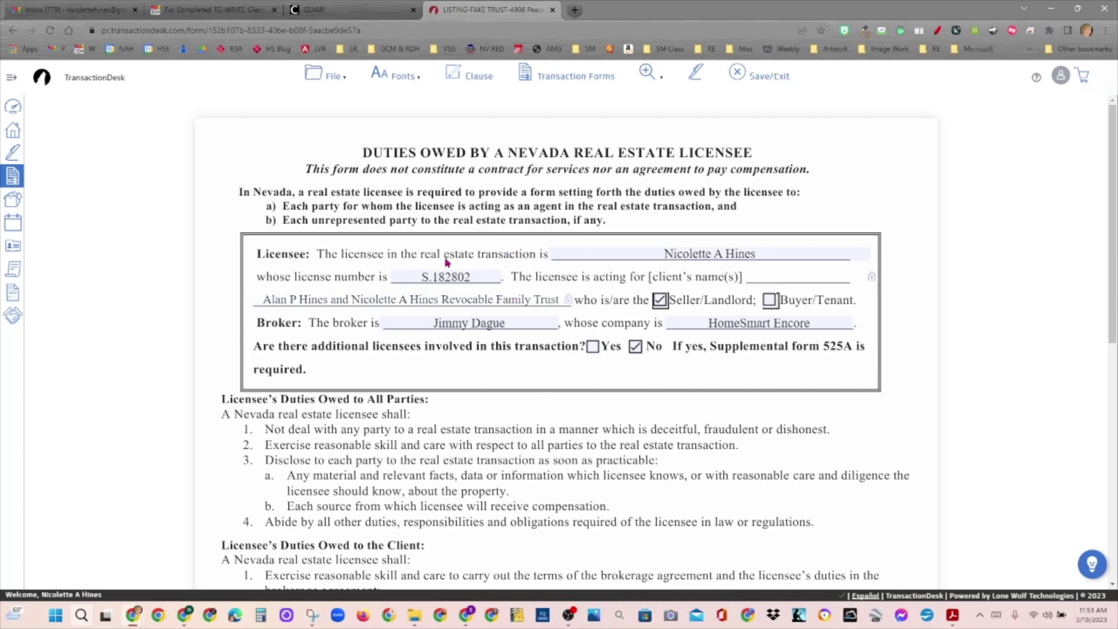
Step: Centre HomeSmart Encore in the company field and Save/Exit the form
{"action": "left_click", "coordinate": [836, 324]}
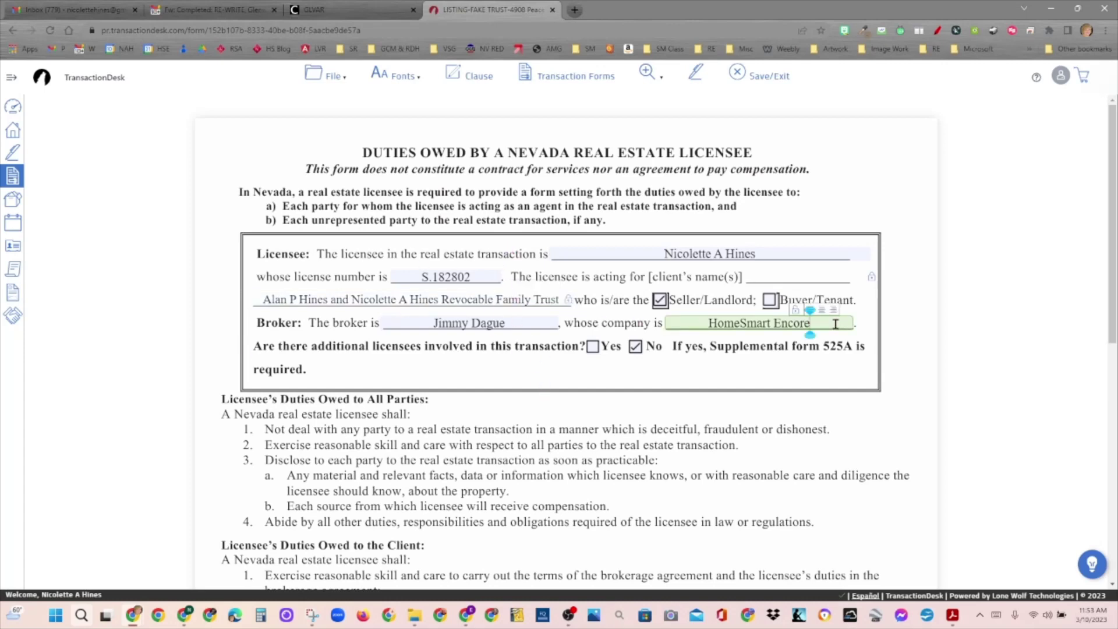
{"action": "left_click", "coordinate": [835, 311]}
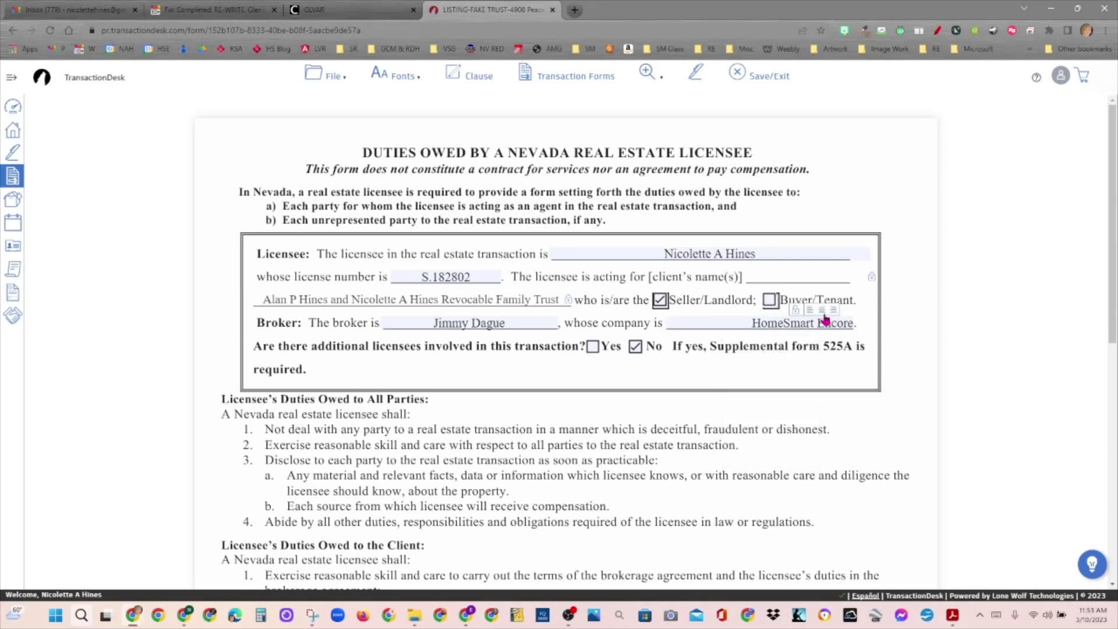
{"action": "left_click", "coordinate": [810, 312]}
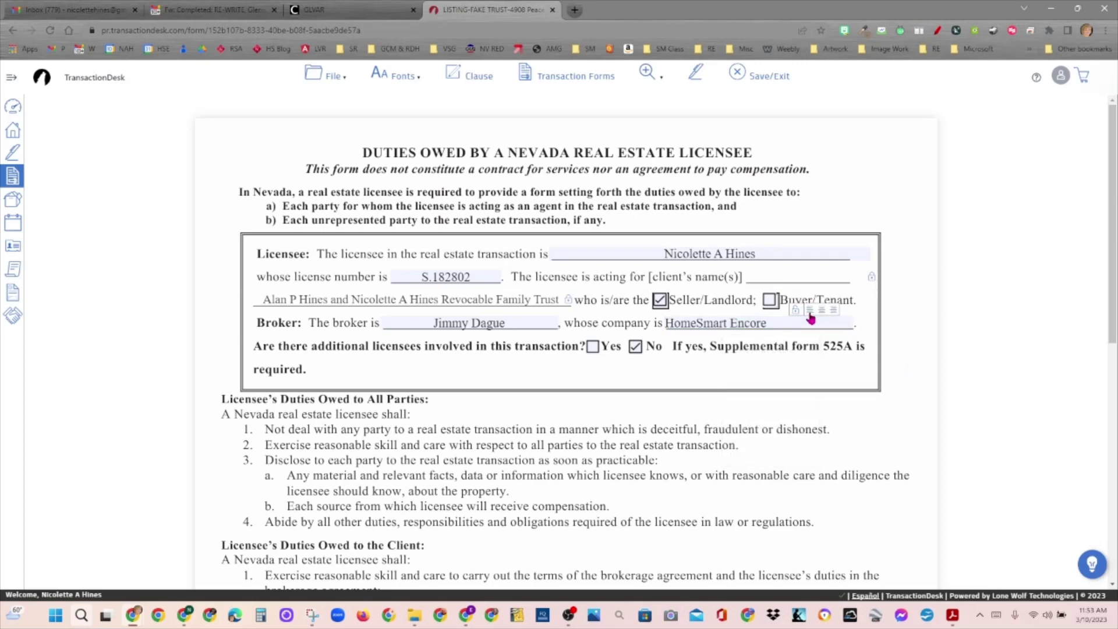
{"action": "left_click", "coordinate": [824, 313]}
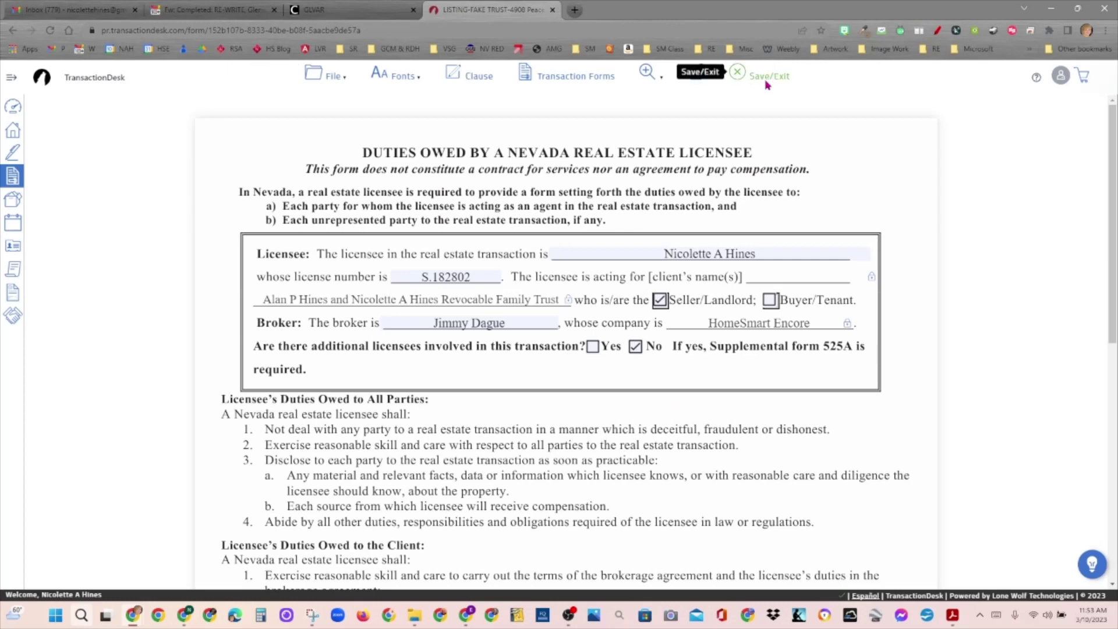
{"action": "left_click", "coordinate": [766, 82]}
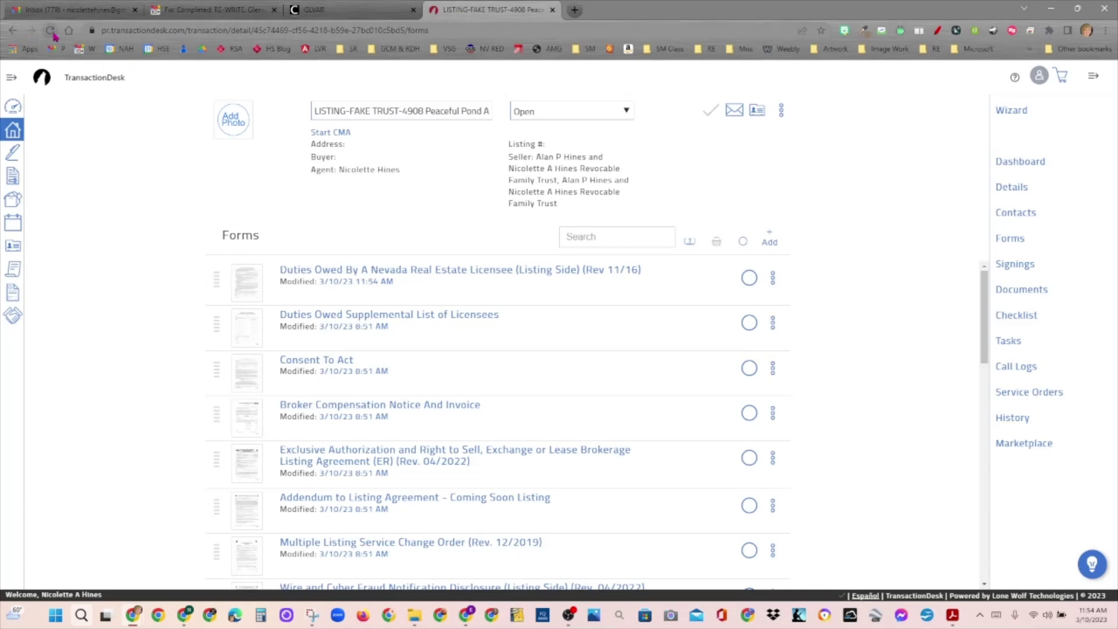
Step: Refresh the Forms list, reopen the Duties Owed form and scroll to the signature section
{"action": "left_click", "coordinate": [50, 30]}
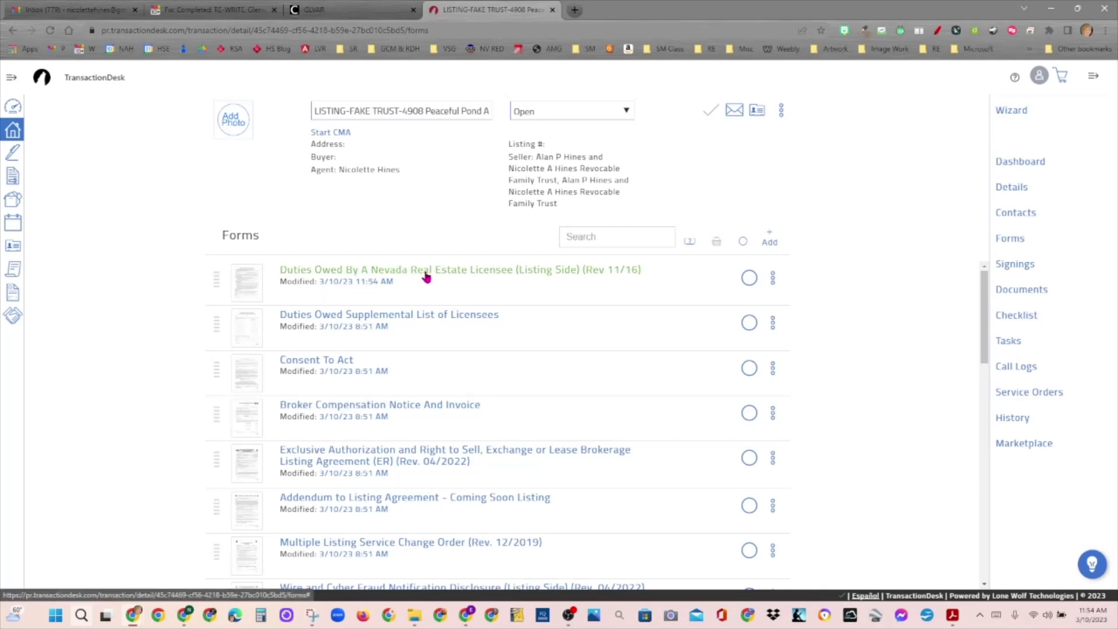
{"action": "left_click", "coordinate": [427, 277]}
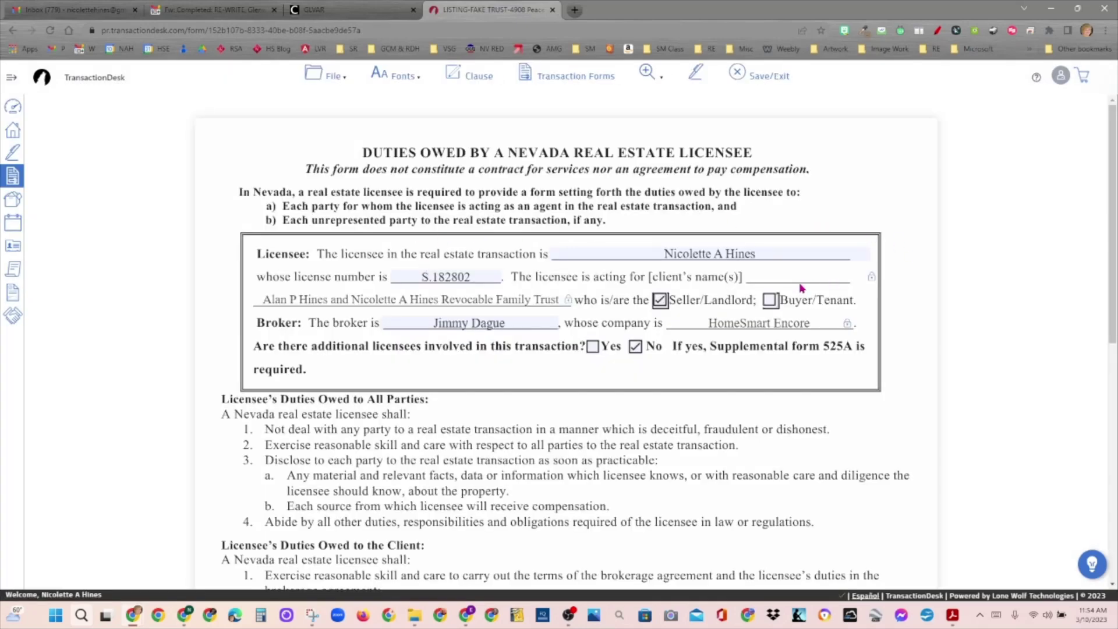
{"action": "key", "text": "ctrl"}
{"action": "key", "text": "ctrl"}
{"action": "key", "text": "ctrl"}
{"action": "left_click_drag", "start_coordinate": [1114, 157], "coordinate": [1099, 181]}
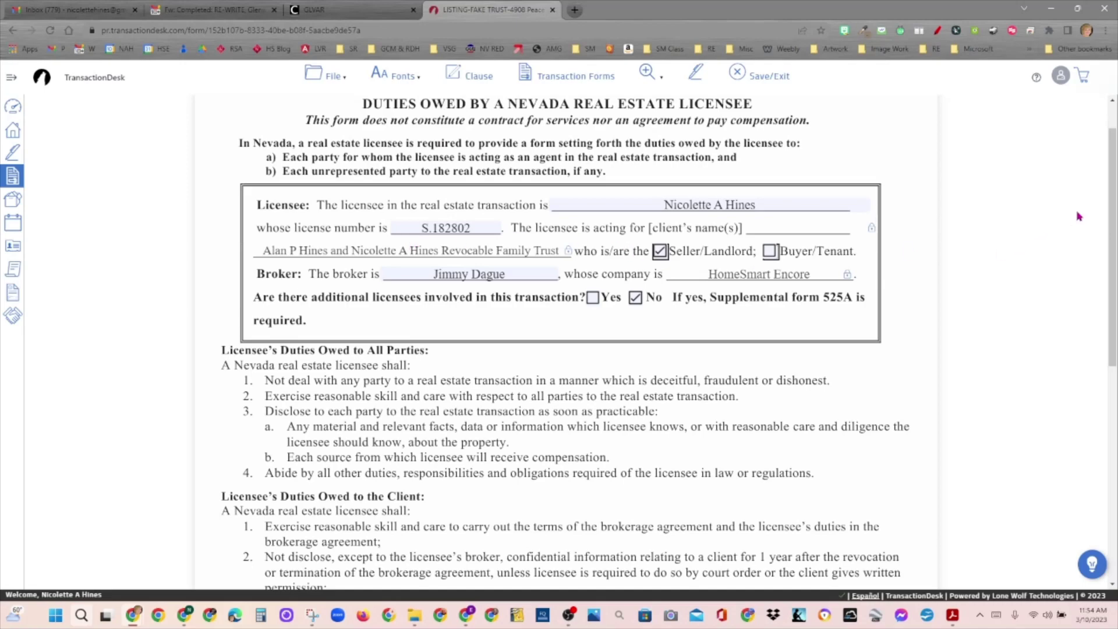
{"action": "left_click_drag", "start_coordinate": [1111, 189], "coordinate": [1114, 401]}
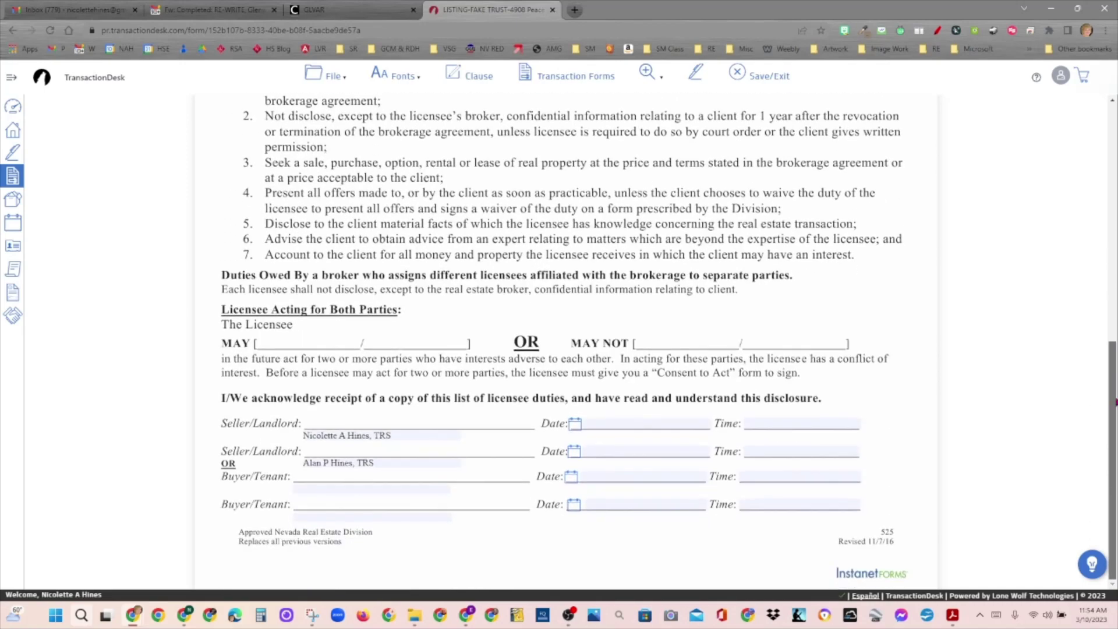
Step: Centre both Seller/Landlord name lines and lock the first one
{"action": "left_click", "coordinate": [435, 437]}
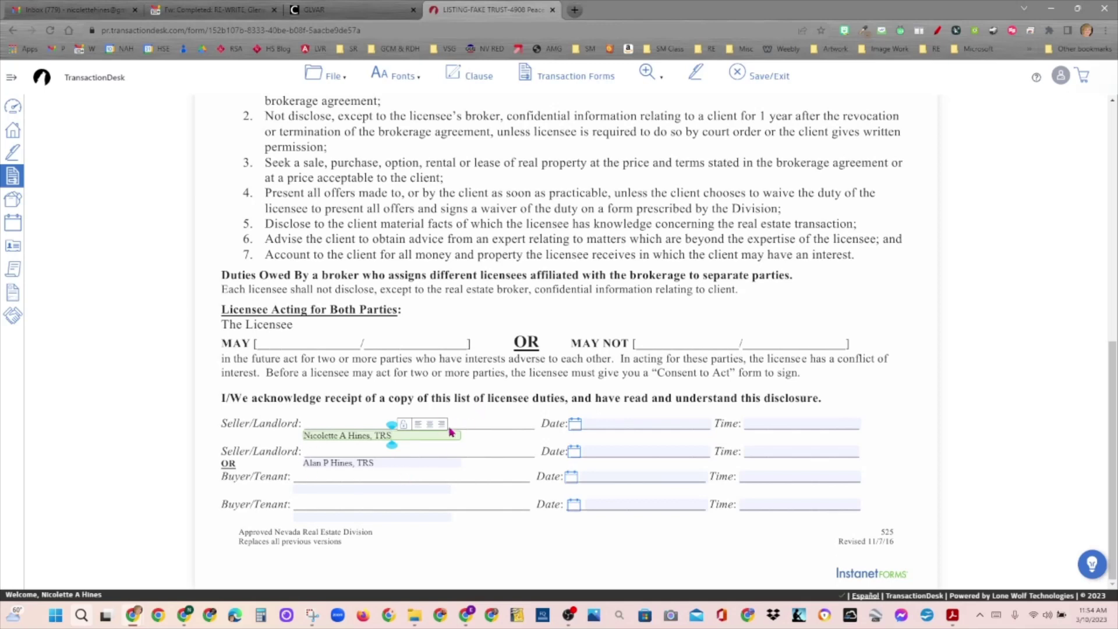
{"action": "left_click", "coordinate": [430, 424]}
{"action": "left_click", "coordinate": [430, 462]}
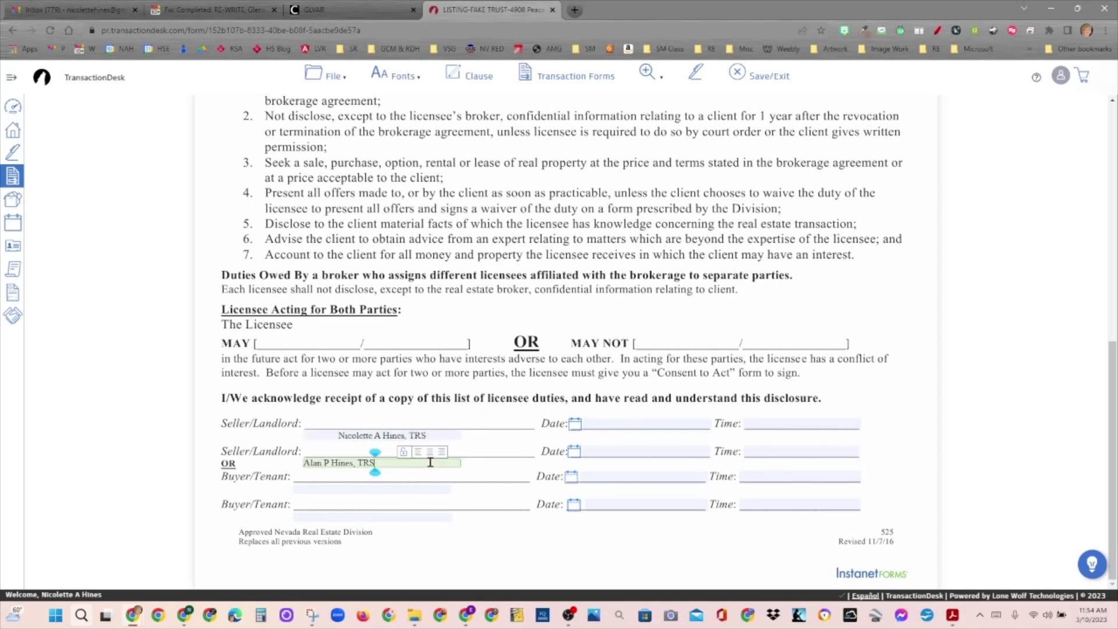
{"action": "left_click", "coordinate": [429, 454]}
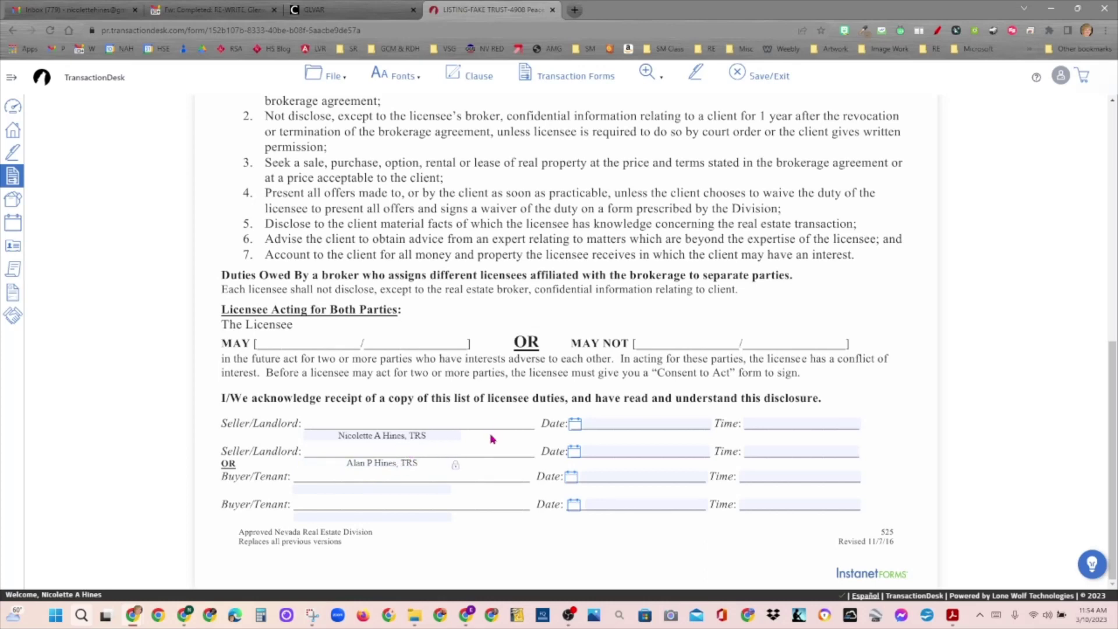
{"action": "left_click", "coordinate": [447, 435]}
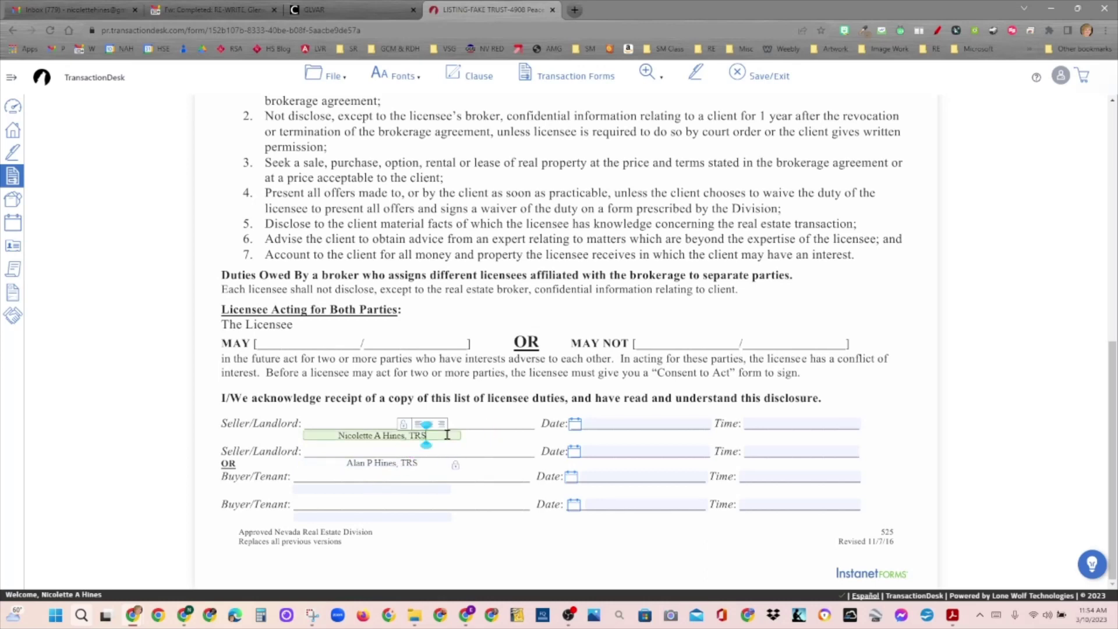
{"action": "left_click", "coordinate": [402, 426]}
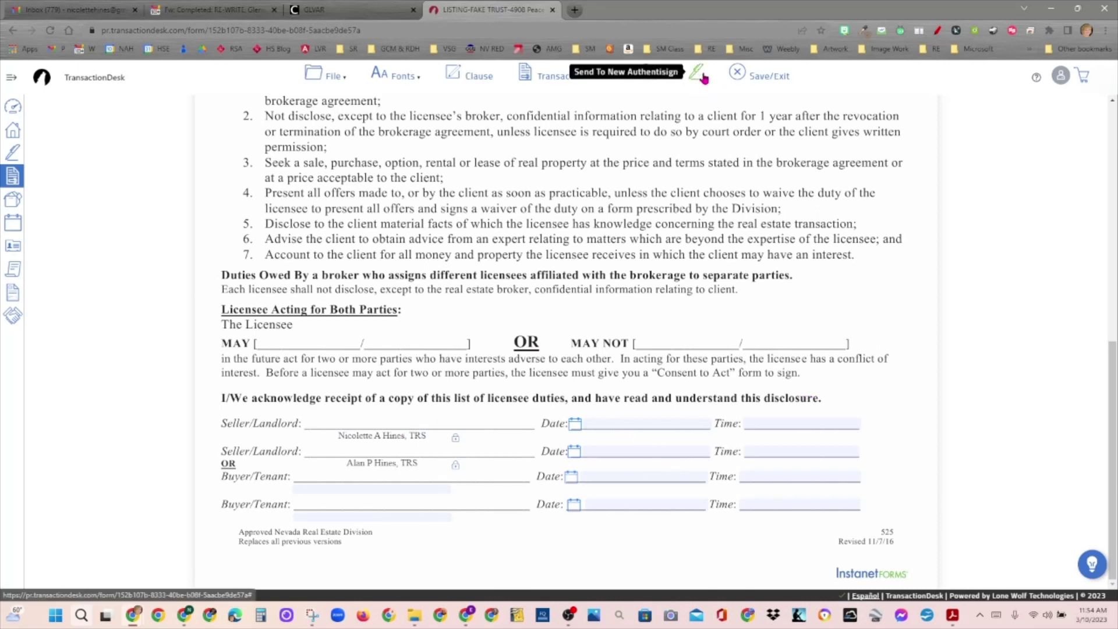
Step: Save the form via File > Save and send it to a new Authentisign document
{"action": "left_click", "coordinate": [333, 75]}
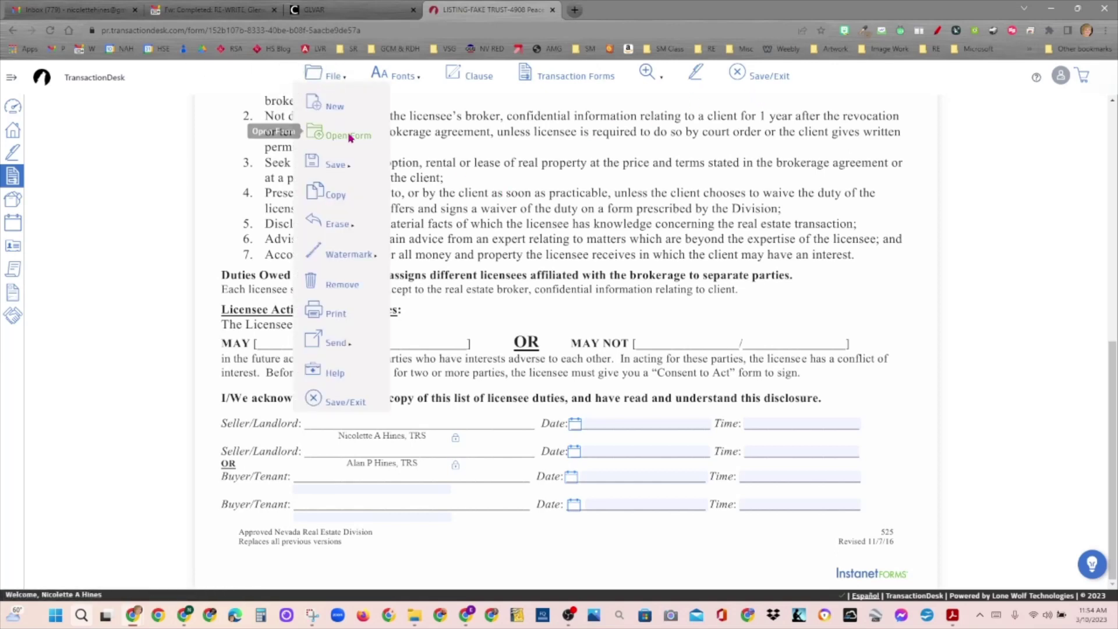
{"action": "mouse_move", "coordinate": [349, 165]}
{"action": "left_click", "coordinate": [419, 169]}
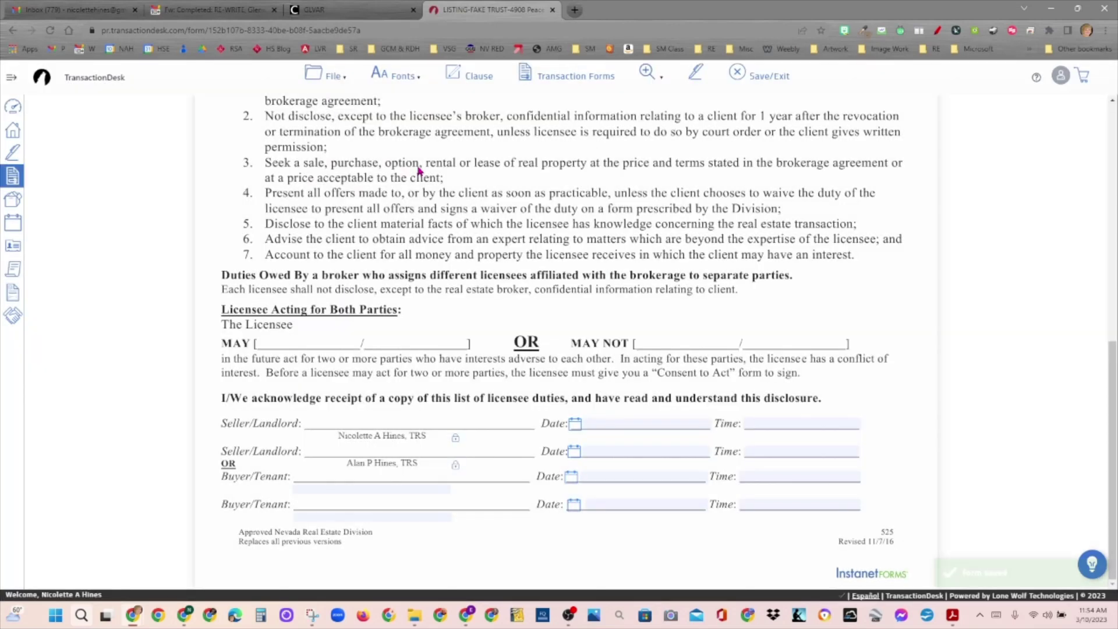
{"action": "left_click", "coordinate": [696, 74]}
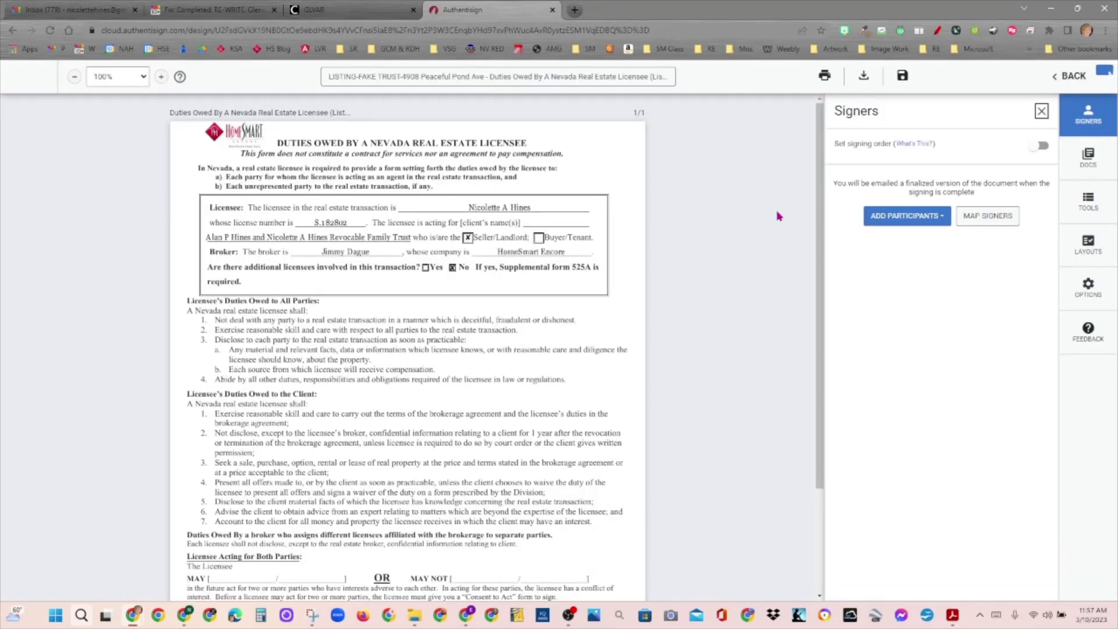
Step: Add both seller trustees from the transaction as remote signers with their initial, signature and date fields
{"action": "left_click", "coordinate": [932, 219]}
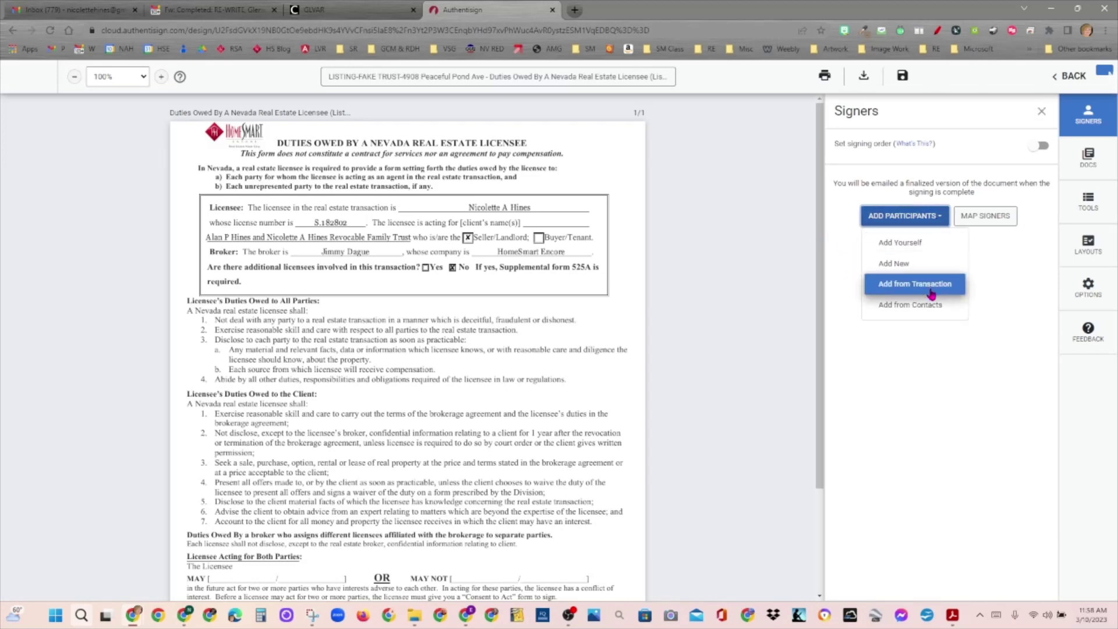
{"action": "left_click", "coordinate": [932, 294]}
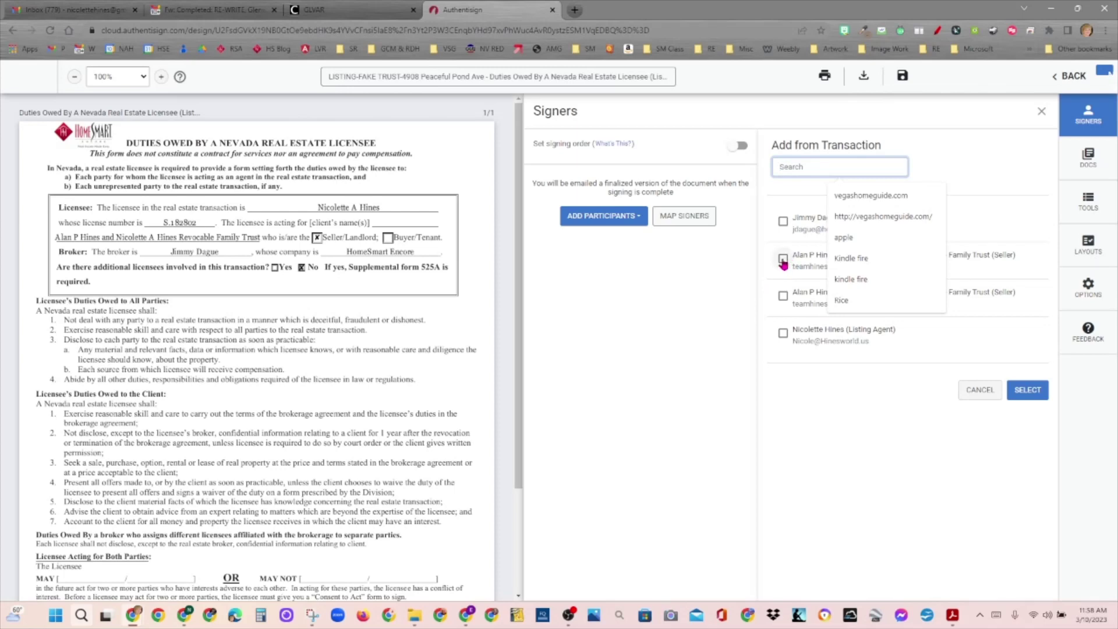
{"action": "left_click", "coordinate": [783, 263]}
{"action": "left_click", "coordinate": [782, 312]}
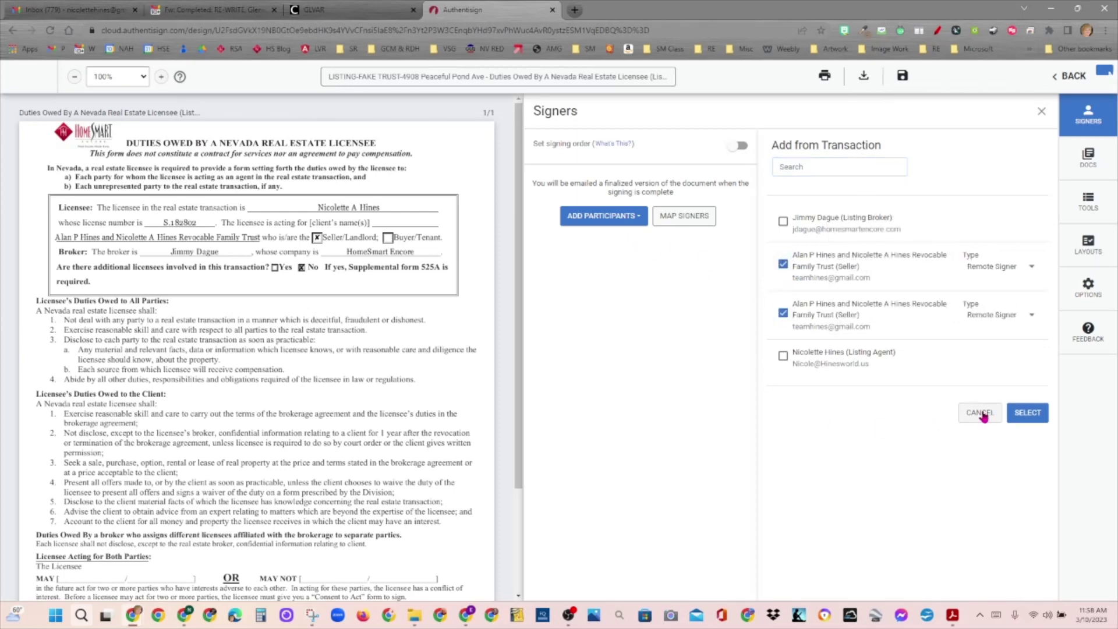
{"action": "left_click", "coordinate": [1028, 413]}
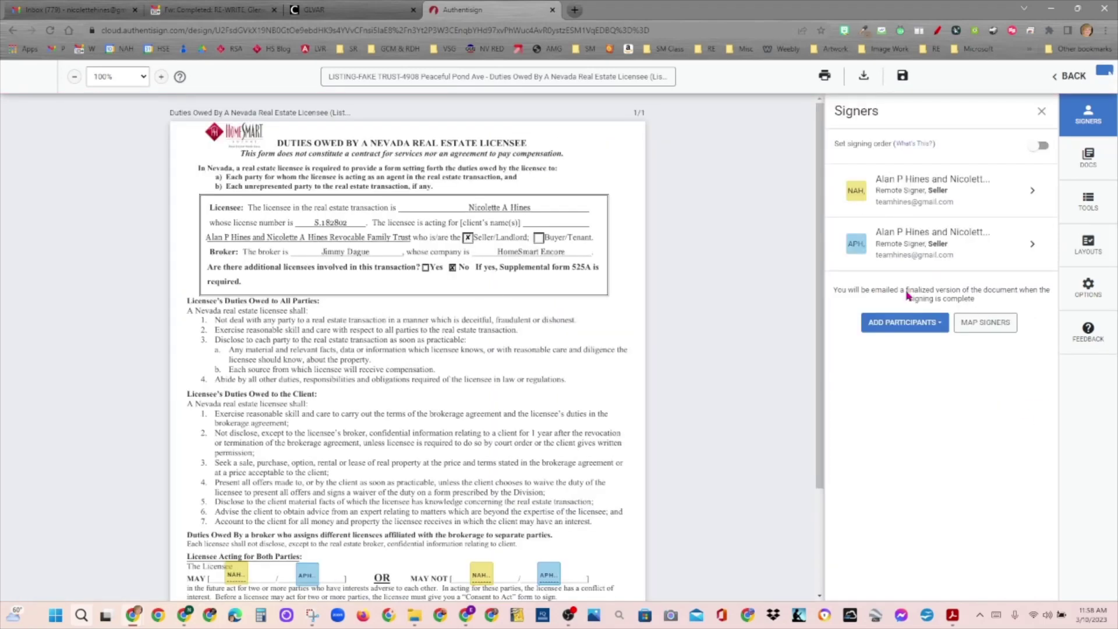
{"action": "left_click_drag", "start_coordinate": [816, 204], "coordinate": [839, 339]}
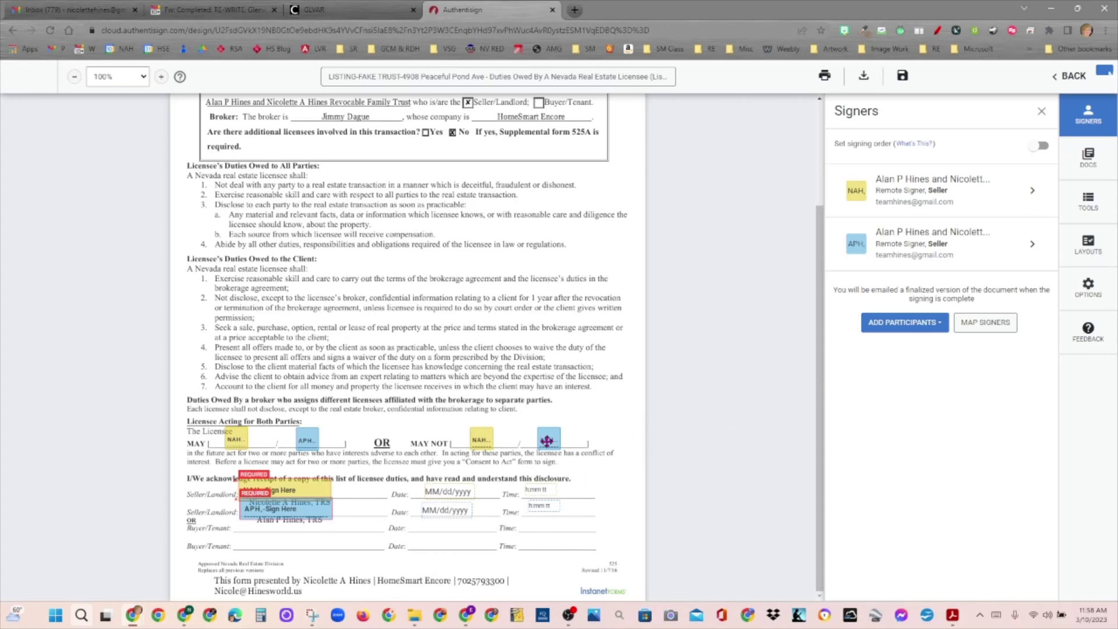
Step: Select the two seller initial blocks at the MAY/MAY NOT lines and bring up Signing Tools
{"action": "left_click", "coordinate": [307, 439]}
{"action": "left_click", "coordinate": [556, 439]}
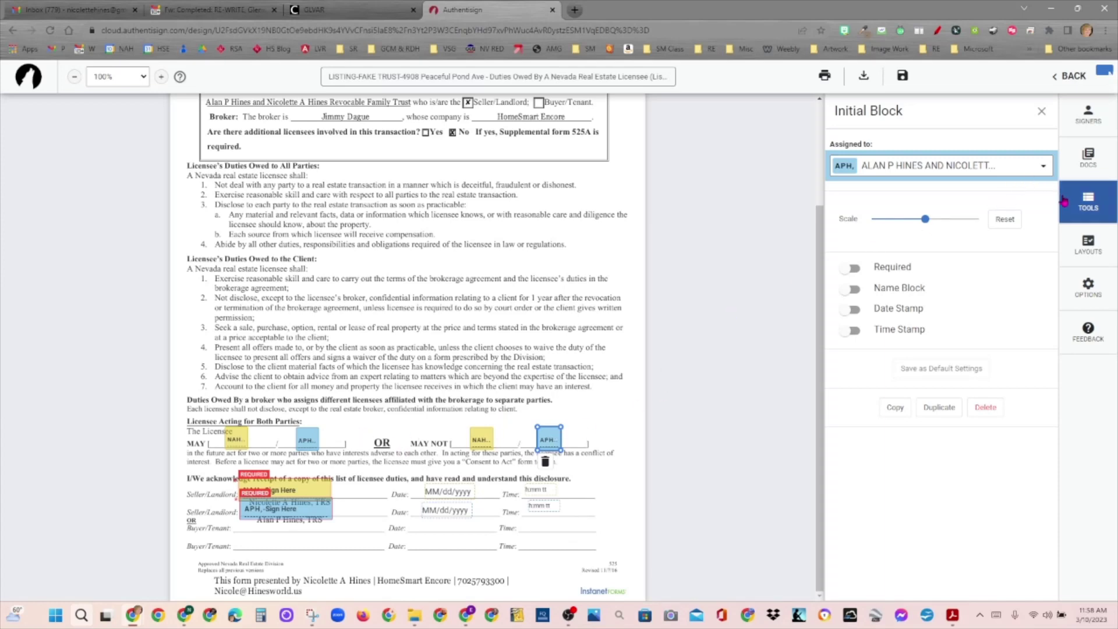
{"action": "left_click", "coordinate": [1082, 215]}
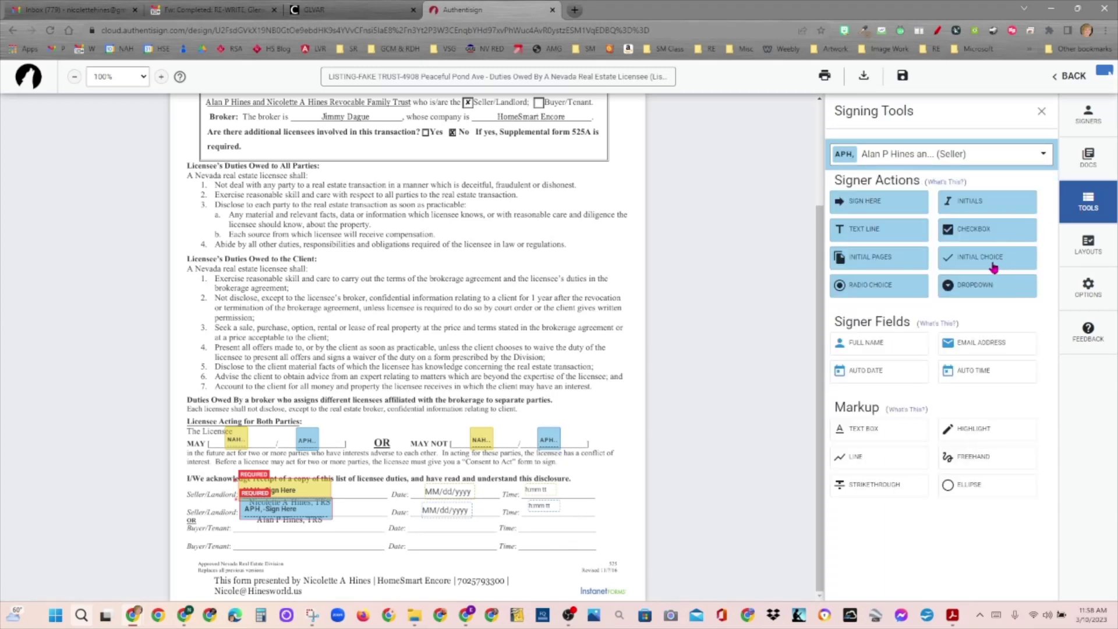
Step: Place two APH Initial Choice fields on the form side by side
{"action": "left_click_drag", "start_coordinate": [993, 267], "coordinate": [612, 257]}
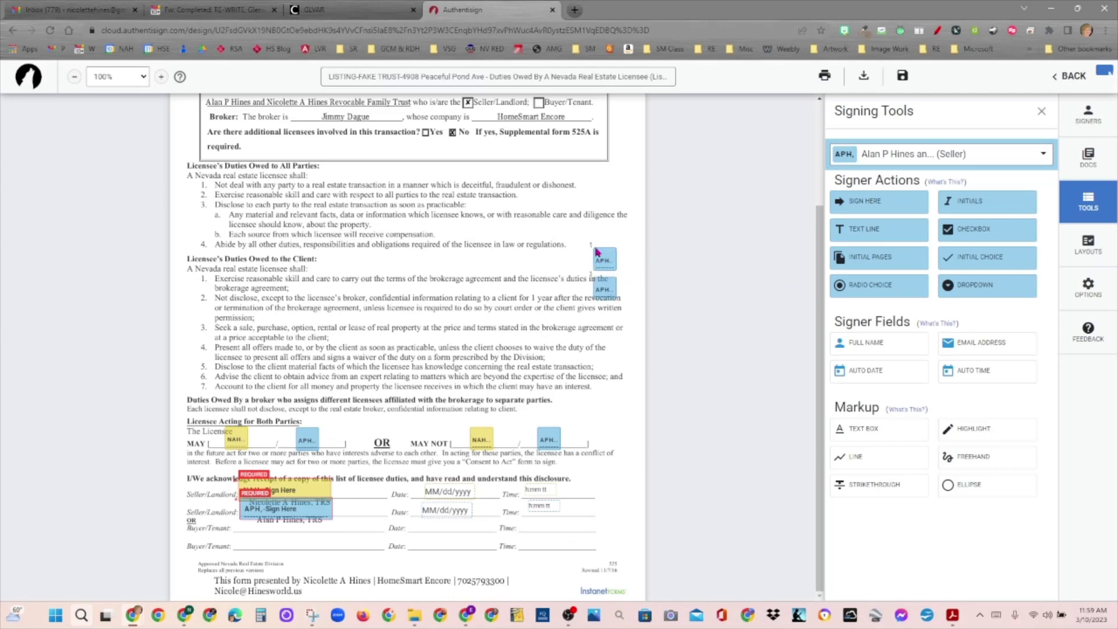
{"action": "key", "text": "ctrl"}
{"action": "key", "text": "ctrl"}
{"action": "left_click_drag", "start_coordinate": [607, 289], "coordinate": [615, 274]}
{"action": "left_click_drag", "start_coordinate": [621, 227], "coordinate": [616, 237]}
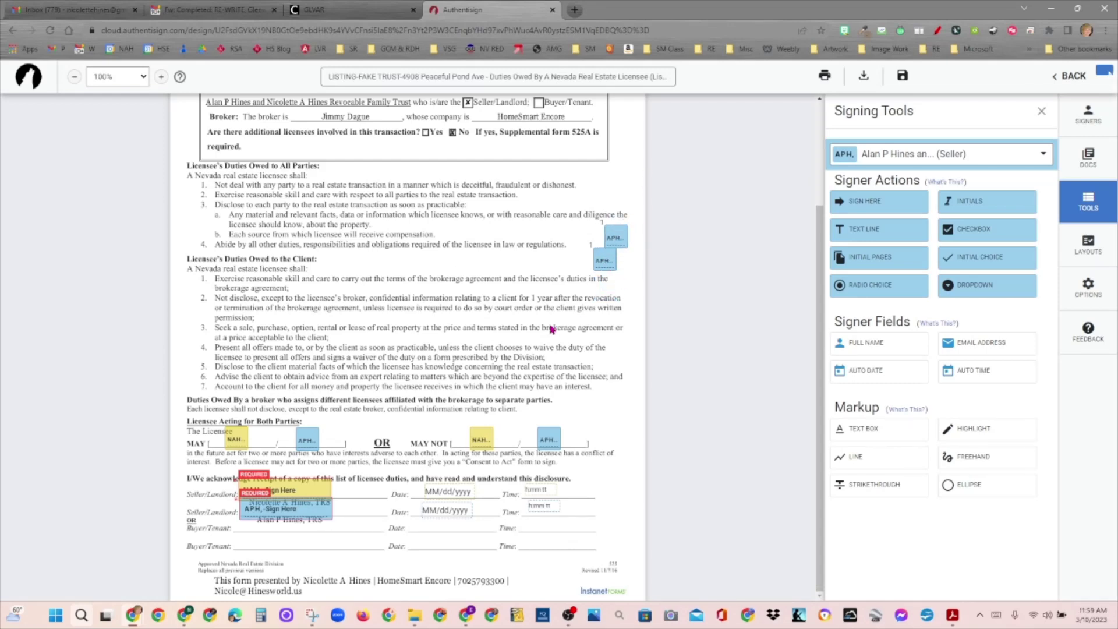
Step: Delete the old NAH and APH initials fields at the MAY and MAY NOT blanks
{"action": "left_click", "coordinate": [240, 439]}
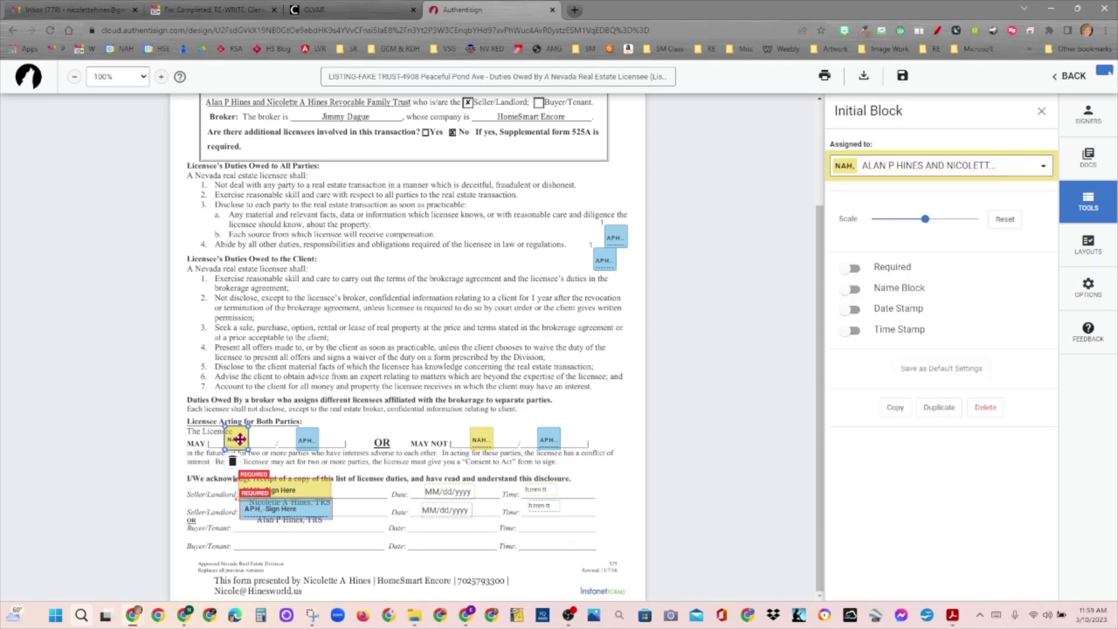
{"action": "key", "text": "Delete"}
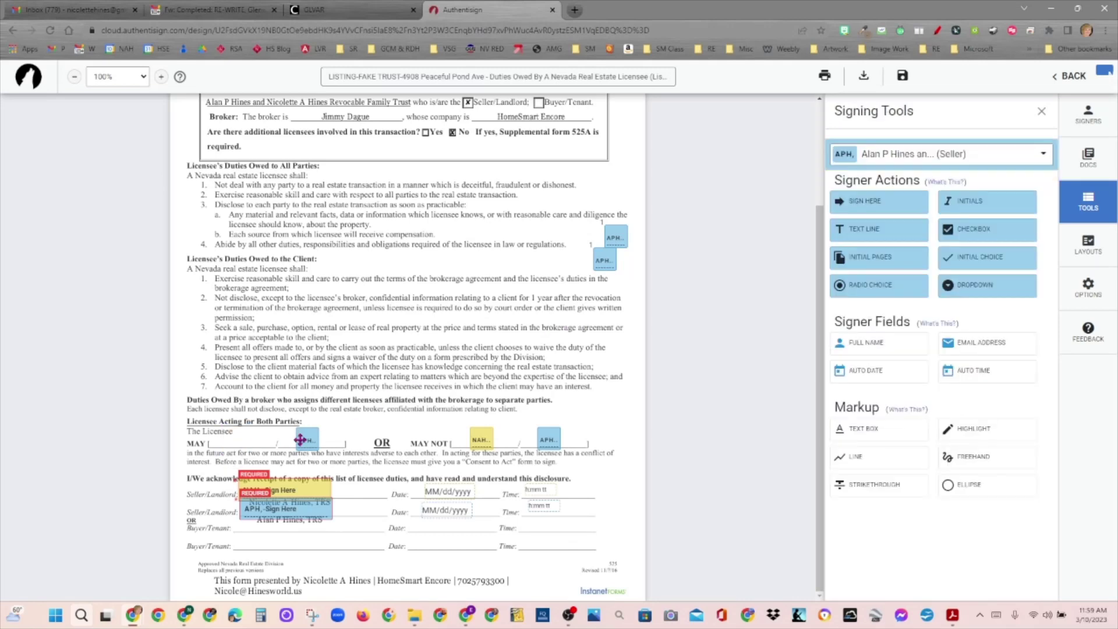
{"action": "left_click", "coordinate": [298, 440]}
{"action": "key", "text": "Delete"}
{"action": "left_click", "coordinate": [481, 438]}
{"action": "key", "text": "Delete"}
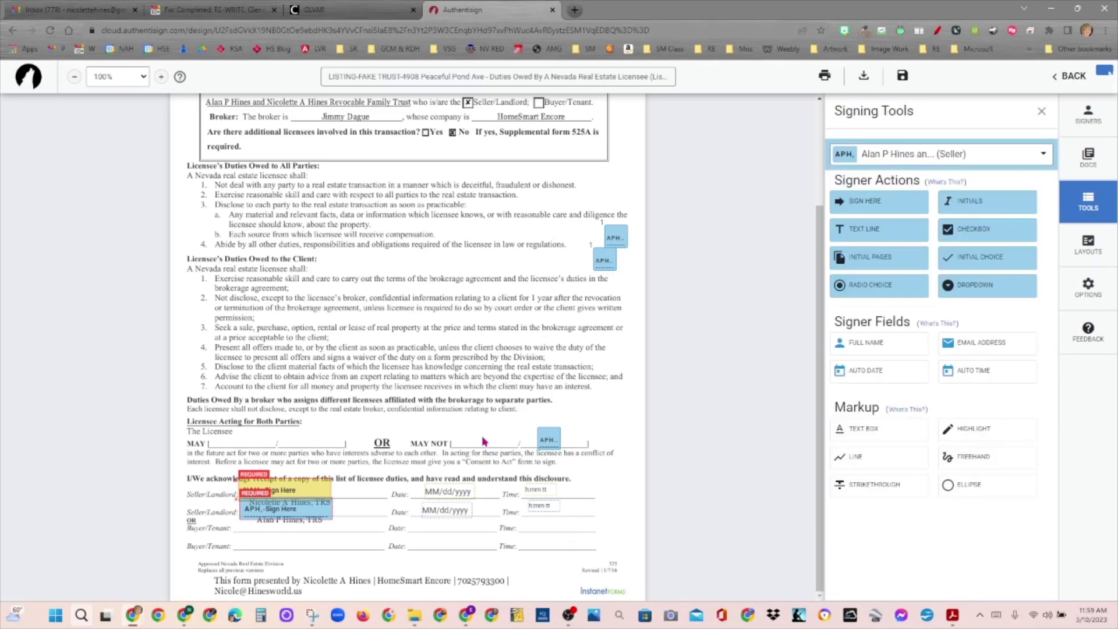
{"action": "left_click", "coordinate": [546, 439]}
{"action": "key", "text": "Delete"}
Step: Move the two APH initial-choice fields onto the MAY and MAY NOT blanks
{"action": "left_click_drag", "start_coordinate": [600, 251], "coordinate": [247, 441]}
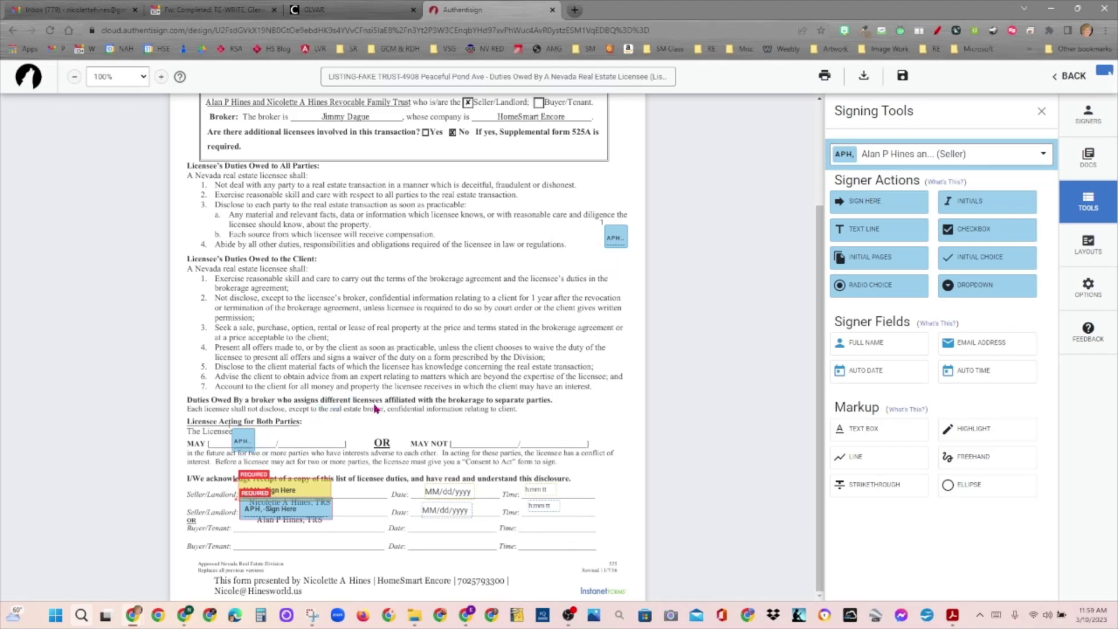
{"action": "left_click_drag", "start_coordinate": [616, 237], "coordinate": [505, 437]}
{"action": "left_click_drag", "start_coordinate": [239, 438], "coordinate": [257, 440]}
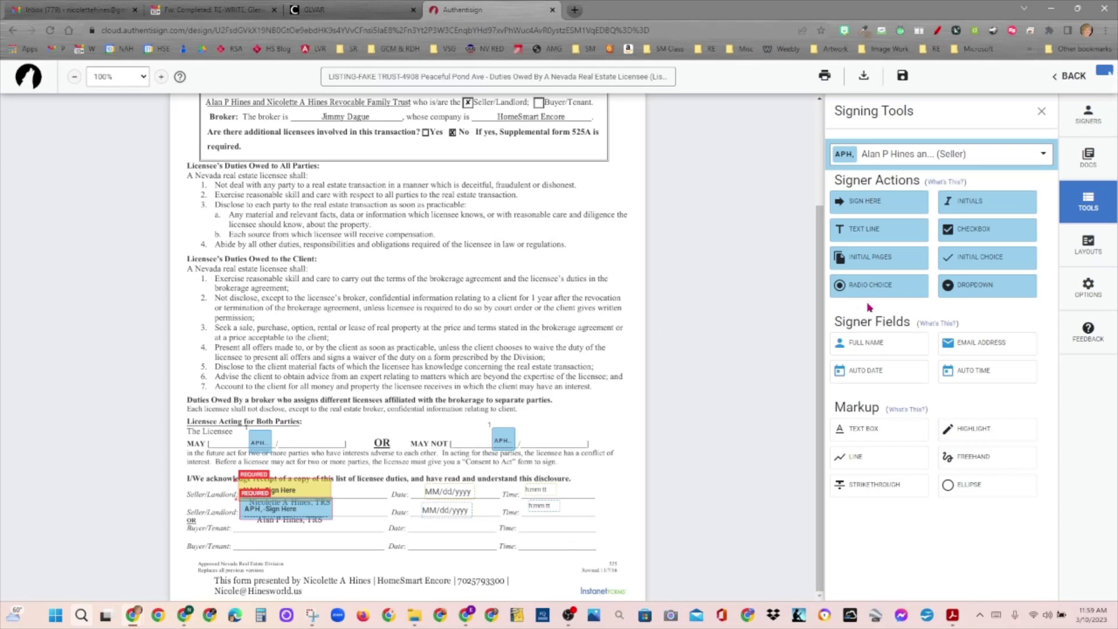
Step: Switch the signer to NAH and place NAH initial-choice fields on the MAY and MAY NOT blanks
{"action": "left_click", "coordinate": [998, 155]}
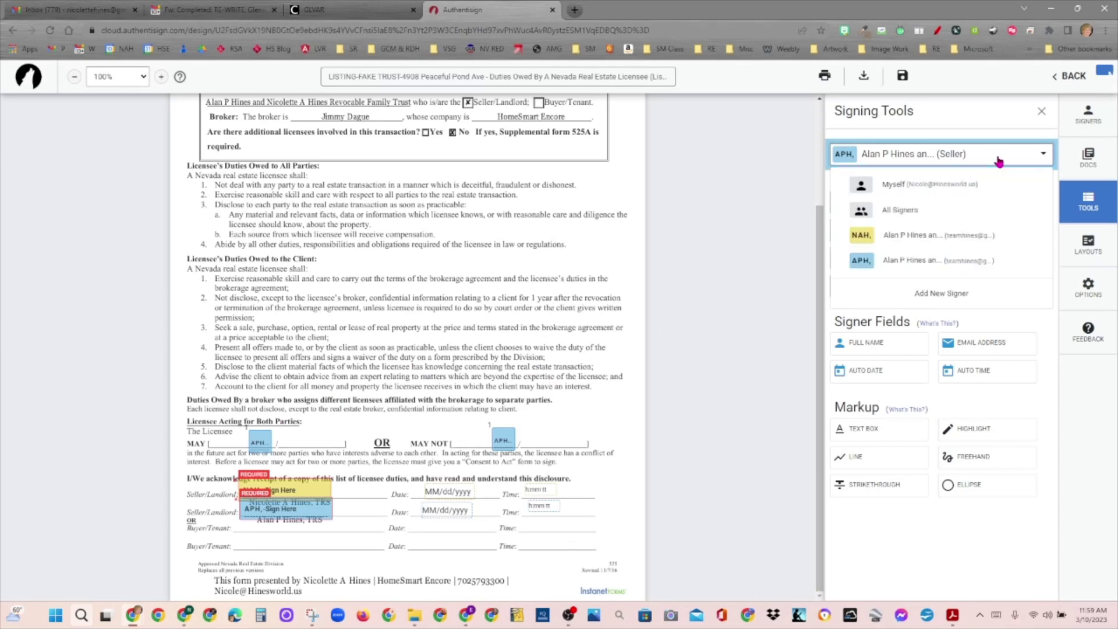
{"action": "left_click", "coordinate": [890, 234]}
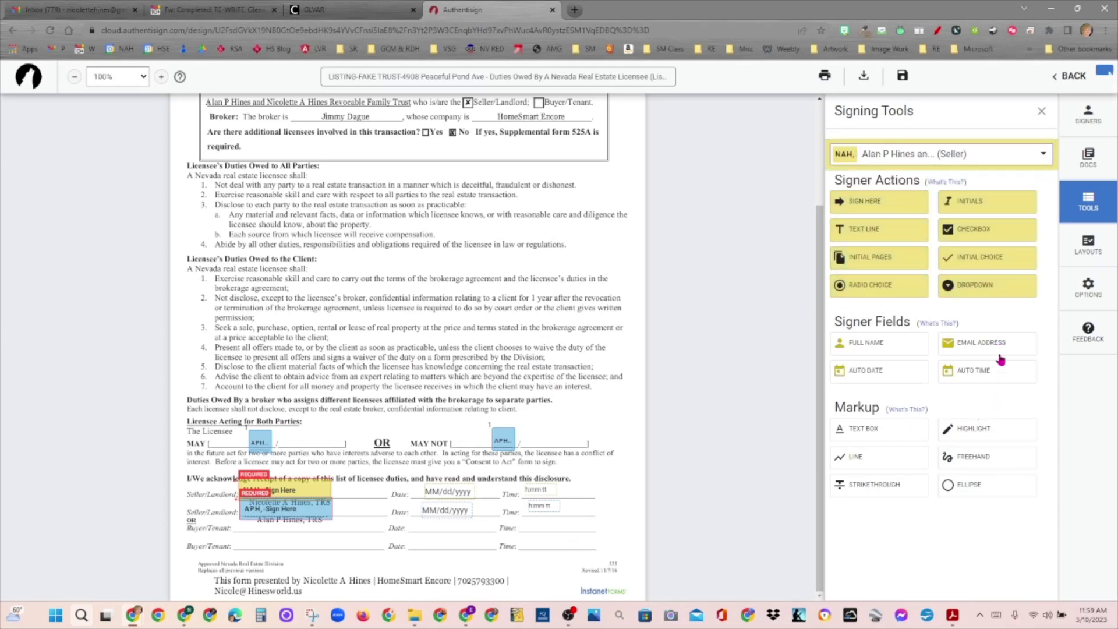
{"action": "left_click_drag", "start_coordinate": [990, 259], "coordinate": [468, 434]}
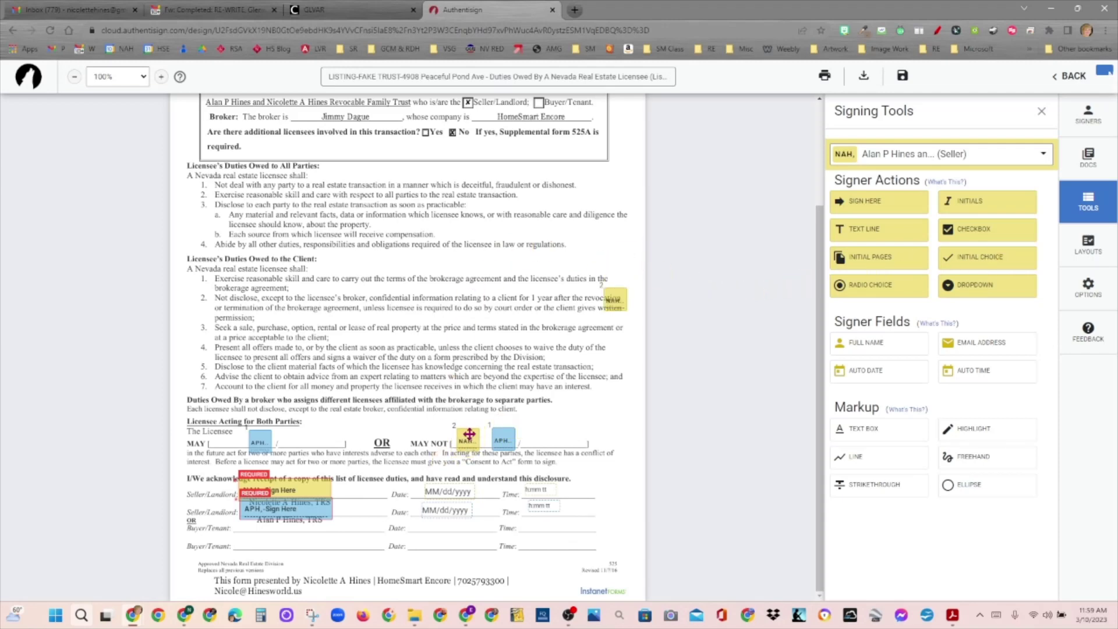
{"action": "left_click_drag", "start_coordinate": [610, 300], "coordinate": [225, 443]}
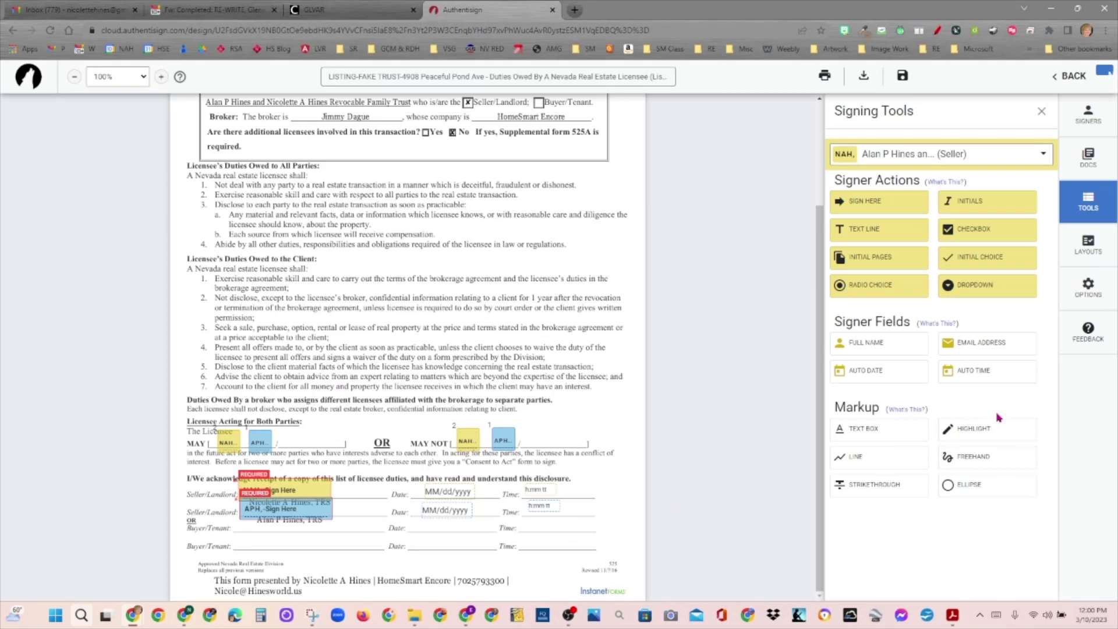
{"action": "left_click", "coordinate": [988, 438]}
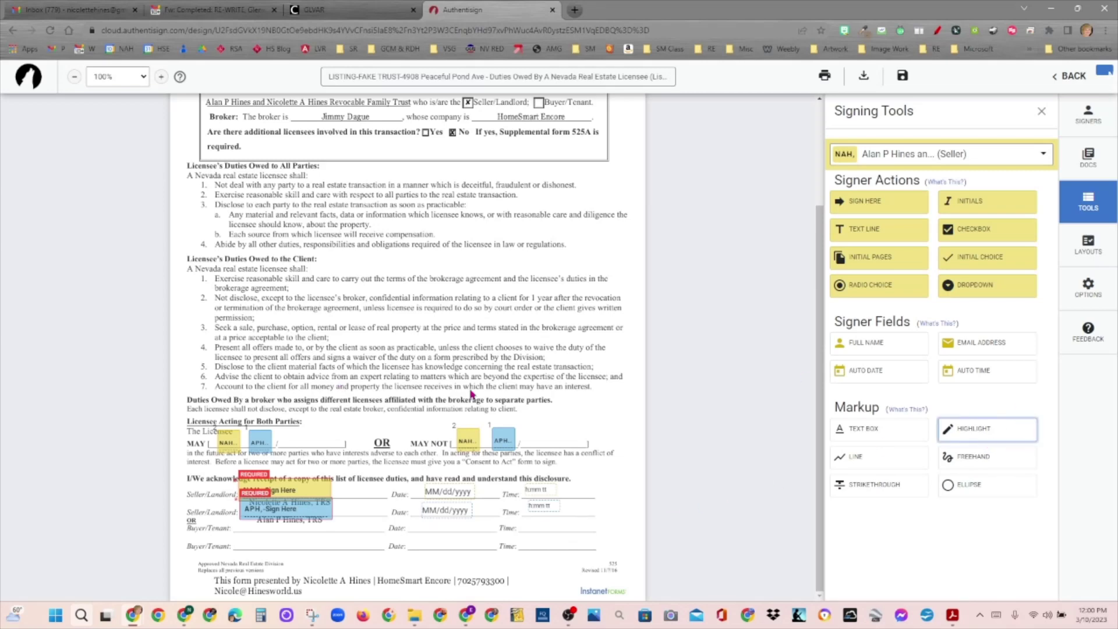
Step: Draw a yellow highlight over the word OR between the MAY and MAY NOT choices
{"action": "left_click_drag", "start_coordinate": [357, 431], "coordinate": [411, 454]}
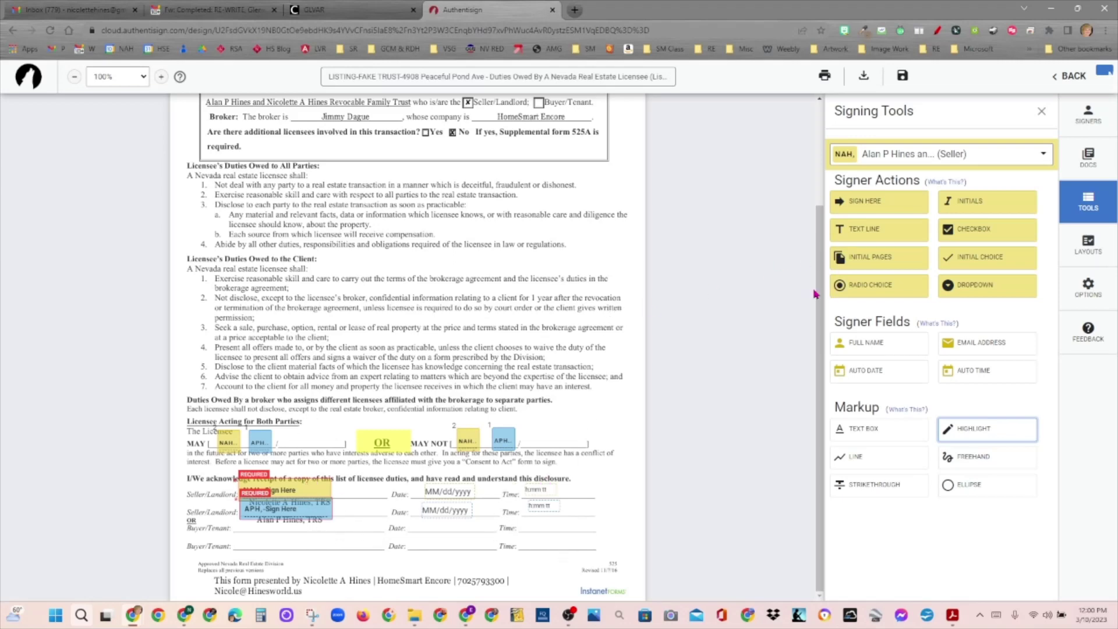
{"action": "left_click_drag", "start_coordinate": [816, 291], "coordinate": [820, 182]}
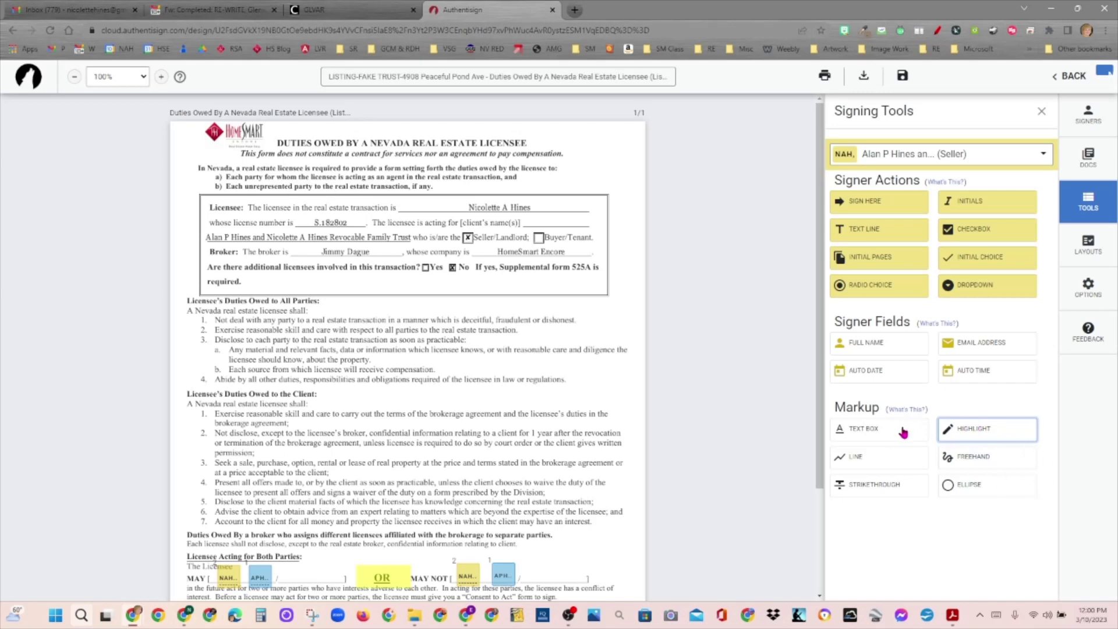
Step: Choose the Text Box tool from the Markup section of Signing Tools
{"action": "left_click", "coordinate": [970, 437]}
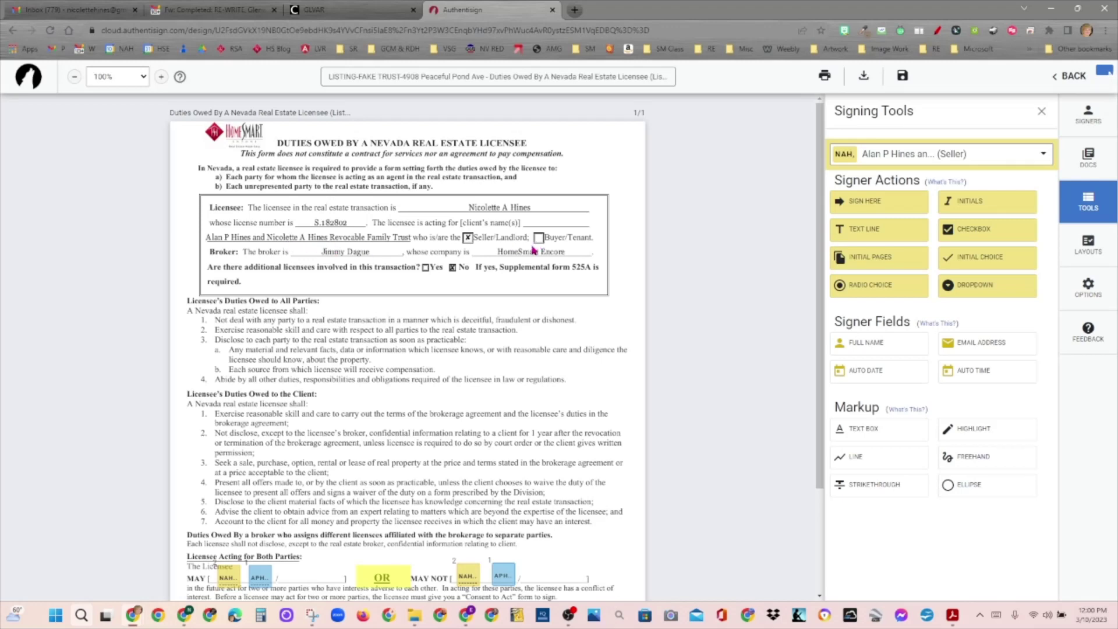
{"action": "left_click", "coordinate": [863, 439]}
{"action": "left_click", "coordinate": [872, 435]}
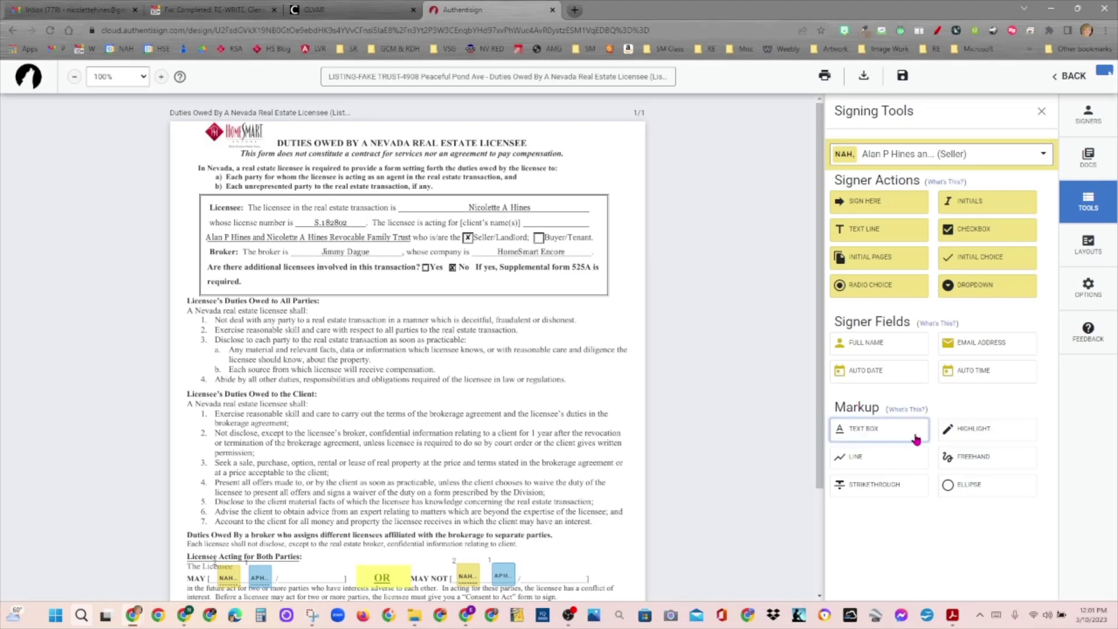
Step: Place a new text box below the Licensee box, nudged slightly right and down
{"action": "left_click", "coordinate": [362, 287]}
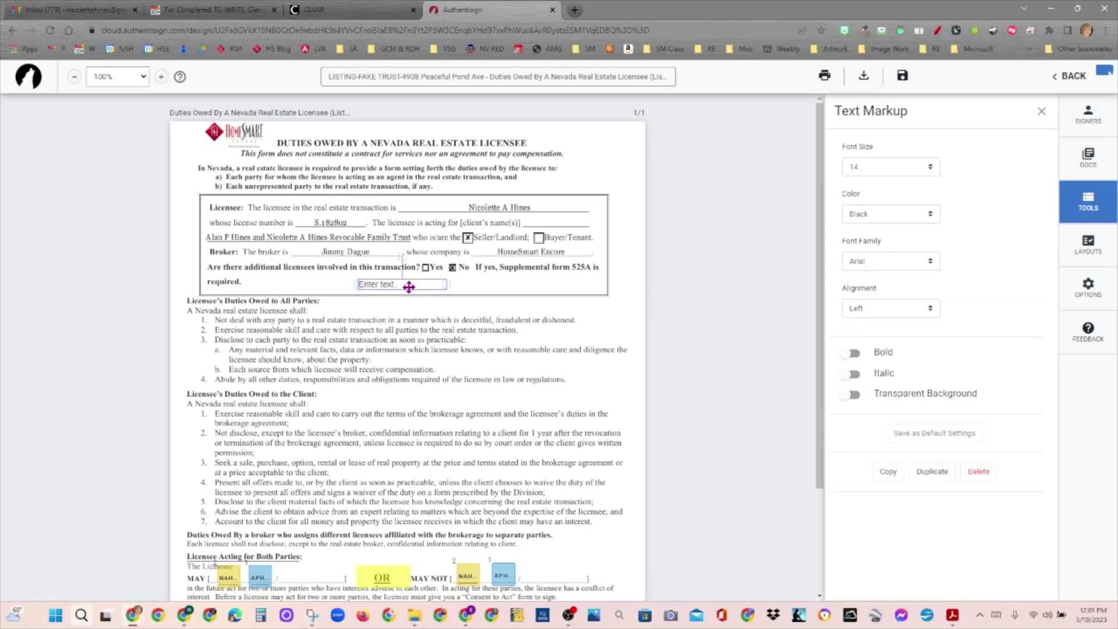
{"action": "left_click", "coordinate": [387, 286]}
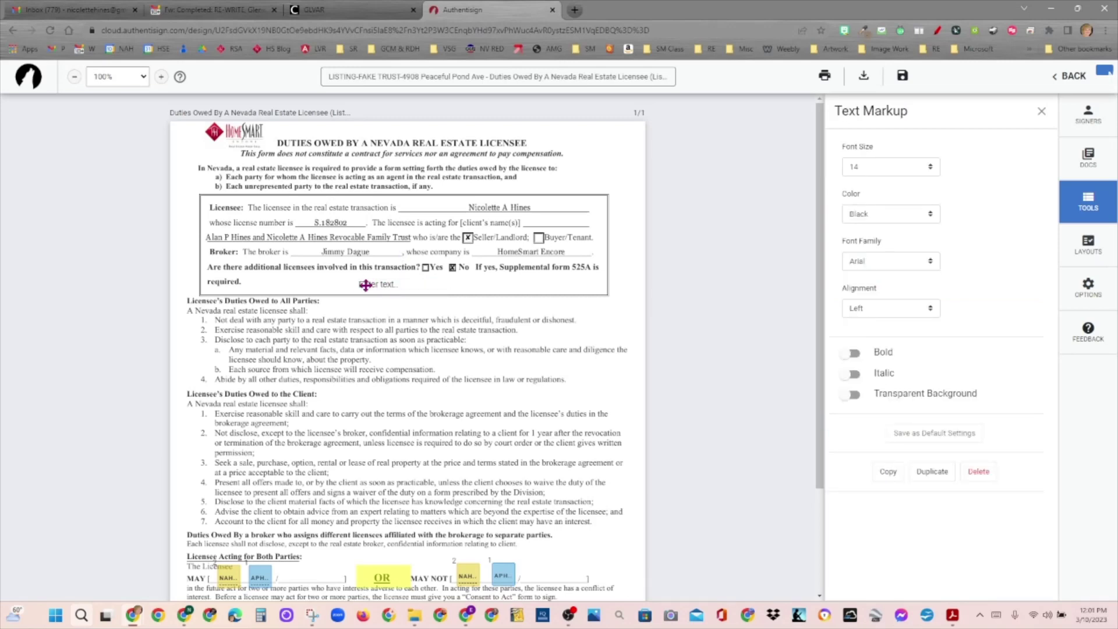
{"action": "left_click", "coordinate": [374, 283]}
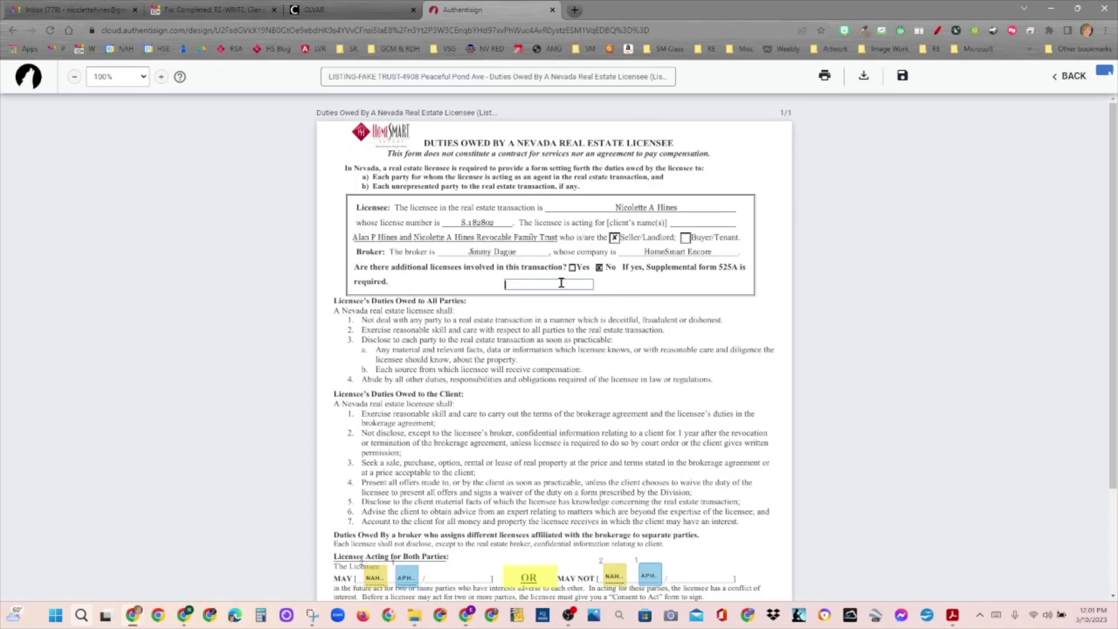
{"action": "left_click", "coordinate": [599, 289]}
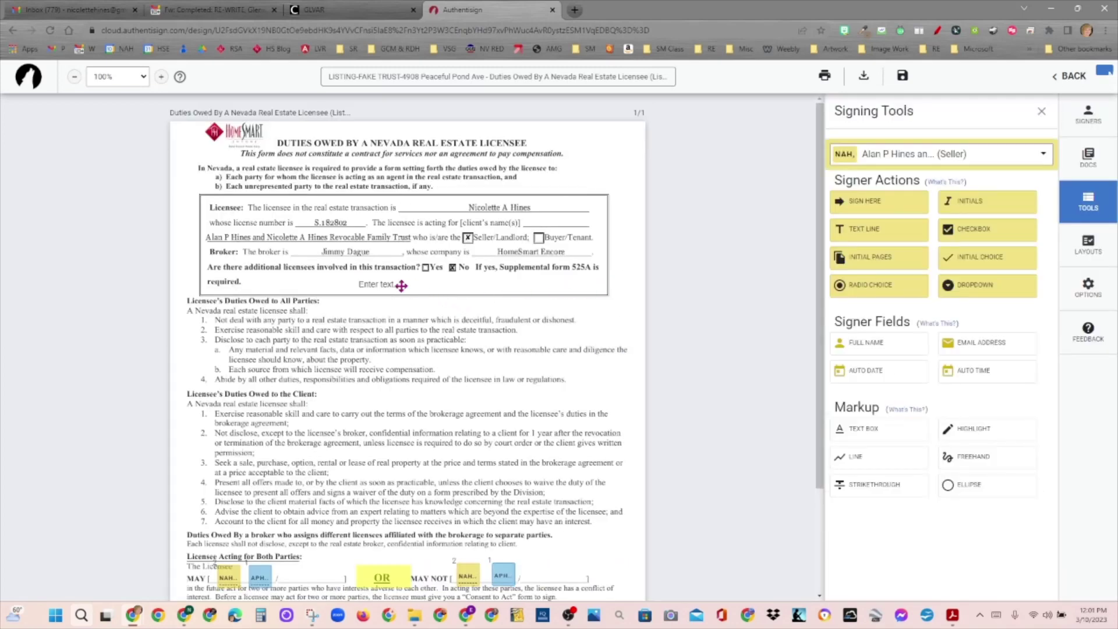
{"action": "left_click_drag", "start_coordinate": [400, 283], "coordinate": [428, 293]}
{"action": "left_click", "coordinate": [456, 297]}
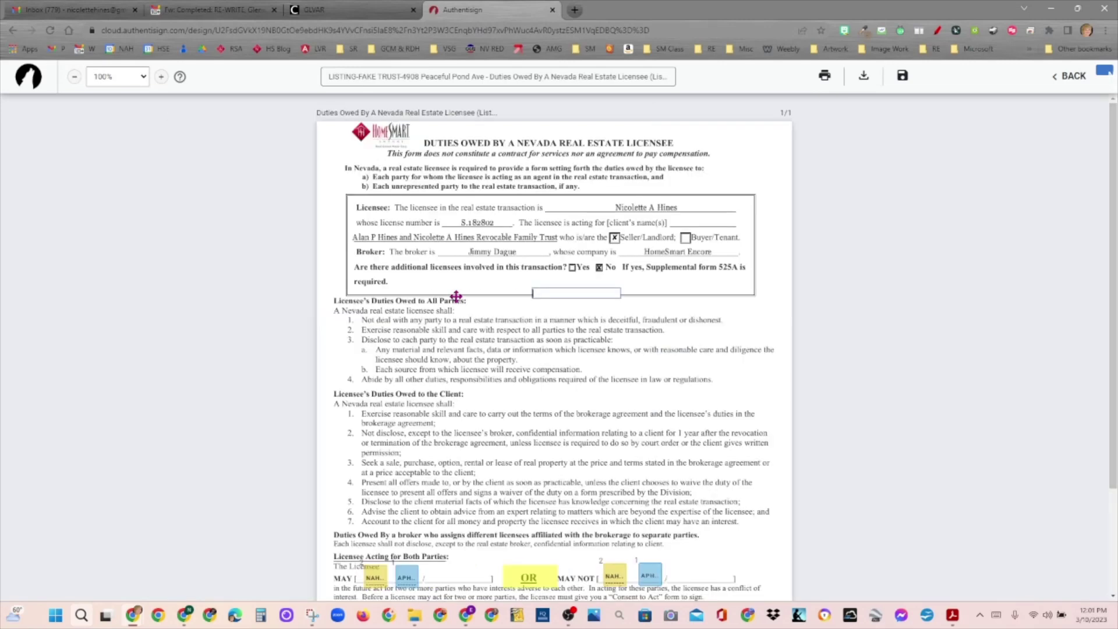
{"action": "left_click", "coordinate": [578, 297]}
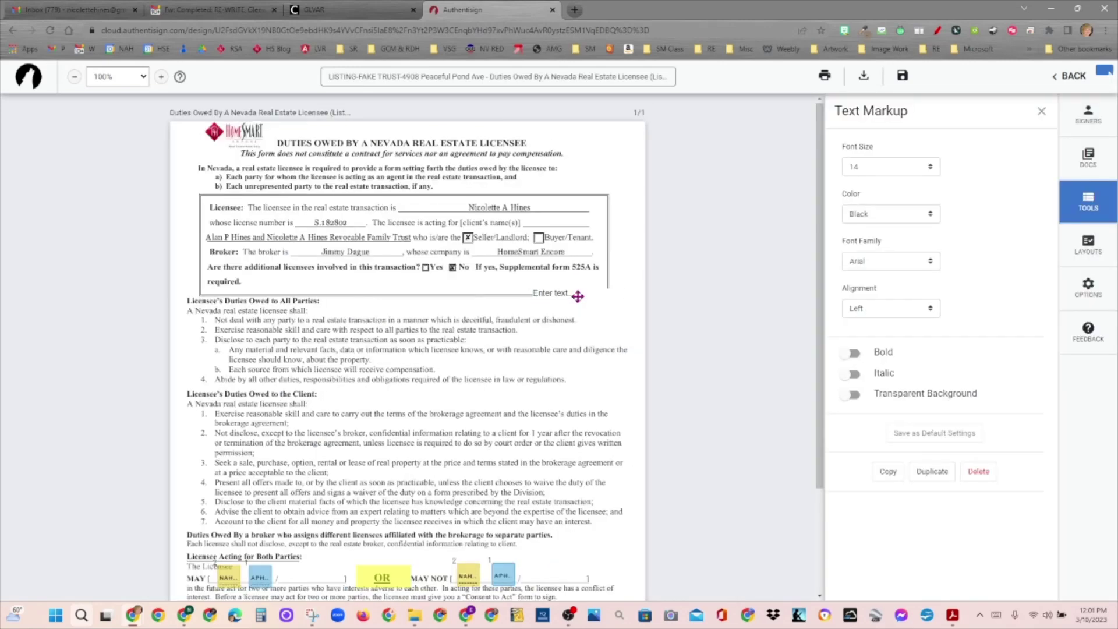
{"action": "left_click", "coordinate": [562, 295]}
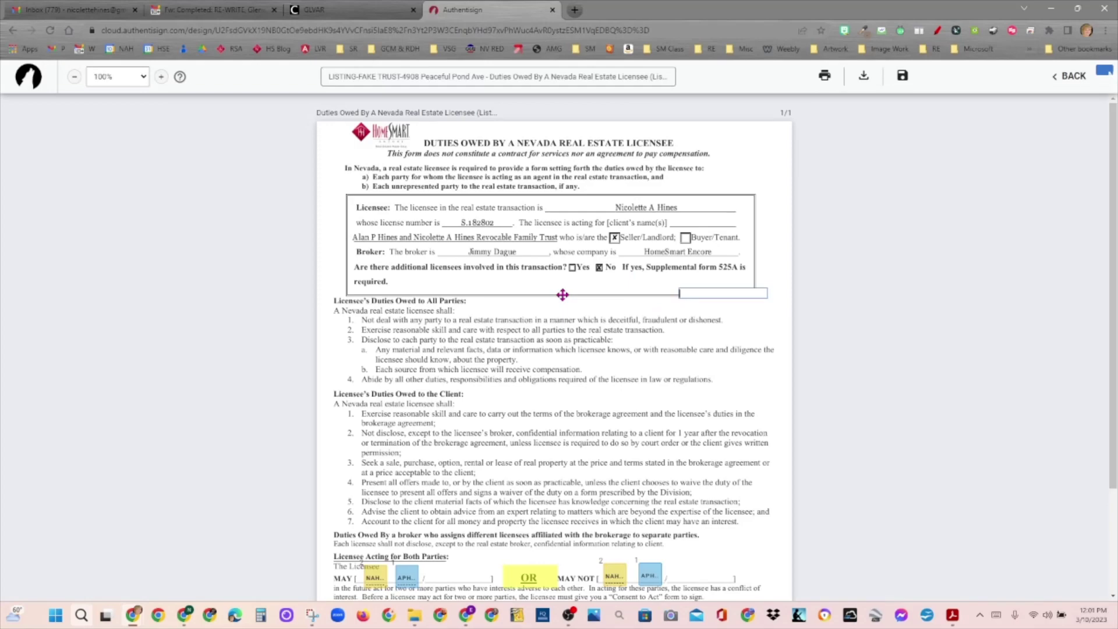
{"action": "left_click", "coordinate": [722, 294]}
{"action": "left_click", "coordinate": [722, 295]}
{"action": "left_click", "coordinate": [760, 324]}
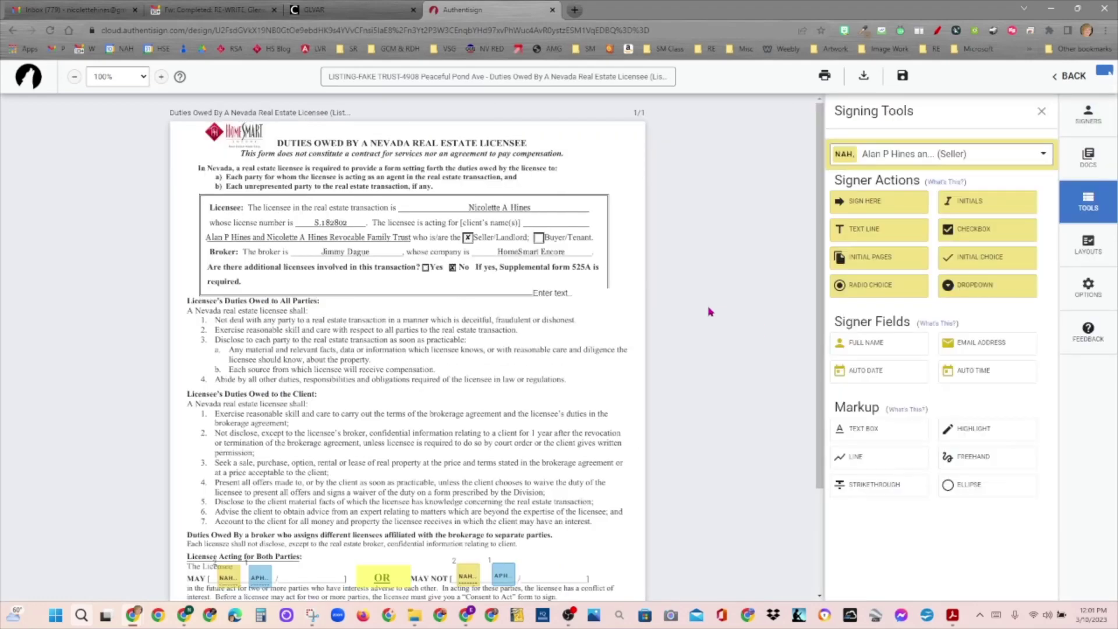
{"action": "left_click", "coordinate": [581, 294]}
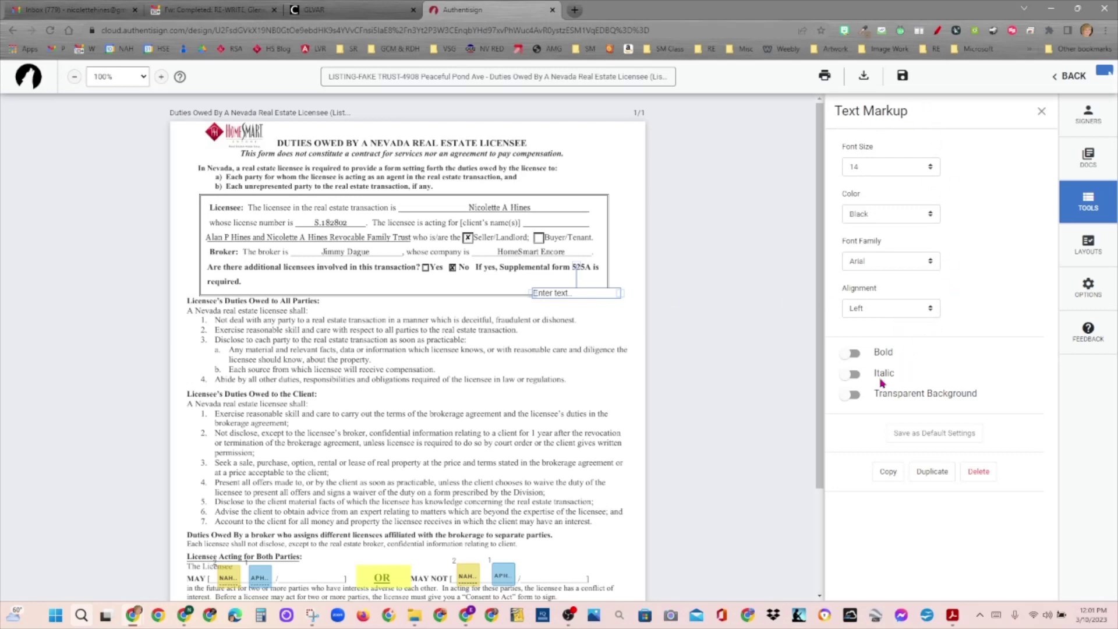
Step: Set the text box colour to Black, keep its background opaque, and widen it leftward
{"action": "left_click", "coordinate": [855, 397]}
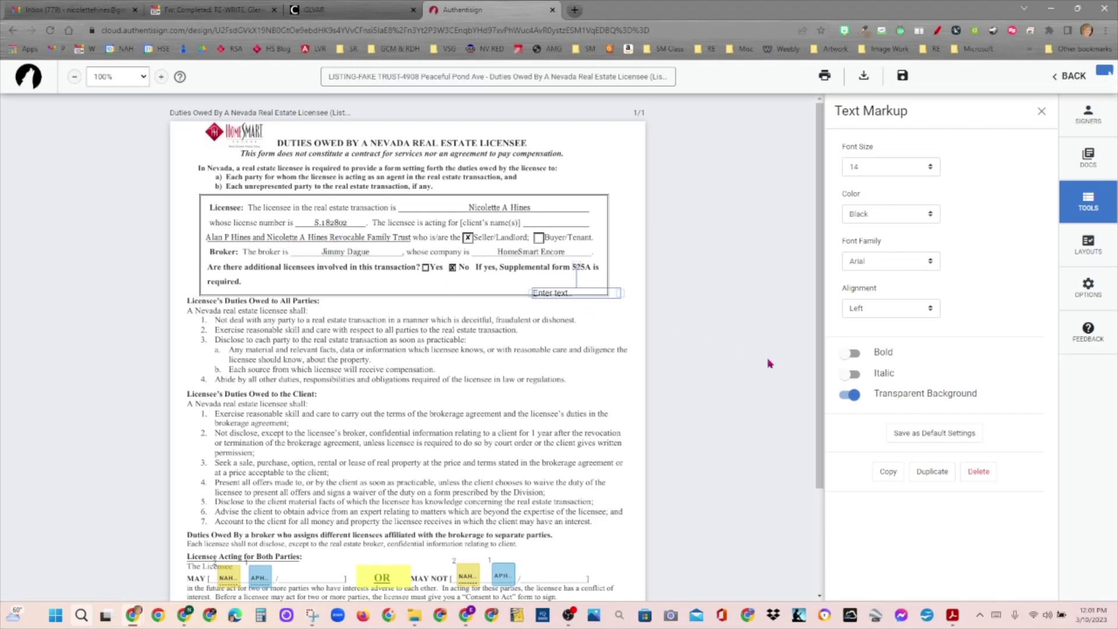
{"action": "left_click", "coordinate": [850, 396]}
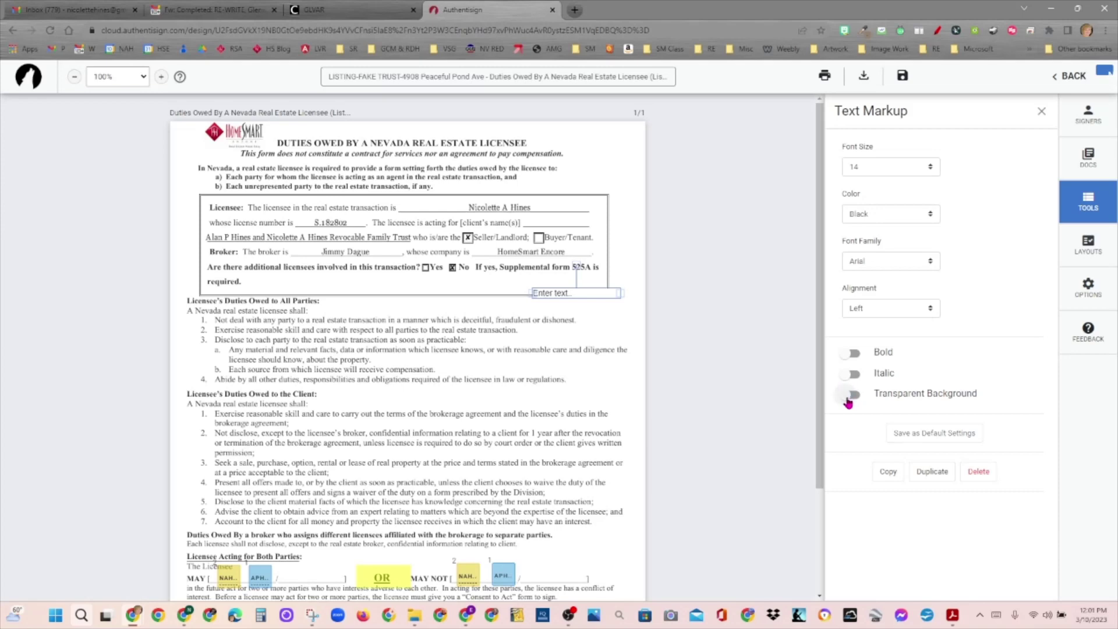
{"action": "left_click", "coordinate": [907, 221]}
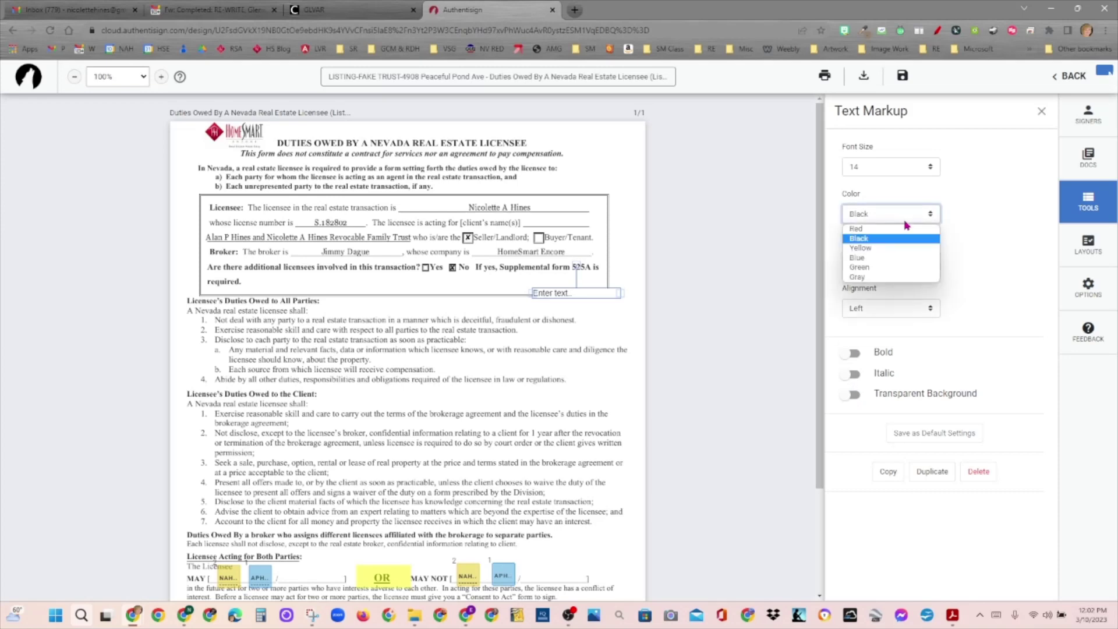
{"action": "left_click", "coordinate": [879, 258]}
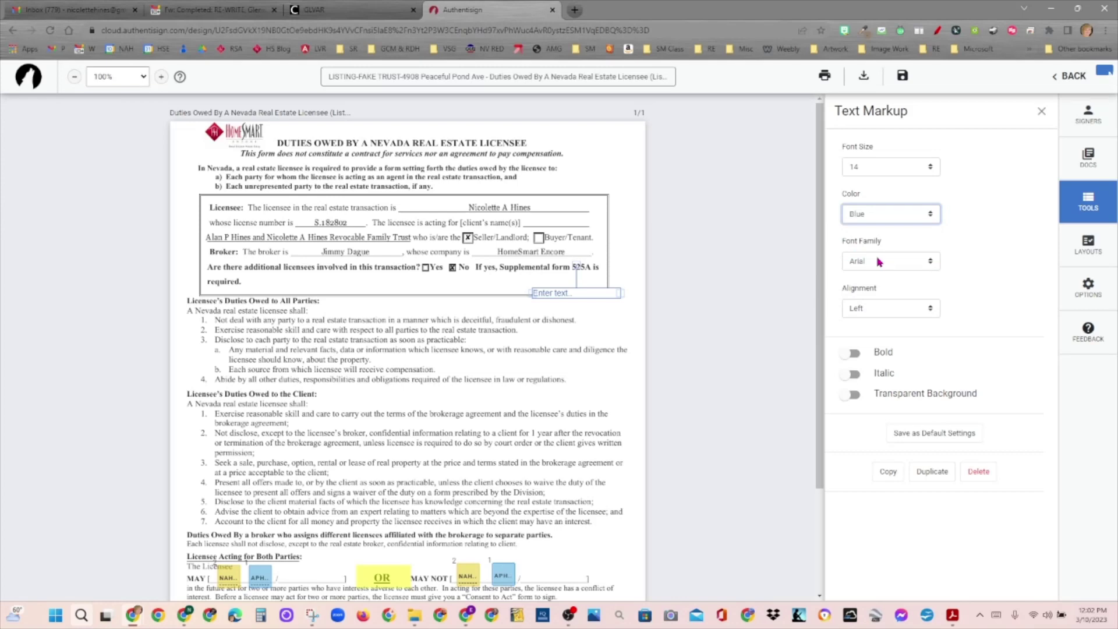
{"action": "left_click", "coordinate": [932, 215]}
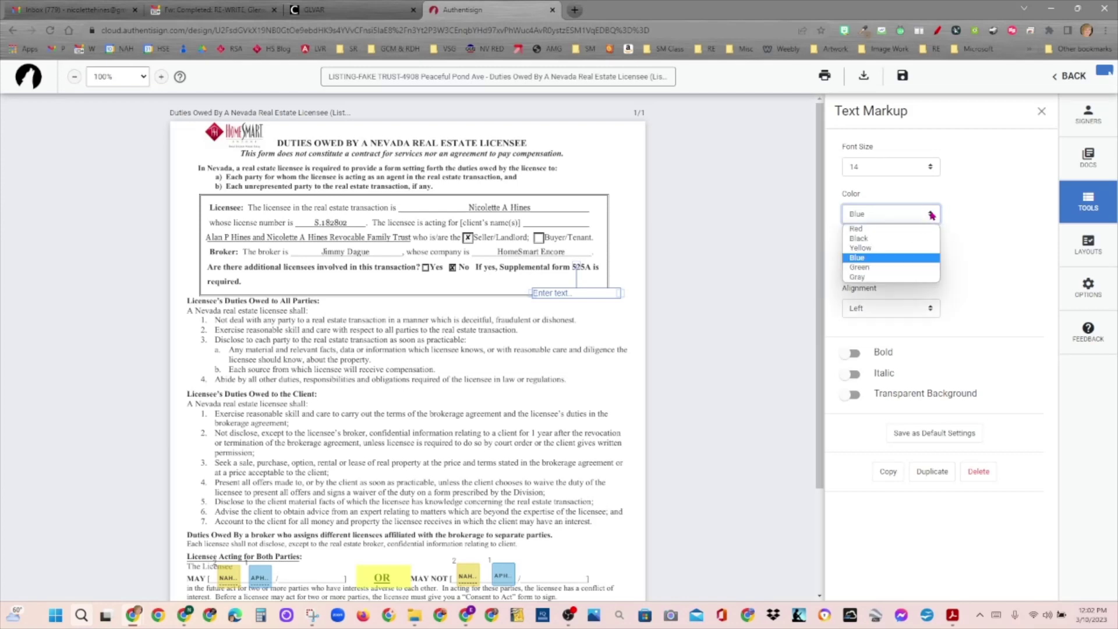
{"action": "left_click", "coordinate": [874, 240]}
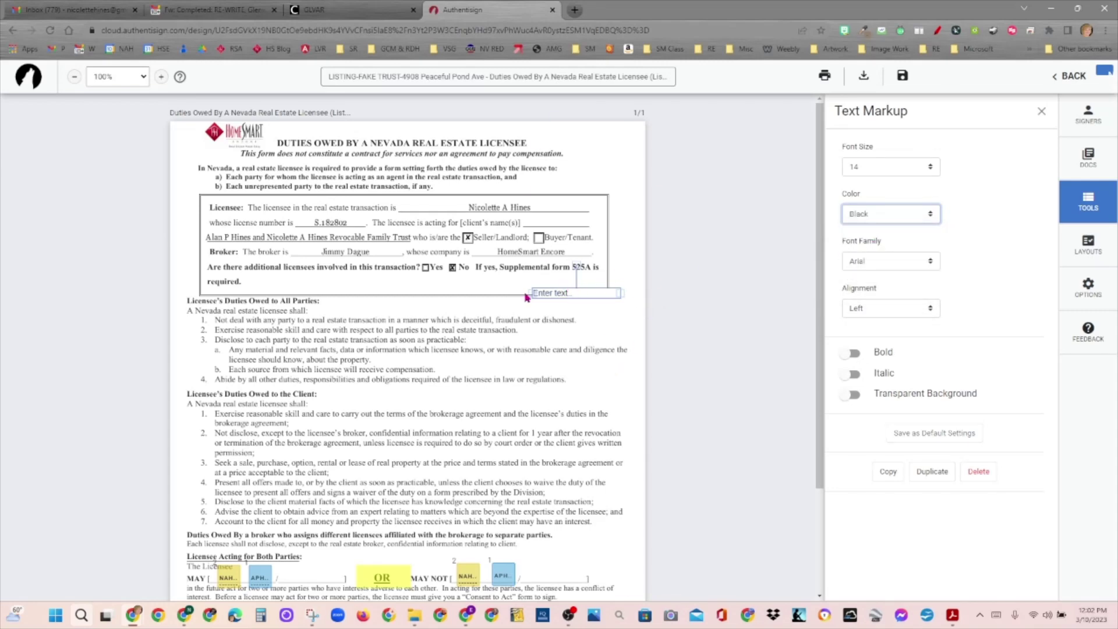
{"action": "left_click_drag", "start_coordinate": [531, 293], "coordinate": [234, 253]}
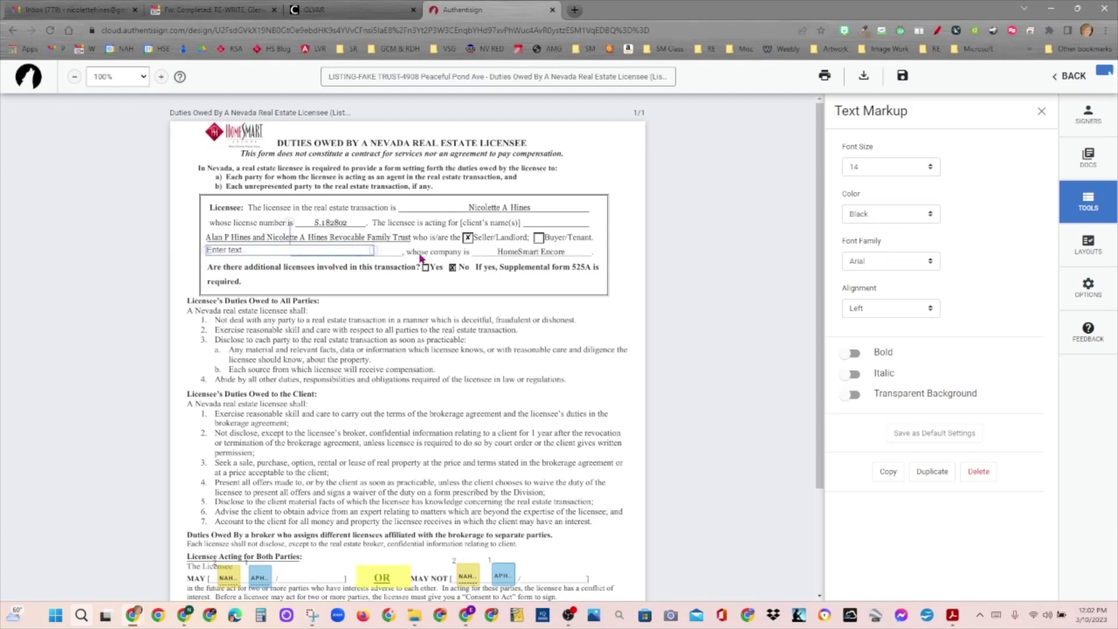
Step: Stretch the text box wider and type the sellers' full revocable living trust name into it
{"action": "left_click_drag", "start_coordinate": [373, 250], "coordinate": [412, 250]}
{"action": "left_click", "coordinate": [329, 251]}
{"action": "double_click", "coordinate": [309, 249]}
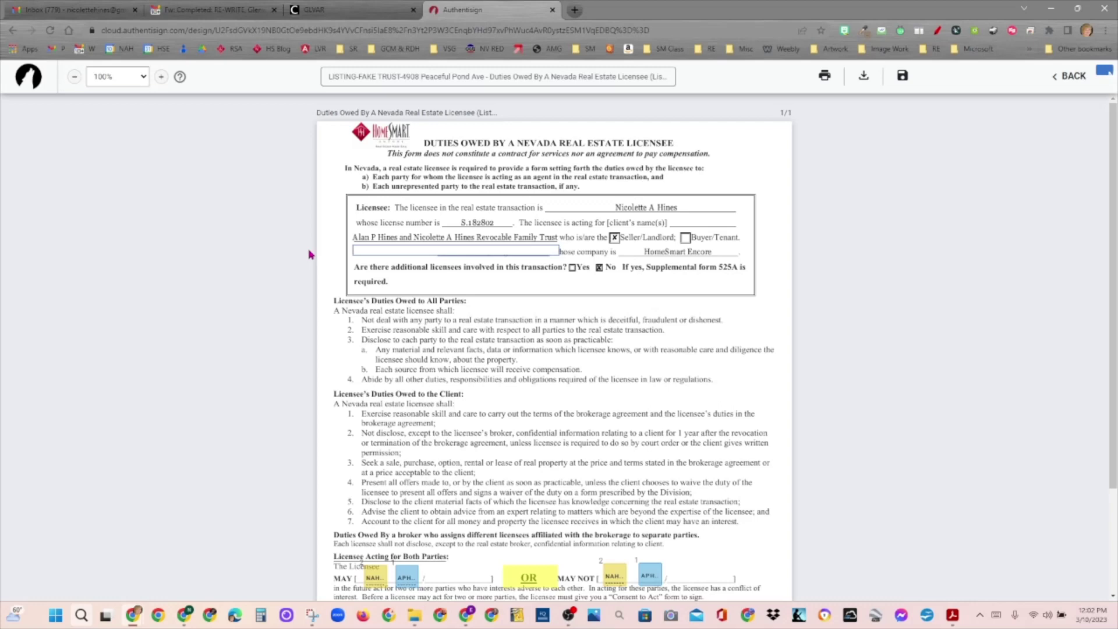
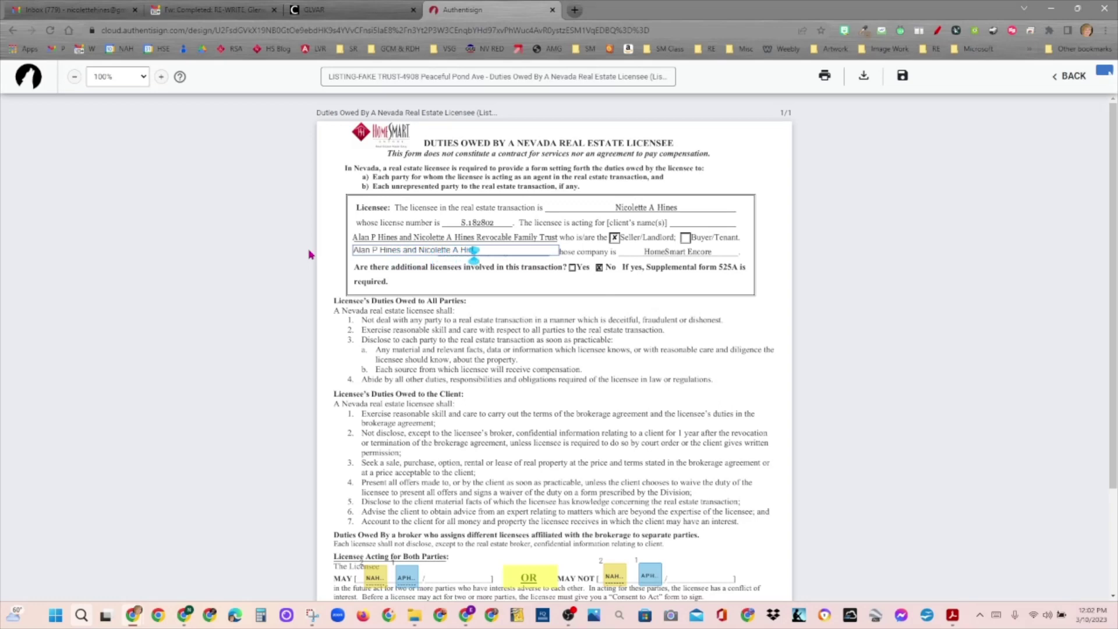
{"action": "type", "text": "cable"}
{"action": "type", "text": " Livi"}
{"action": "type", "text": "ng Trust"}
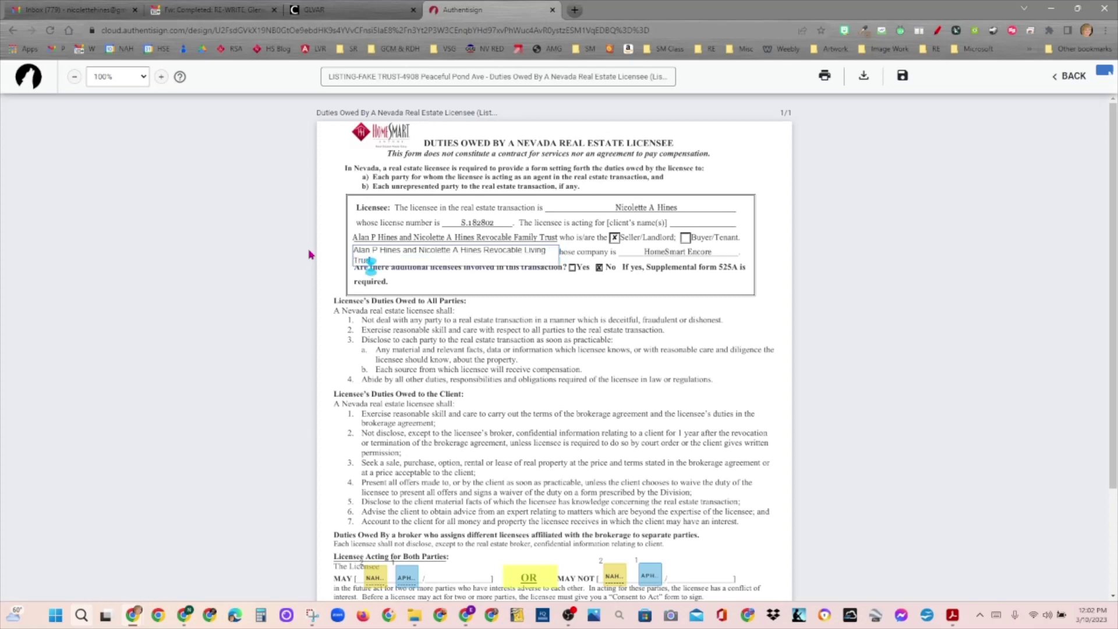
{"action": "left_click", "coordinate": [525, 262]}
{"action": "left_click", "coordinate": [545, 252]}
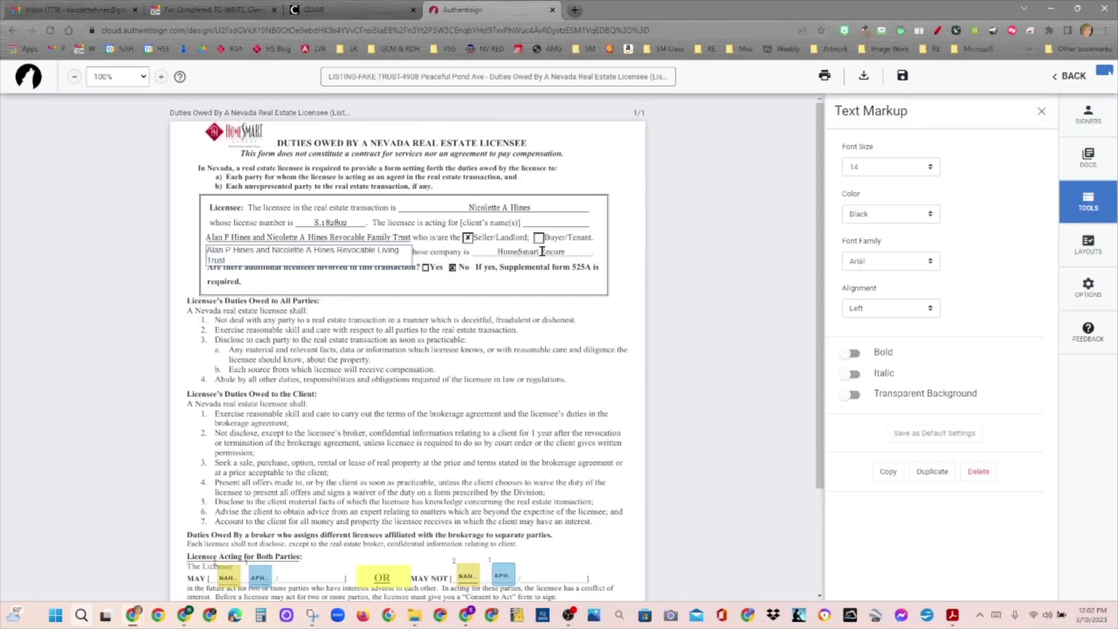
{"action": "left_click", "coordinate": [558, 255]}
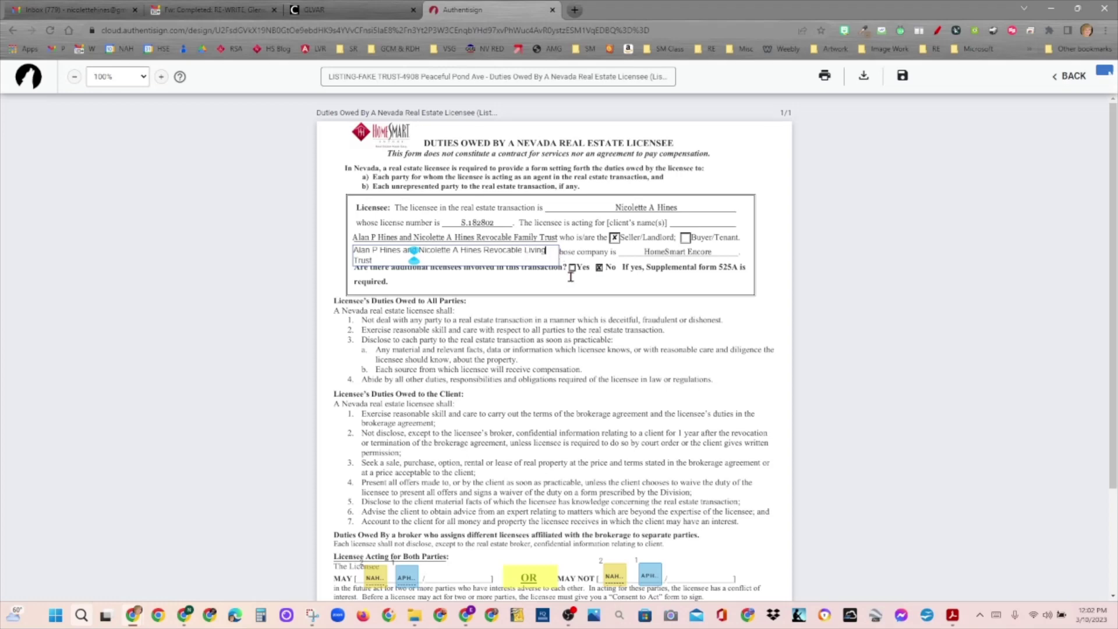
{"action": "left_click", "coordinate": [569, 274]}
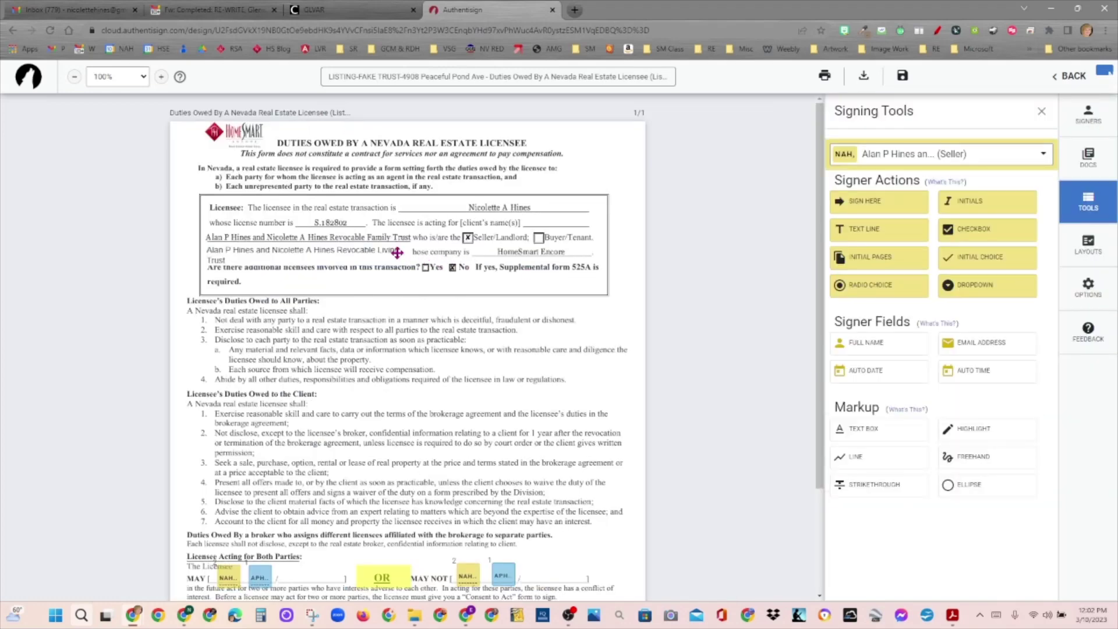
Step: Move the trust name up onto the client-name line and set its font size to 13
{"action": "left_click_drag", "start_coordinate": [397, 252], "coordinate": [396, 240]}
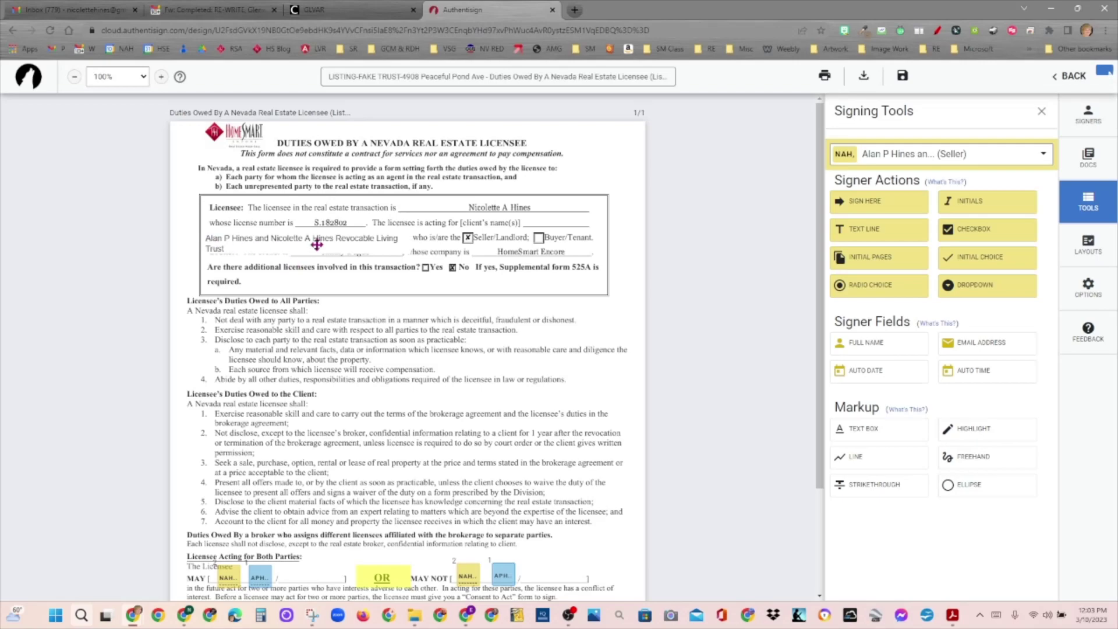
{"action": "left_click", "coordinate": [393, 241]}
{"action": "left_click", "coordinate": [393, 242]}
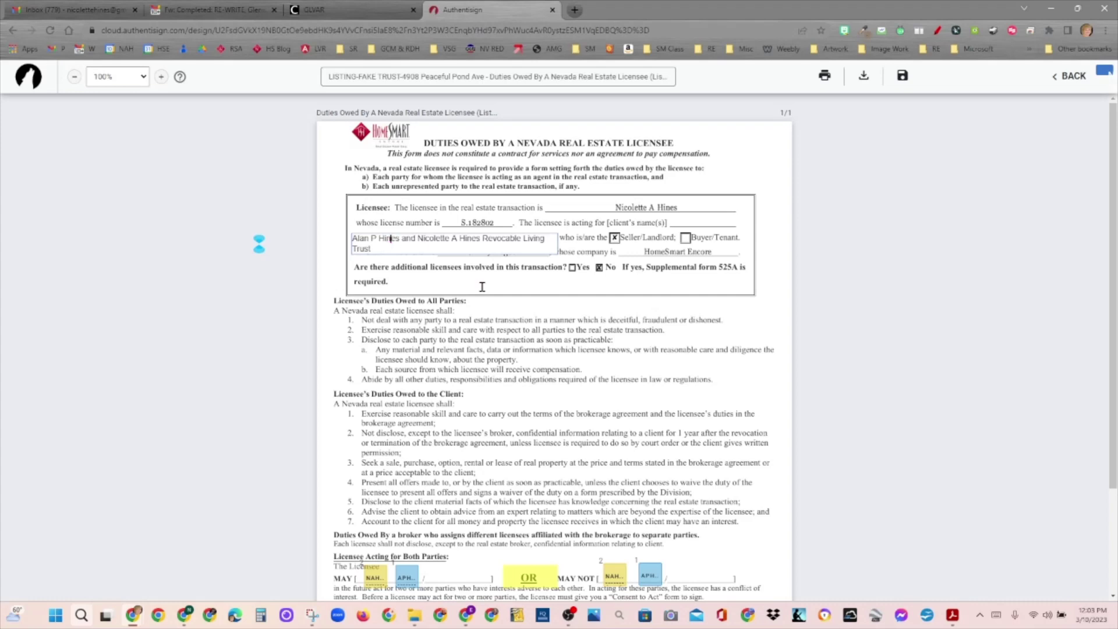
{"action": "left_click", "coordinate": [482, 286]}
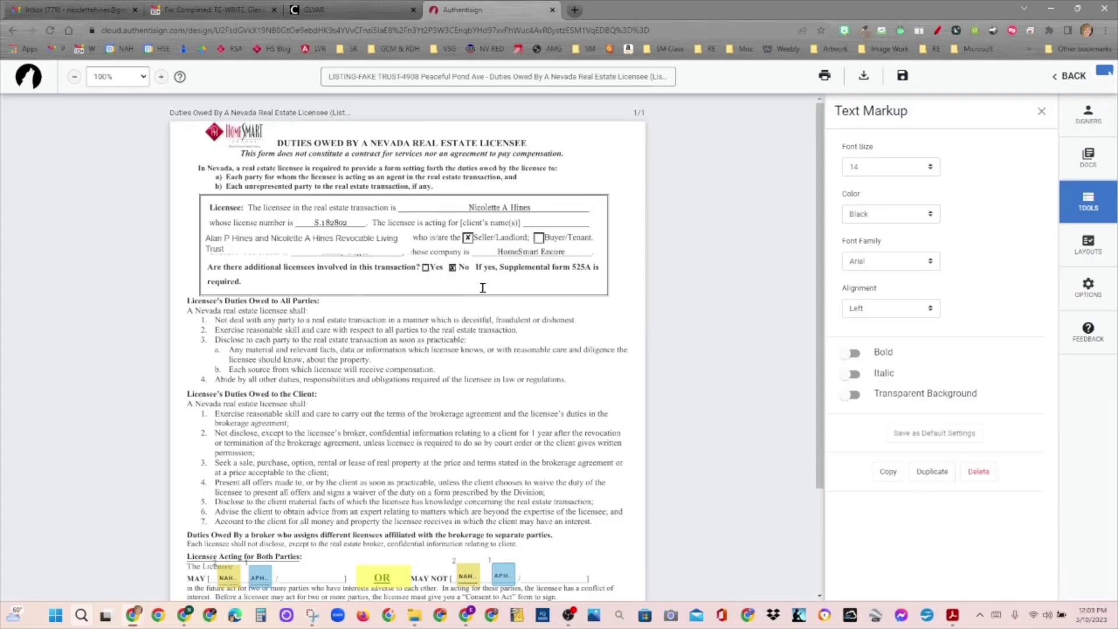
{"action": "left_click", "coordinate": [393, 253]}
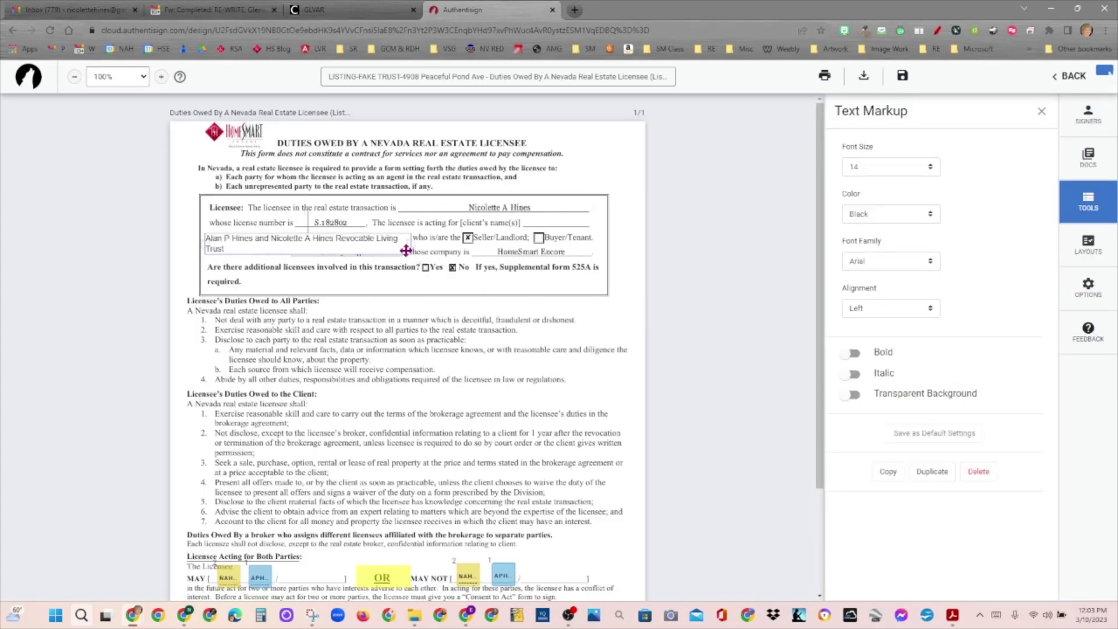
{"action": "left_click", "coordinate": [931, 169]}
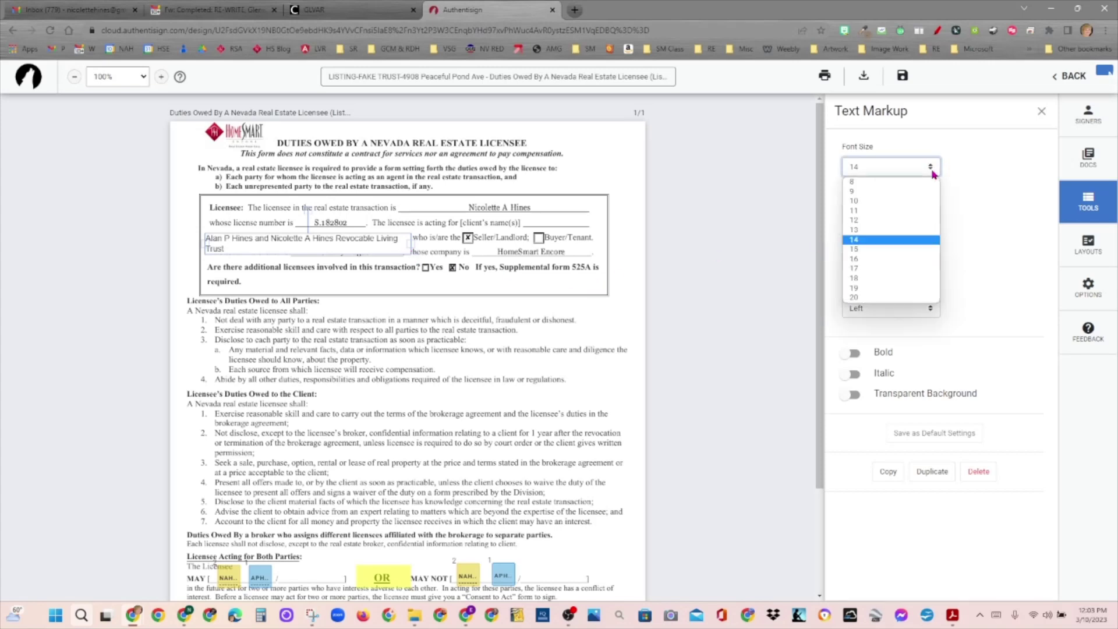
{"action": "left_click", "coordinate": [871, 230]}
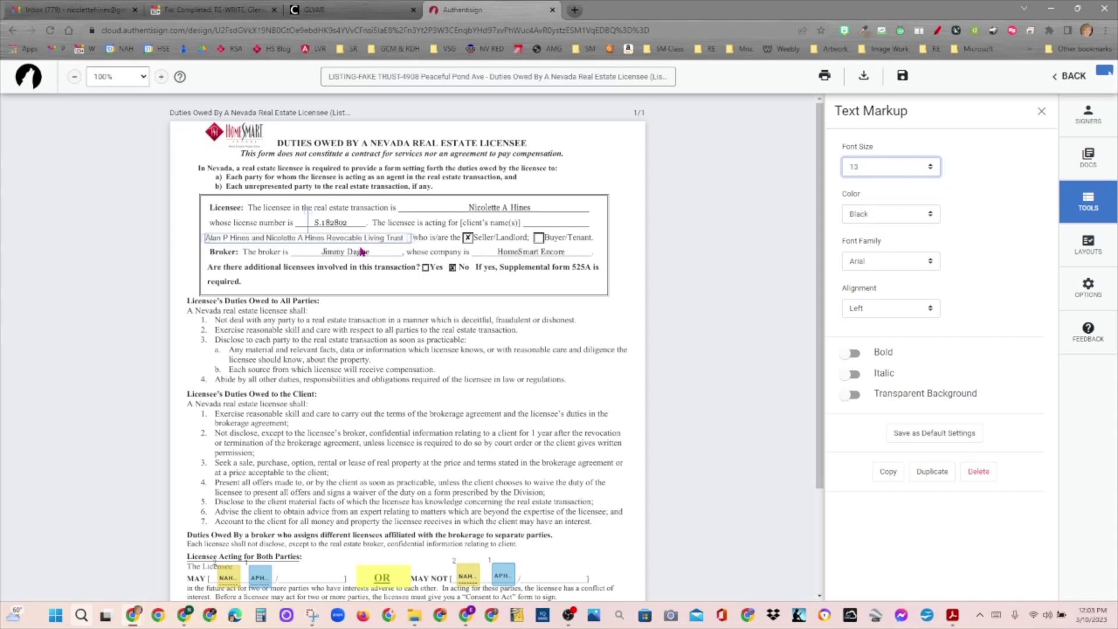
{"action": "left_click_drag", "start_coordinate": [383, 242], "coordinate": [384, 241]}
{"action": "right_click", "coordinate": [383, 242]}
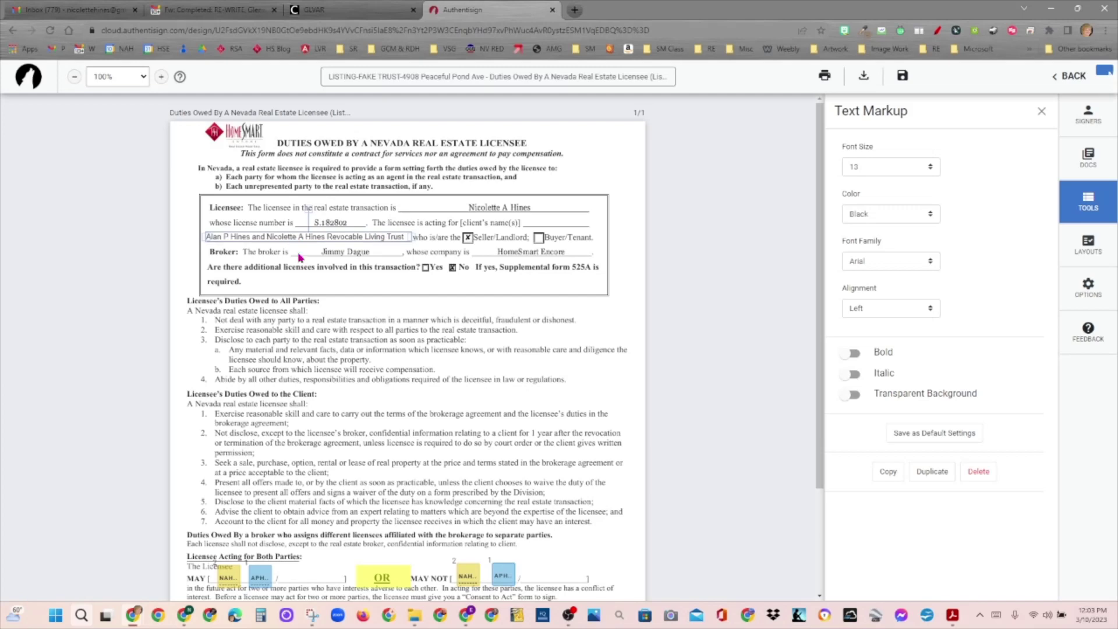
{"action": "left_click", "coordinate": [412, 281]}
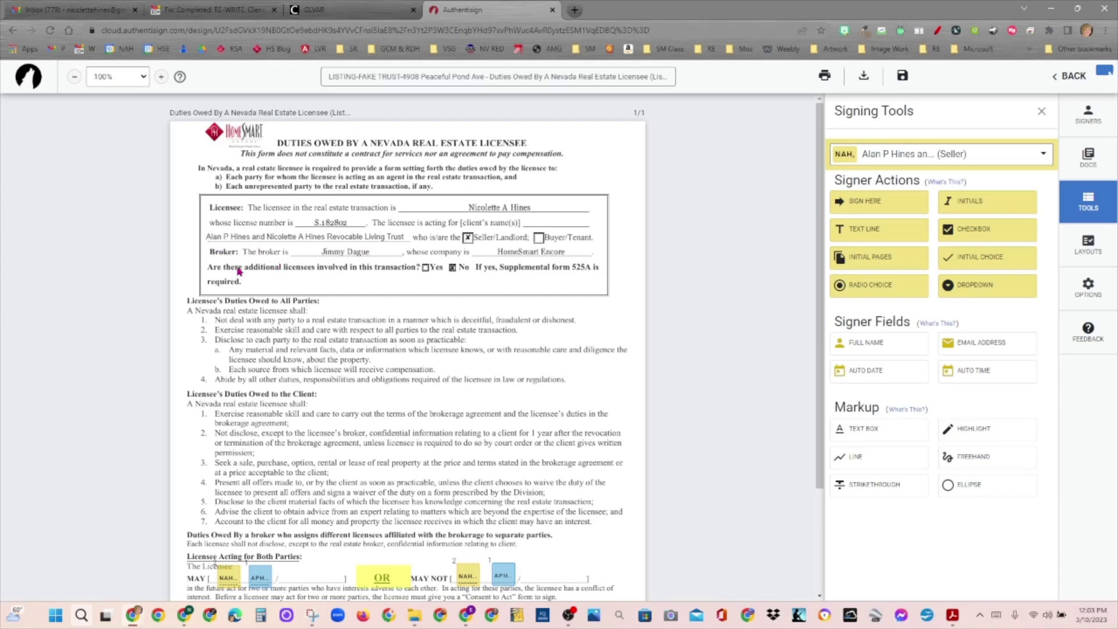
Step: Zoom the page to 150% and narrow the trust-name box from its left edge, nudging it up
{"action": "left_click", "coordinate": [144, 77]}
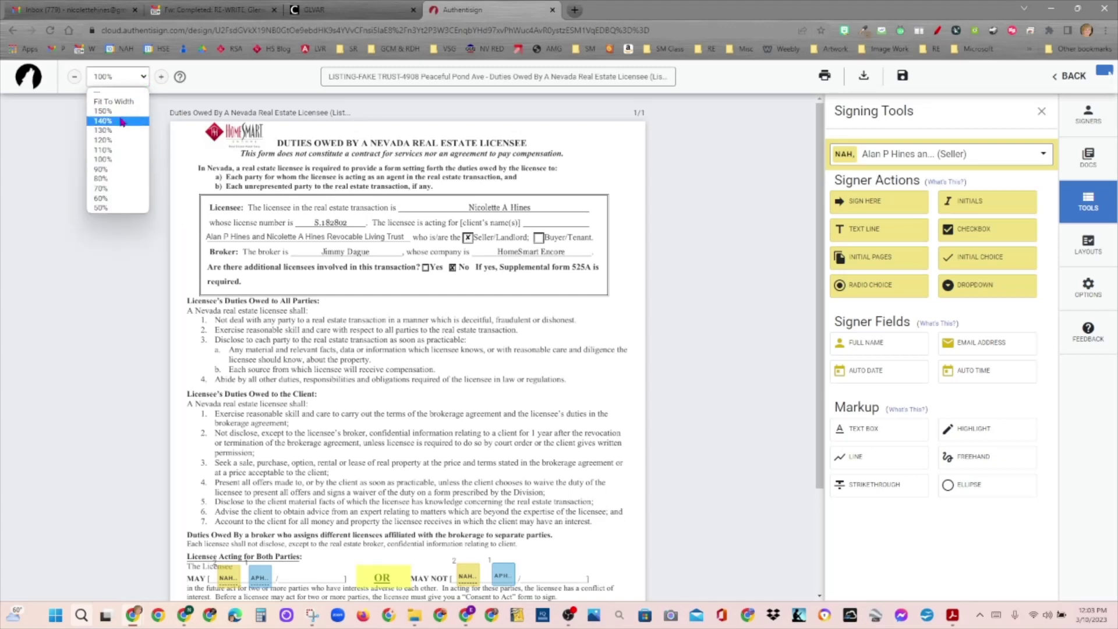
{"action": "left_click", "coordinate": [121, 110]}
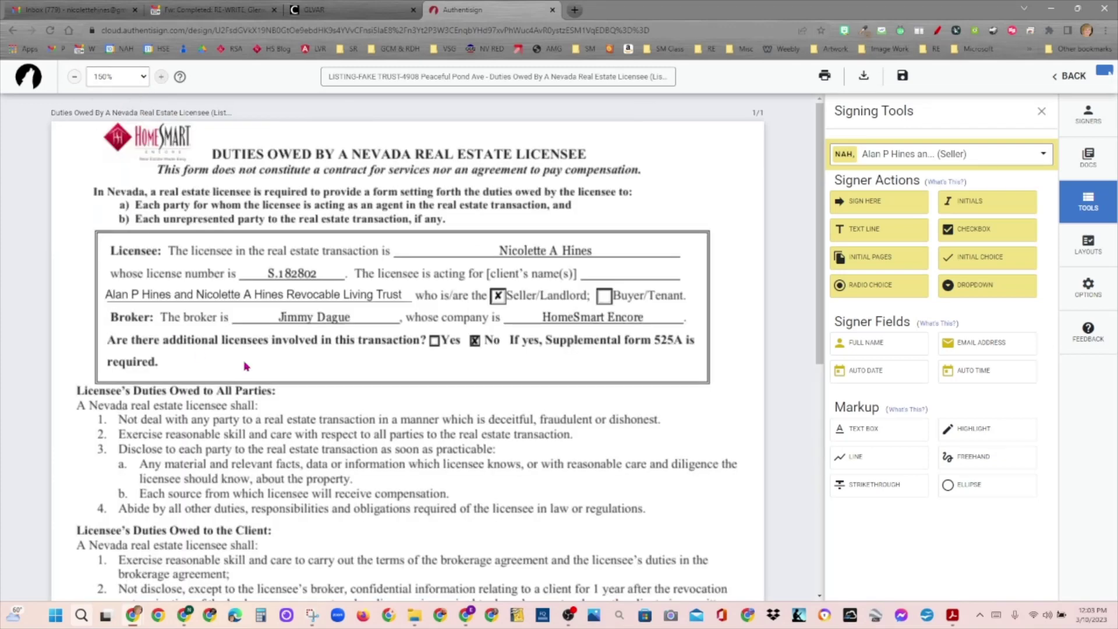
{"action": "double_click", "coordinate": [270, 297]}
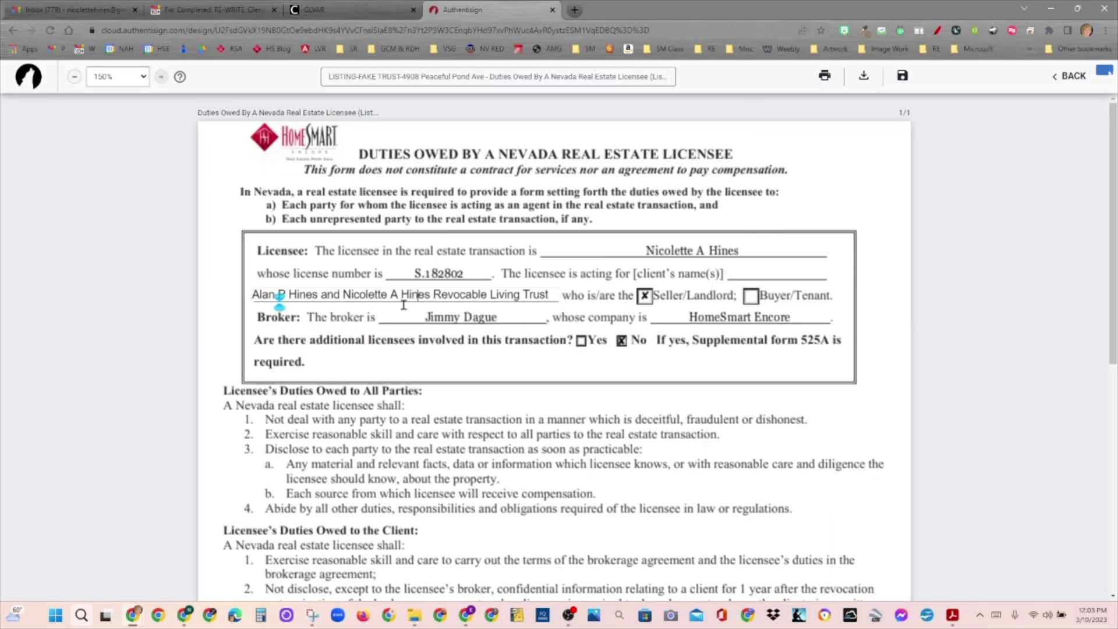
{"action": "left_click", "coordinate": [518, 319]}
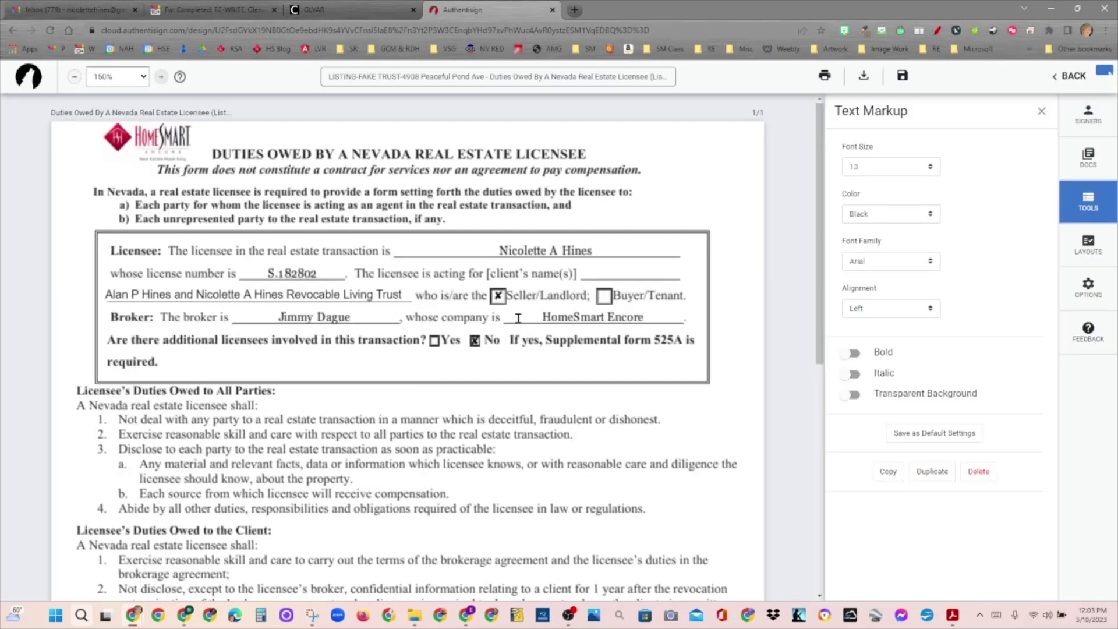
{"action": "left_click", "coordinate": [409, 290]}
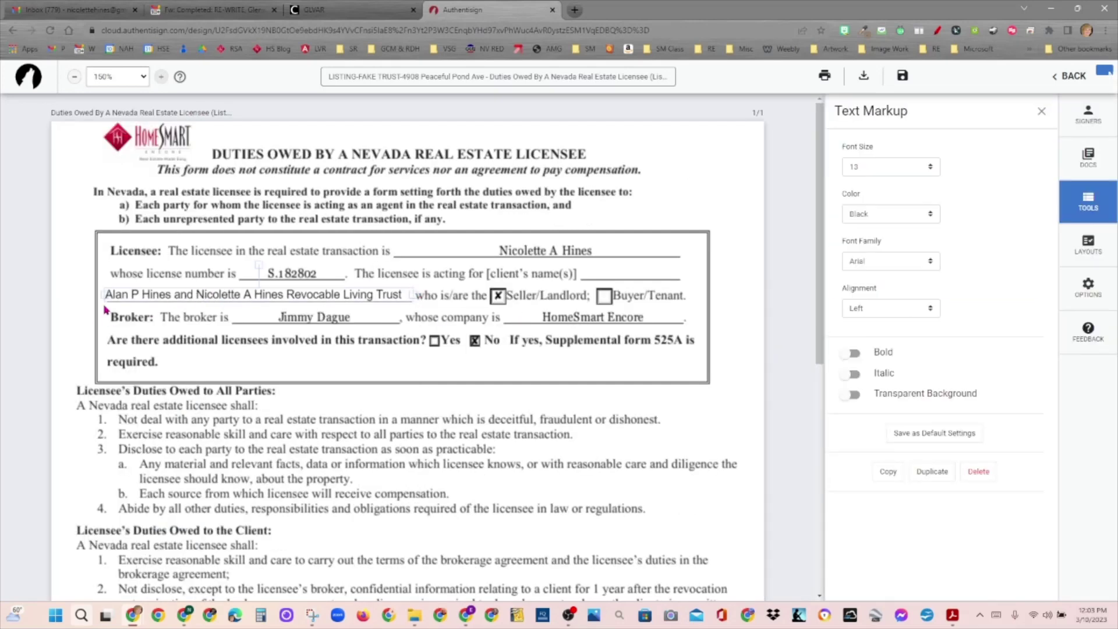
{"action": "left_click_drag", "start_coordinate": [103, 294], "coordinate": [108, 297]}
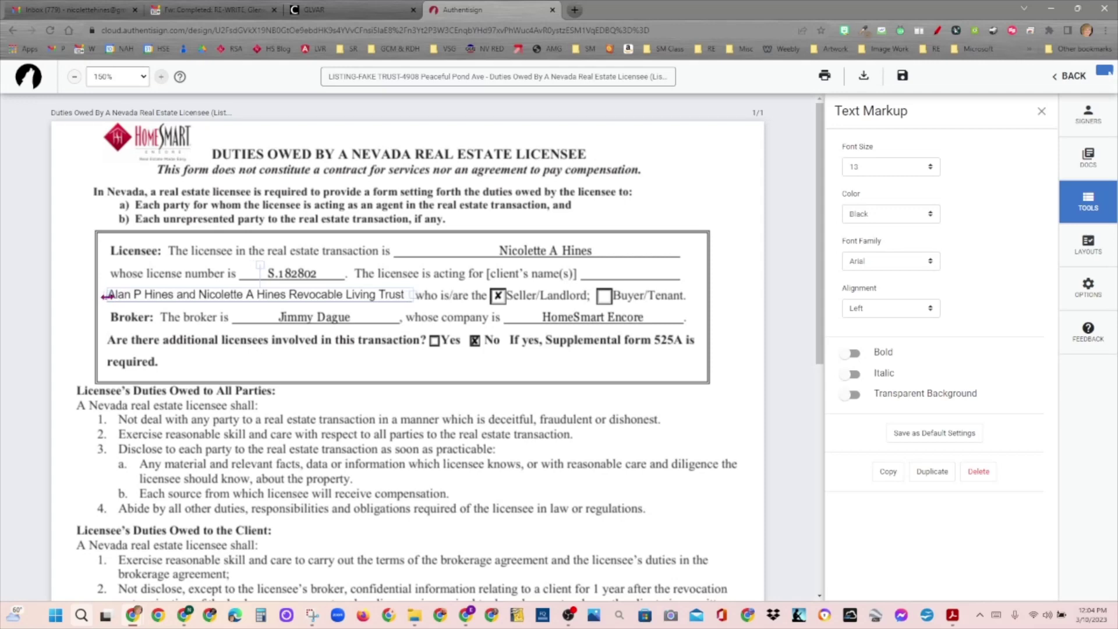
{"action": "left_click_drag", "start_coordinate": [202, 291], "coordinate": [201, 289]}
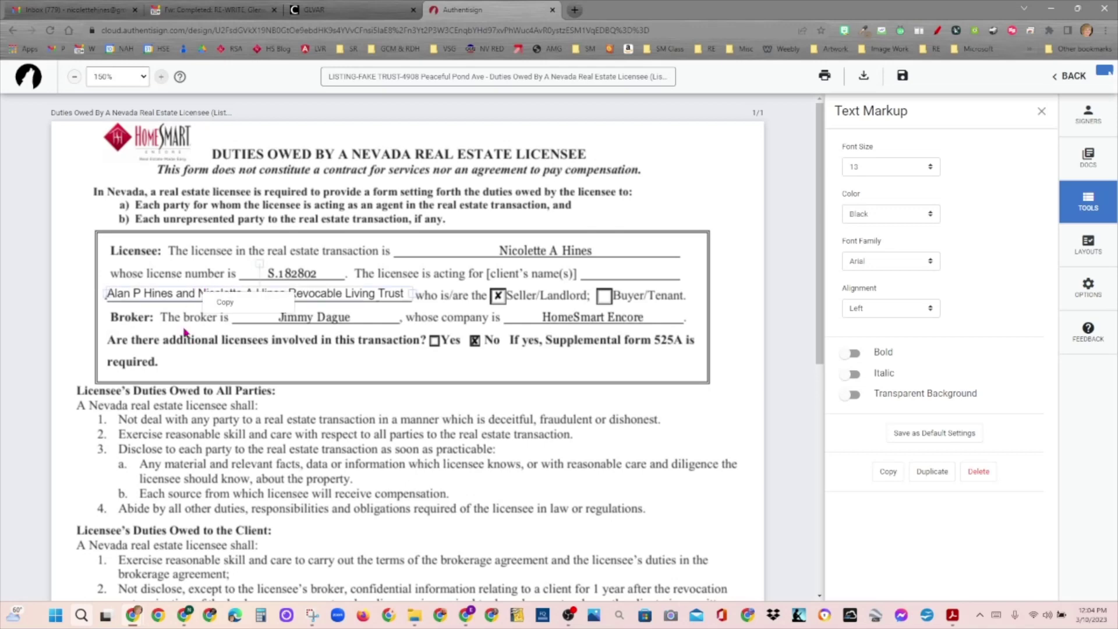
{"action": "left_click", "coordinate": [365, 395]}
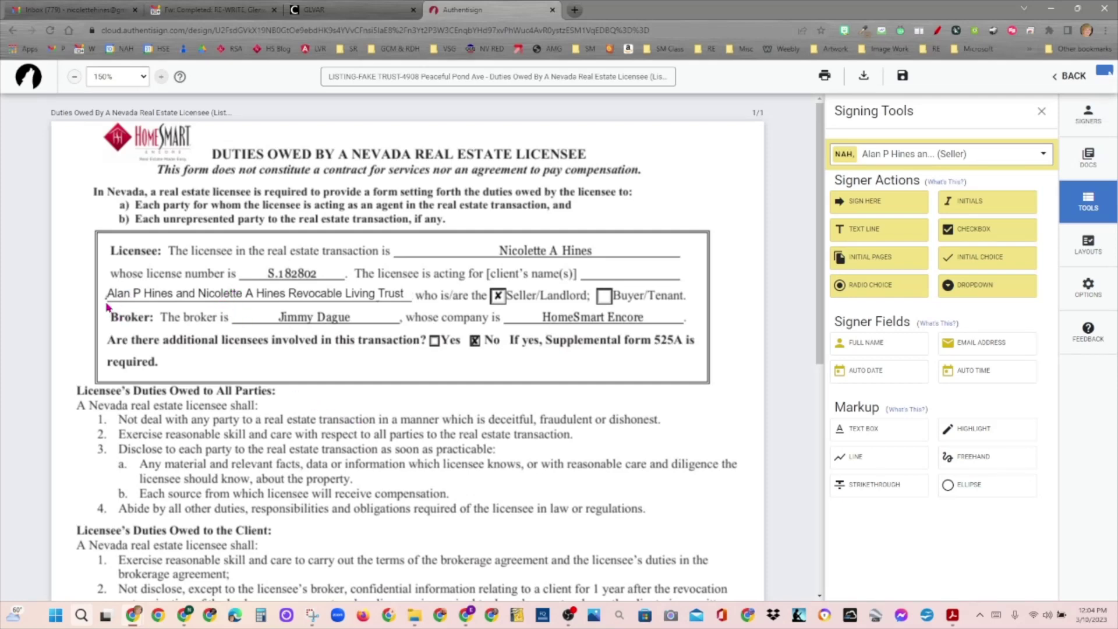
Step: Nudge the trust-name text slightly left to sit within the client-name blank
{"action": "key", "text": "ctrl"}
{"action": "key", "text": "ctrl"}
{"action": "left_click_drag", "start_coordinate": [111, 296], "coordinate": [109, 296]}
{"action": "right_click", "coordinate": [110, 295]}
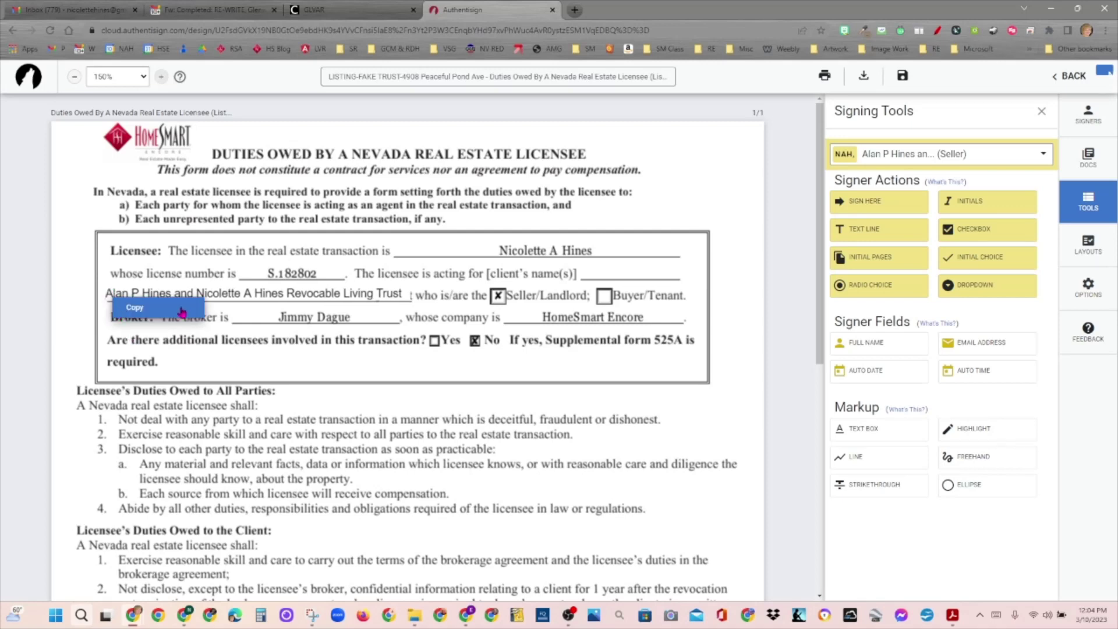
{"action": "left_click", "coordinate": [406, 297]}
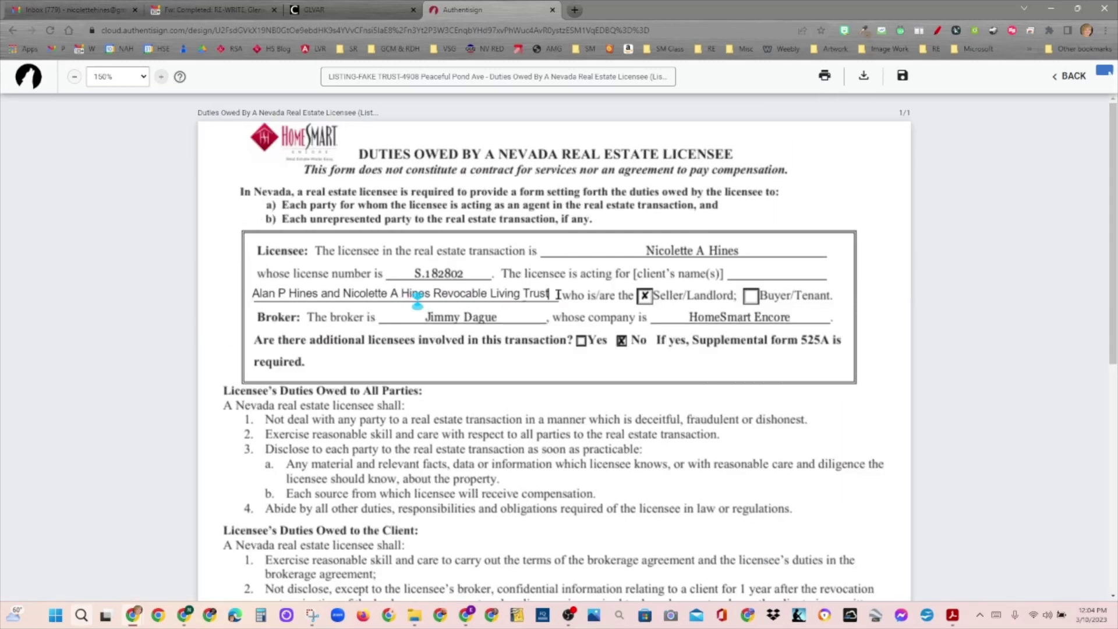
{"action": "left_click", "coordinate": [558, 296]}
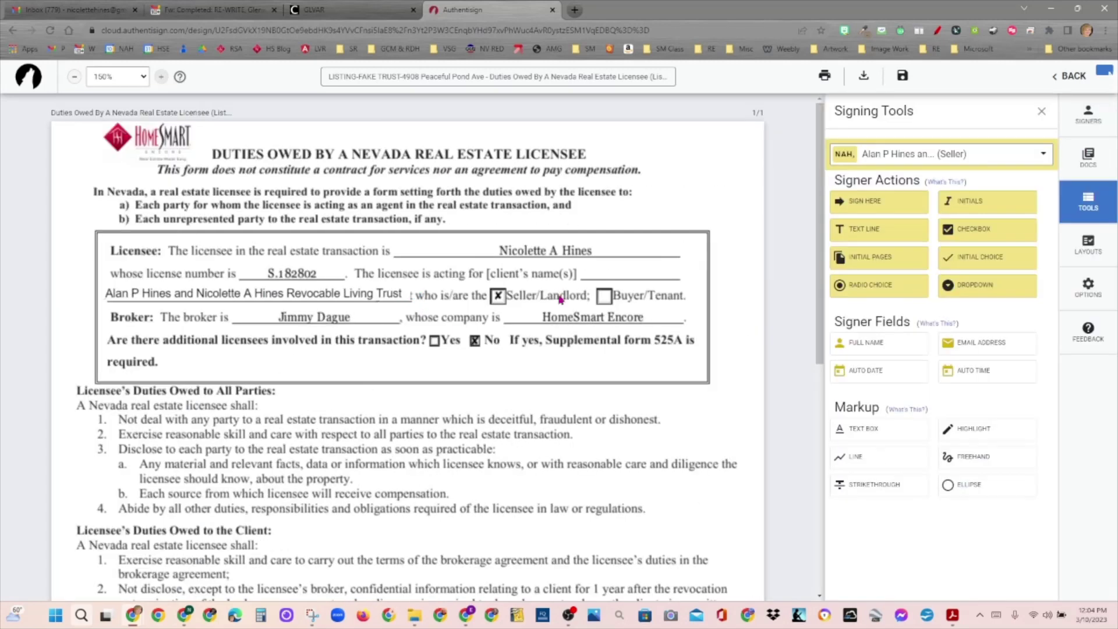
{"action": "left_click", "coordinate": [410, 297]}
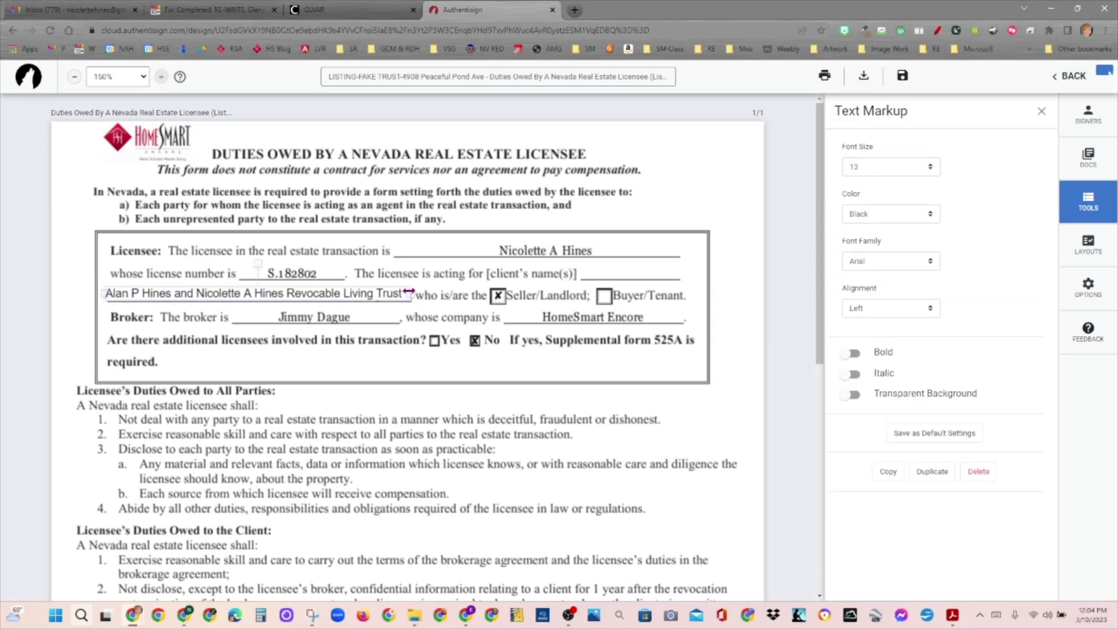
{"action": "right_click", "coordinate": [412, 292]}
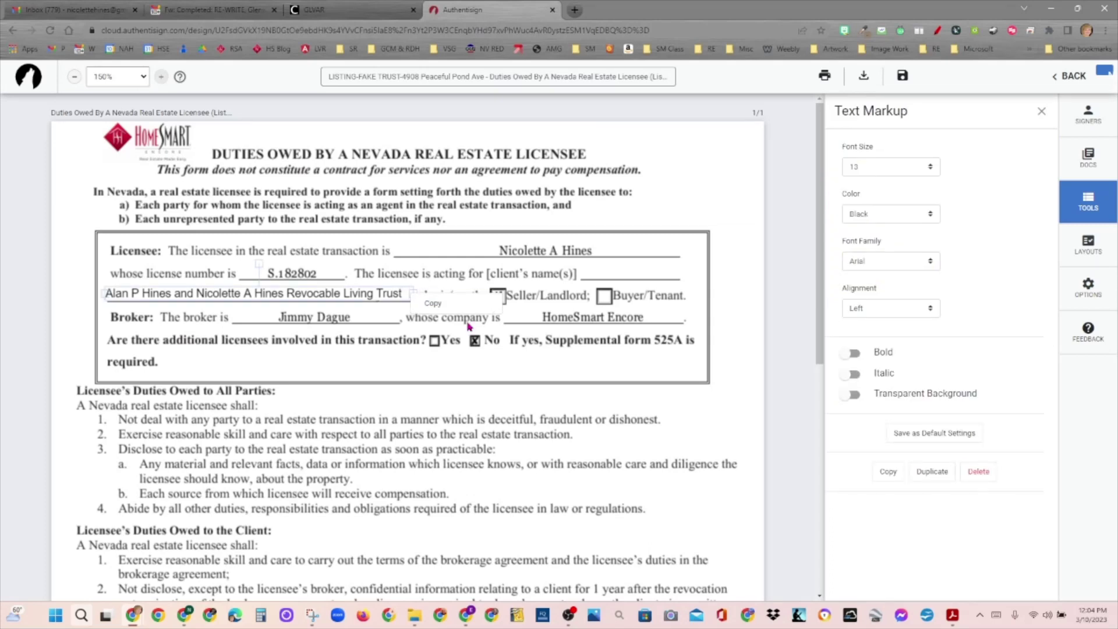
{"action": "left_click", "coordinate": [396, 371]}
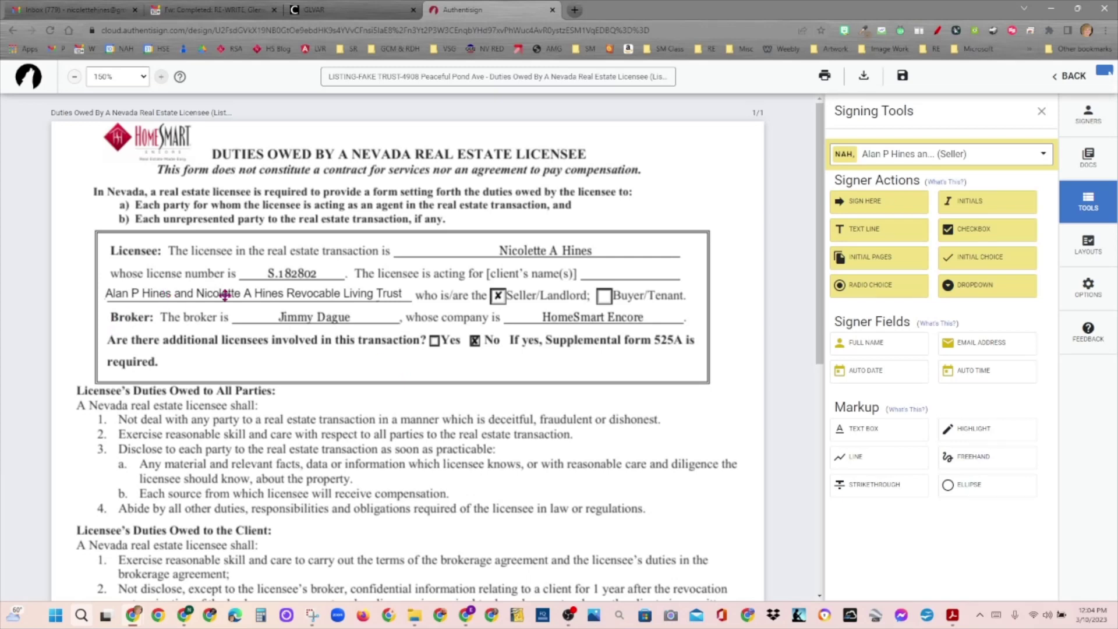
Step: Zoom to 100% and scroll to check both sellers' sign-here, date and time fields
{"action": "left_click", "coordinate": [142, 79]}
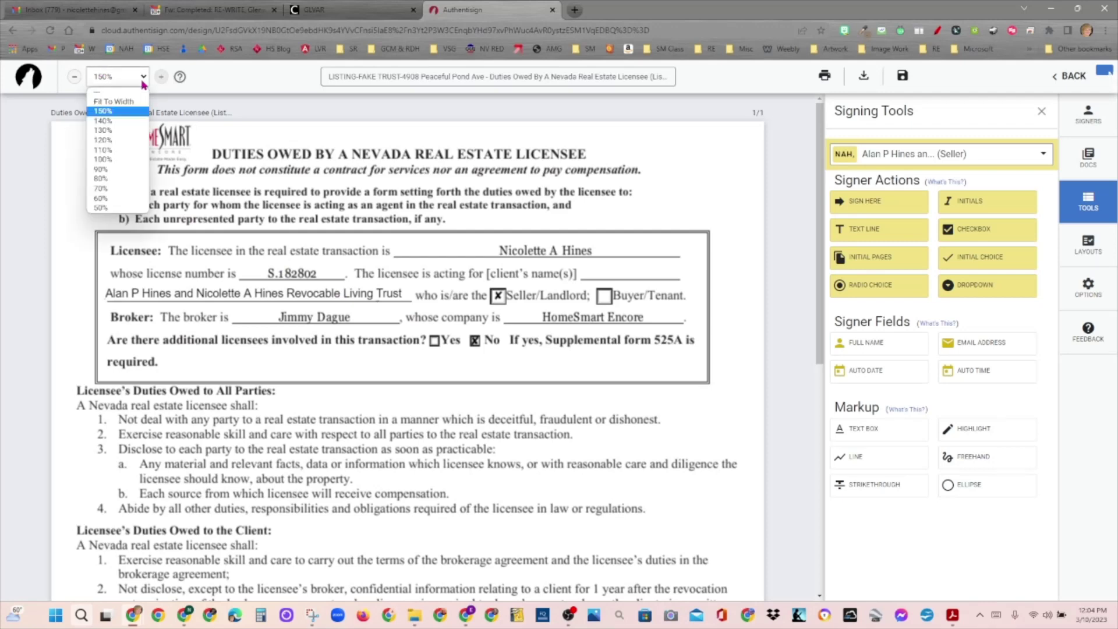
{"action": "left_click", "coordinate": [123, 160]}
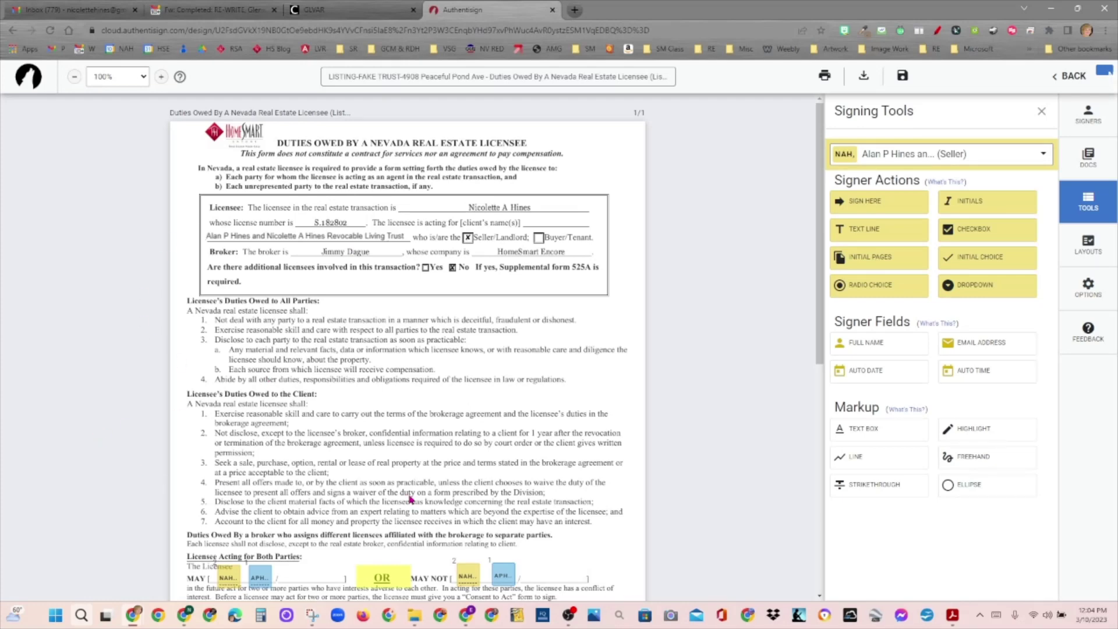
{"action": "left_click_drag", "start_coordinate": [824, 169], "coordinate": [825, 262]}
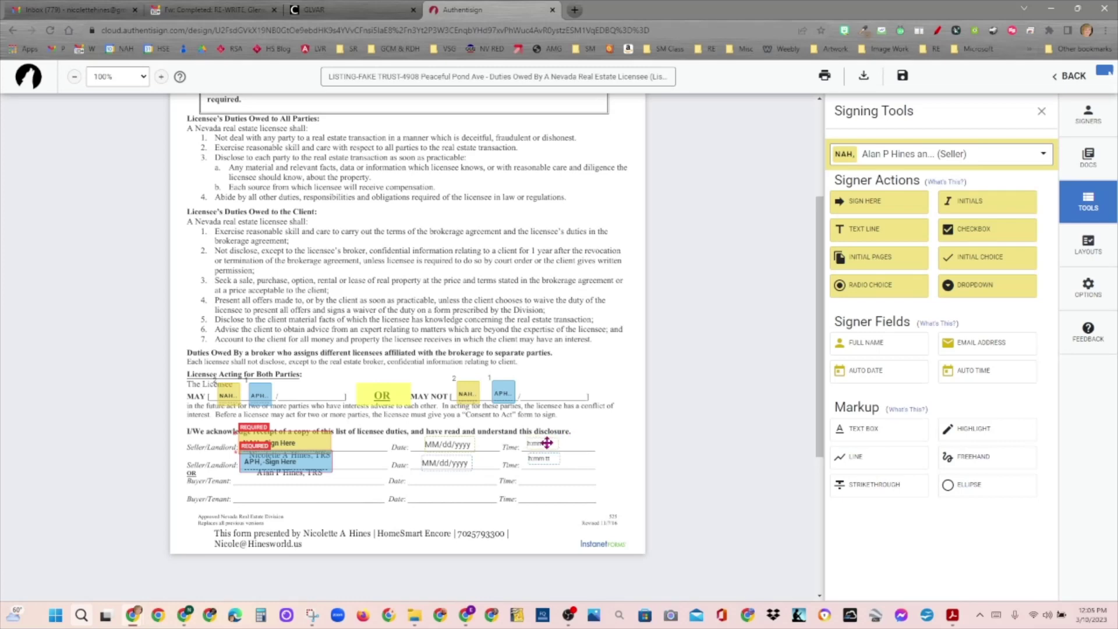
{"action": "left_click_drag", "start_coordinate": [820, 346], "coordinate": [887, 170]}
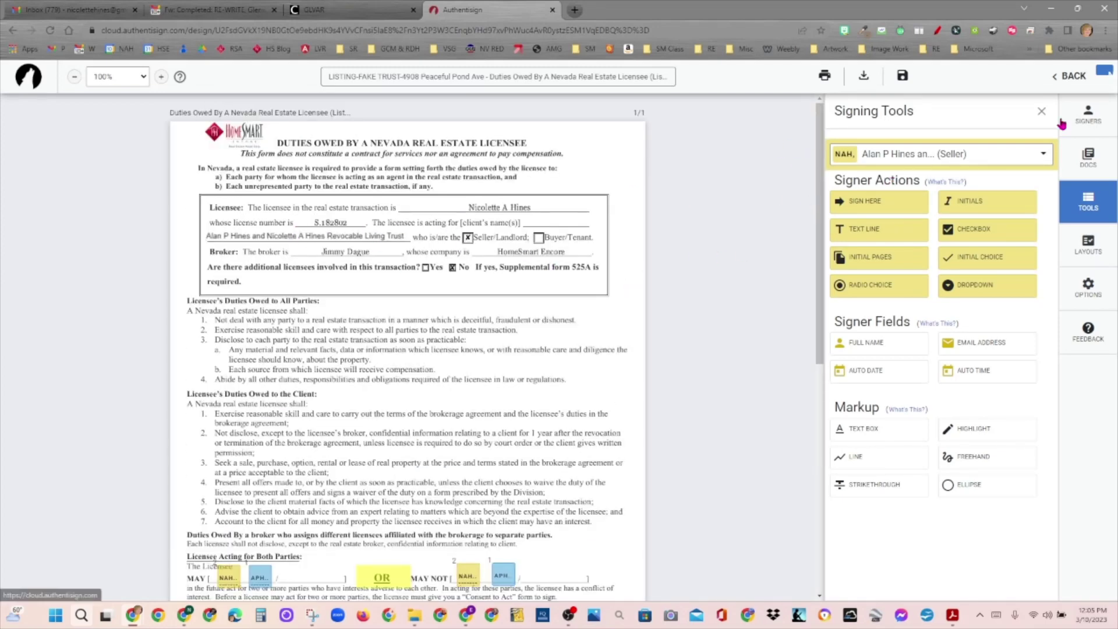
{"action": "left_click_drag", "start_coordinate": [820, 160], "coordinate": [819, 258]}
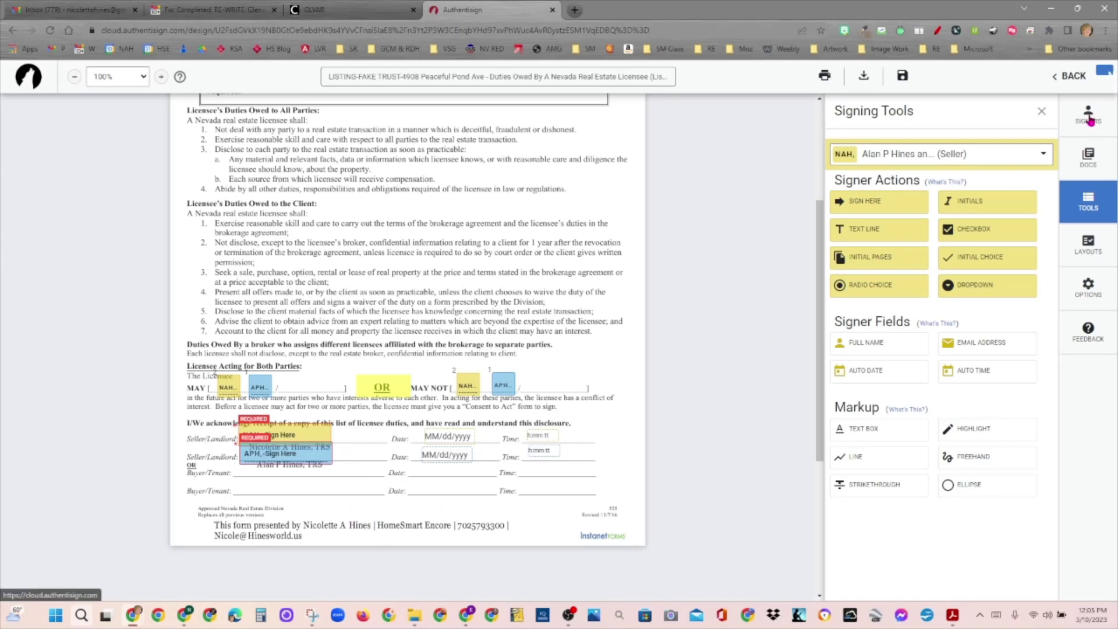
Step: From the Signers list, start sending the form and choose Customize Invites in Finalize Signing Setup
{"action": "left_click", "coordinate": [1089, 116]}
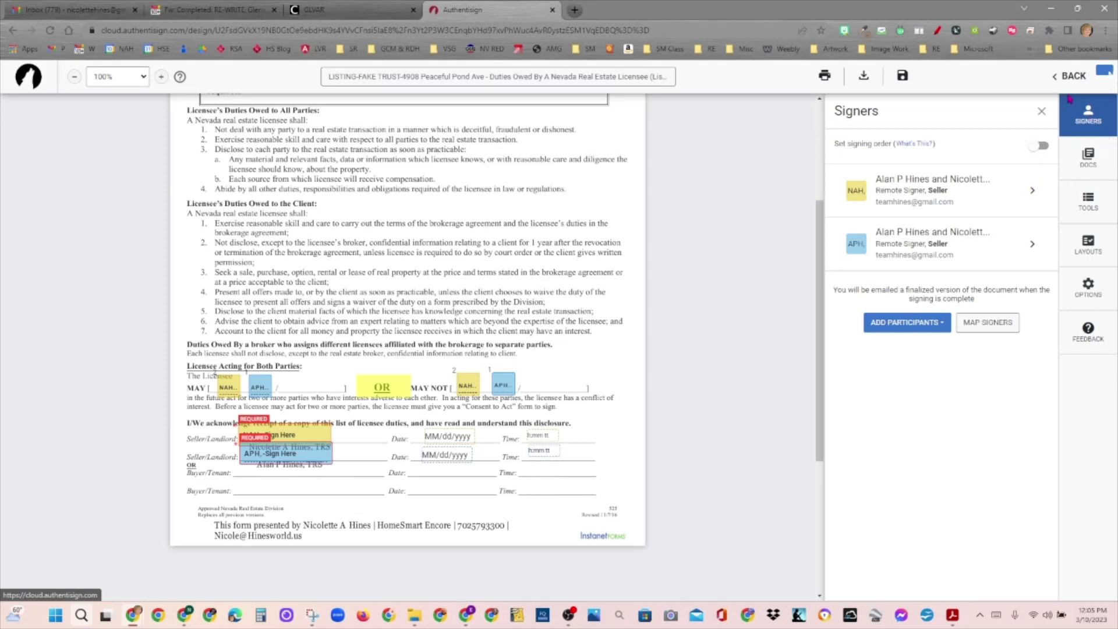
{"action": "left_click", "coordinate": [1102, 75]}
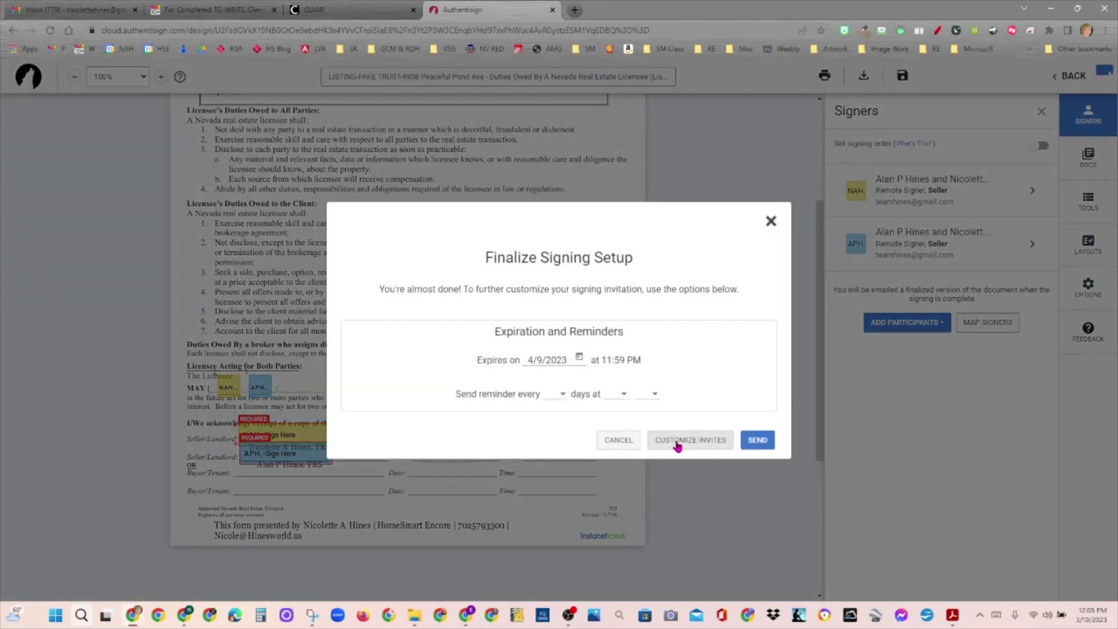
{"action": "left_click", "coordinate": [678, 446]}
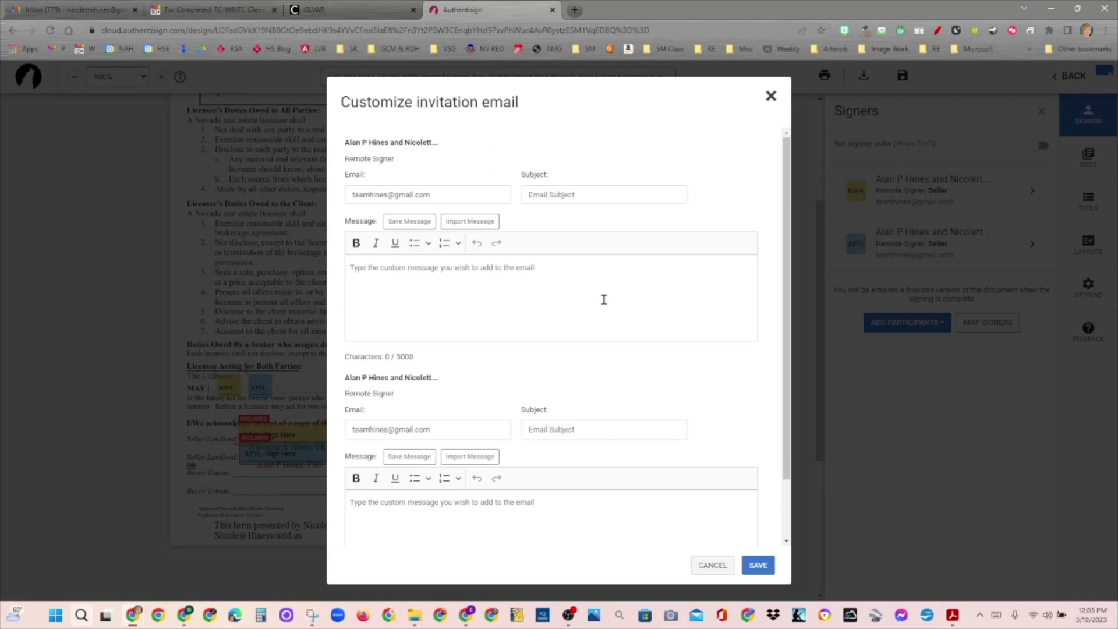
Step: Give each signer an invitation subject 'Duties Owed for' followed by that signer's first name
{"action": "left_click", "coordinate": [576, 194]}
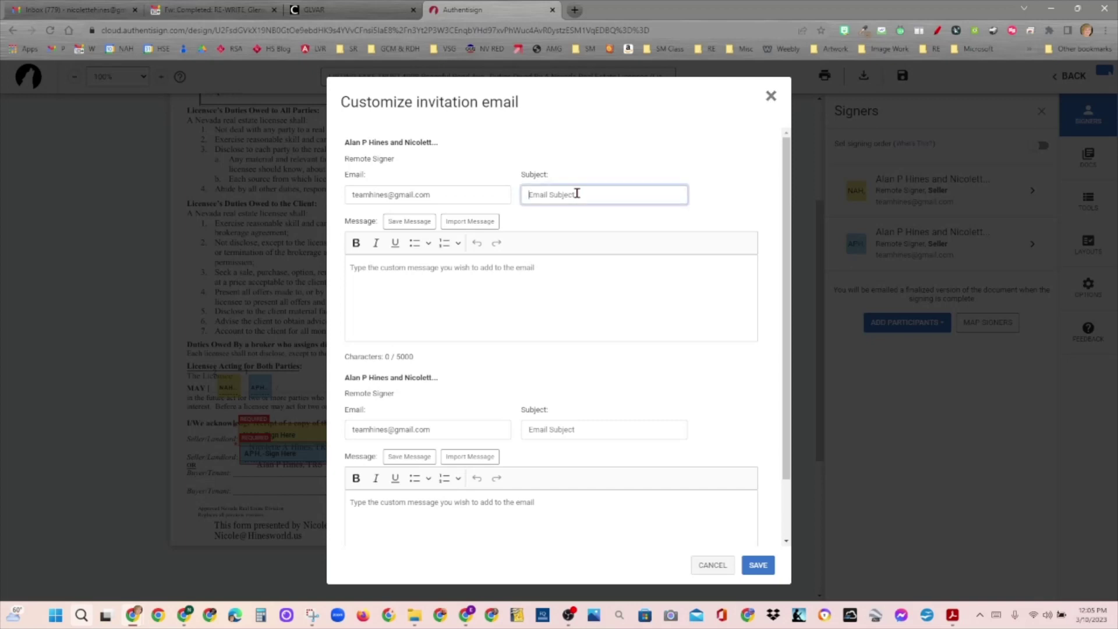
{"action": "type", "text": "Duties Owed t"}
{"action": "type", "text": "or Nicolette"}
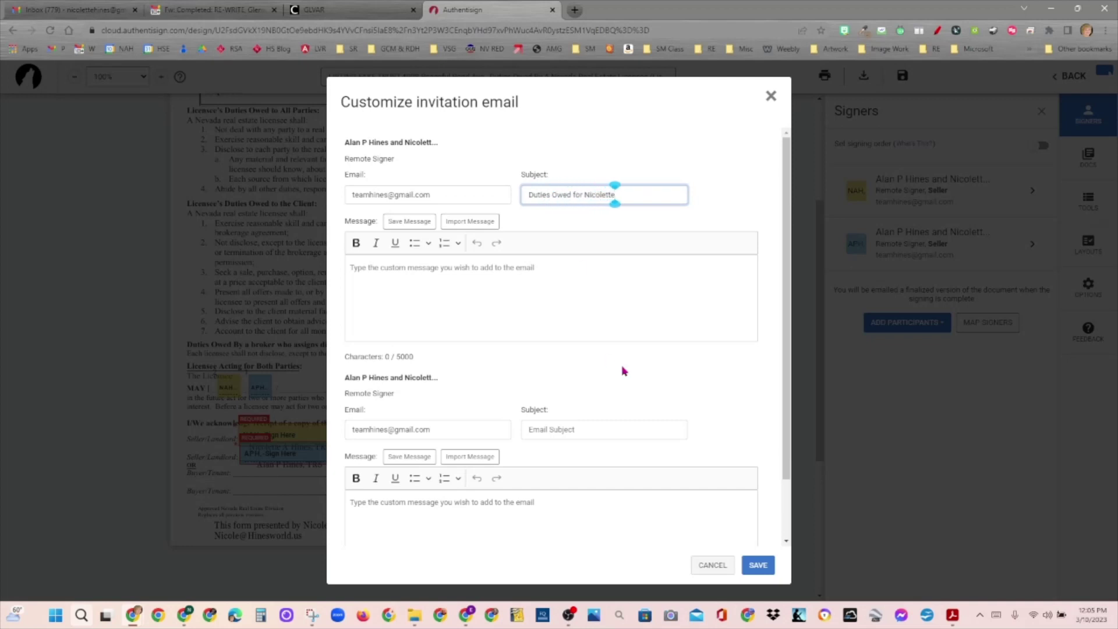
{"action": "left_click", "coordinate": [597, 426]}
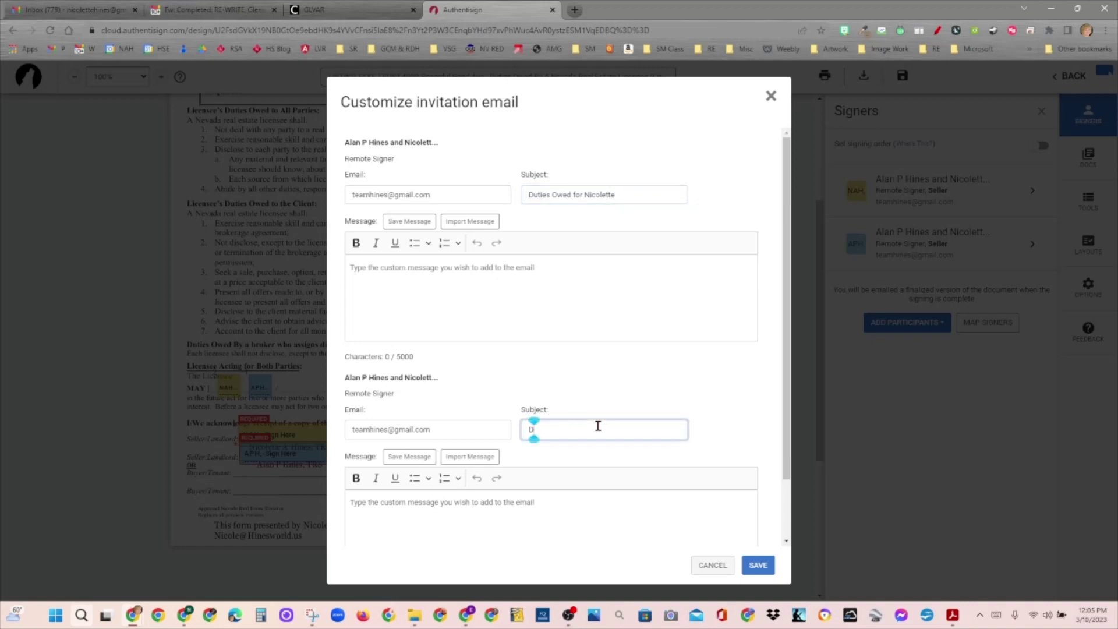
{"action": "type", "text": "Duties f"}
{"action": "type", "text": "or Alan"}
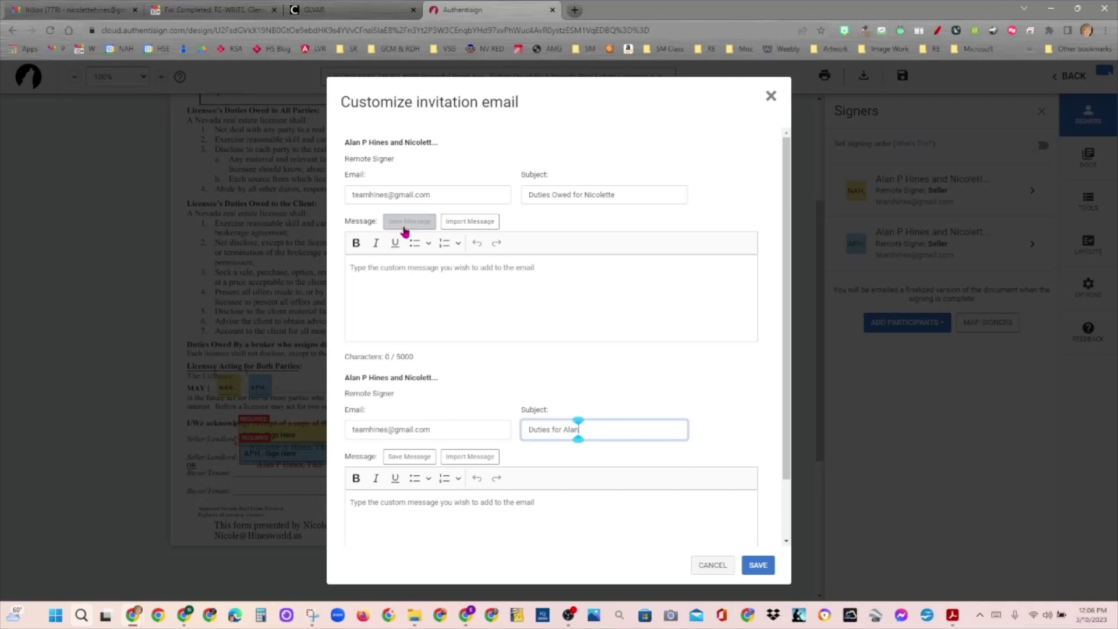
Step: Add a +first-name tag before the domain of each signer's e-mail address, then save the invitations
{"action": "left_click", "coordinate": [388, 195]}
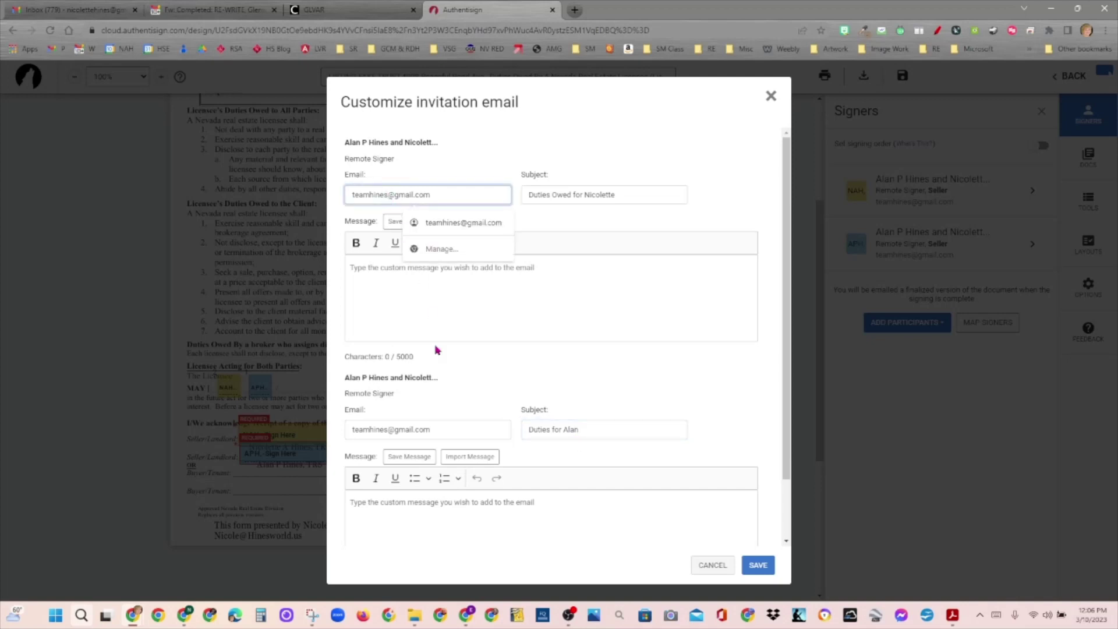
{"action": "left_click", "coordinate": [391, 194]}
{"action": "type", "text": "+Nicolett"}
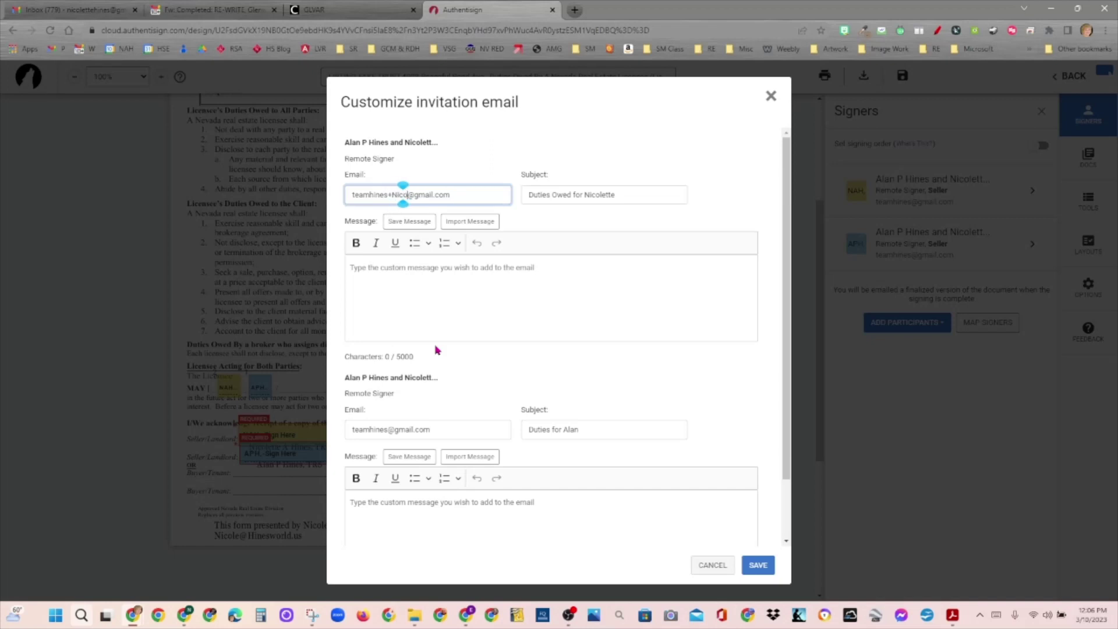
{"action": "type", "text": "e"}
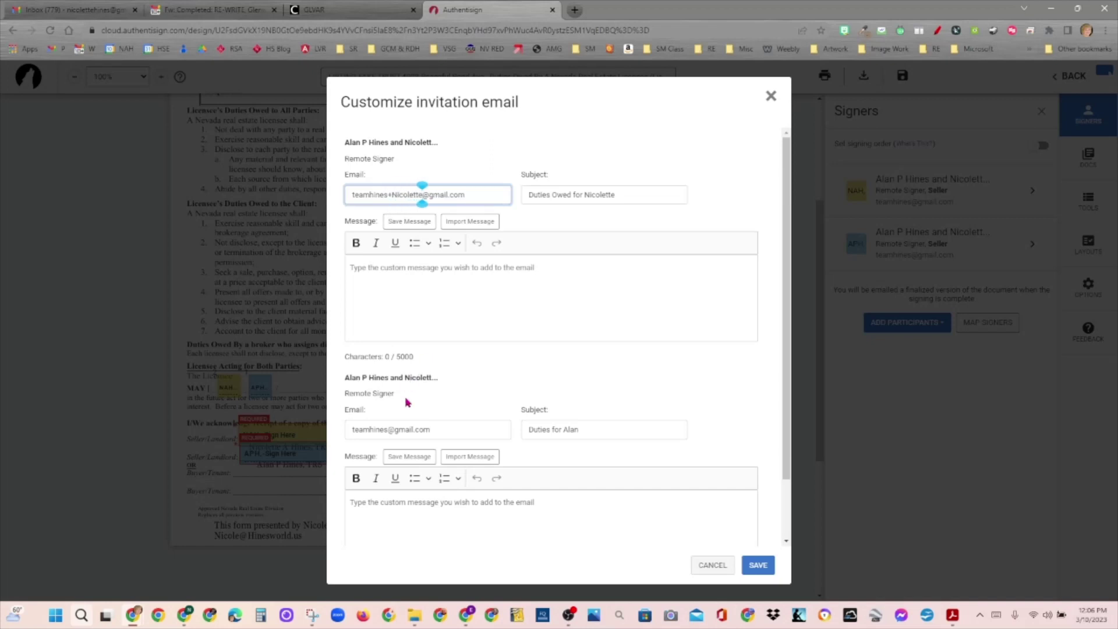
{"action": "left_click", "coordinate": [389, 431]}
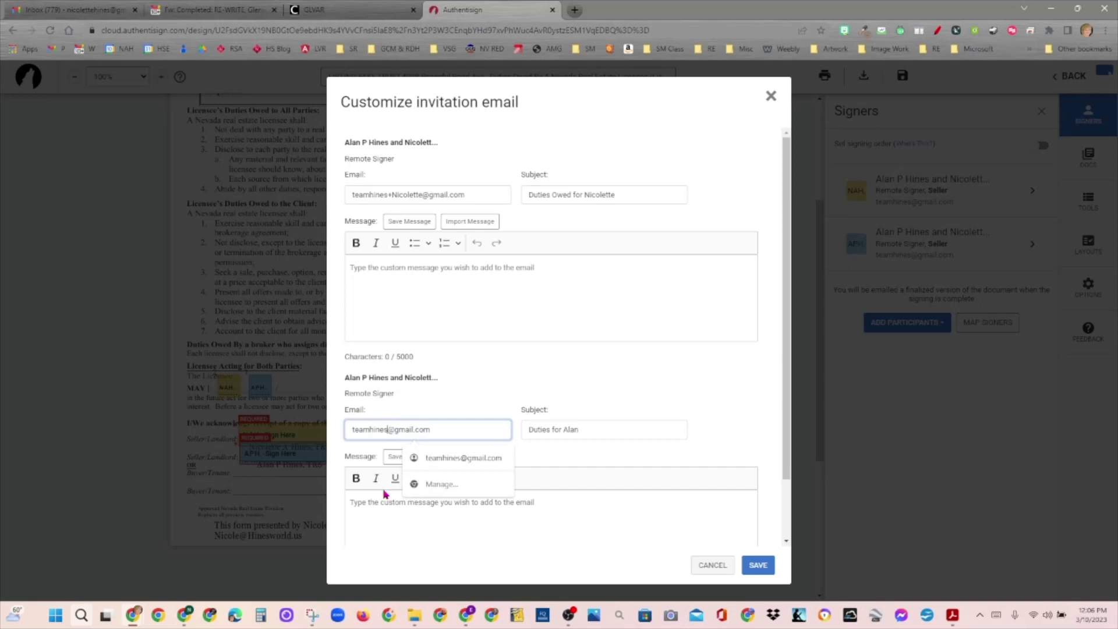
{"action": "type", "text": "+Alan"}
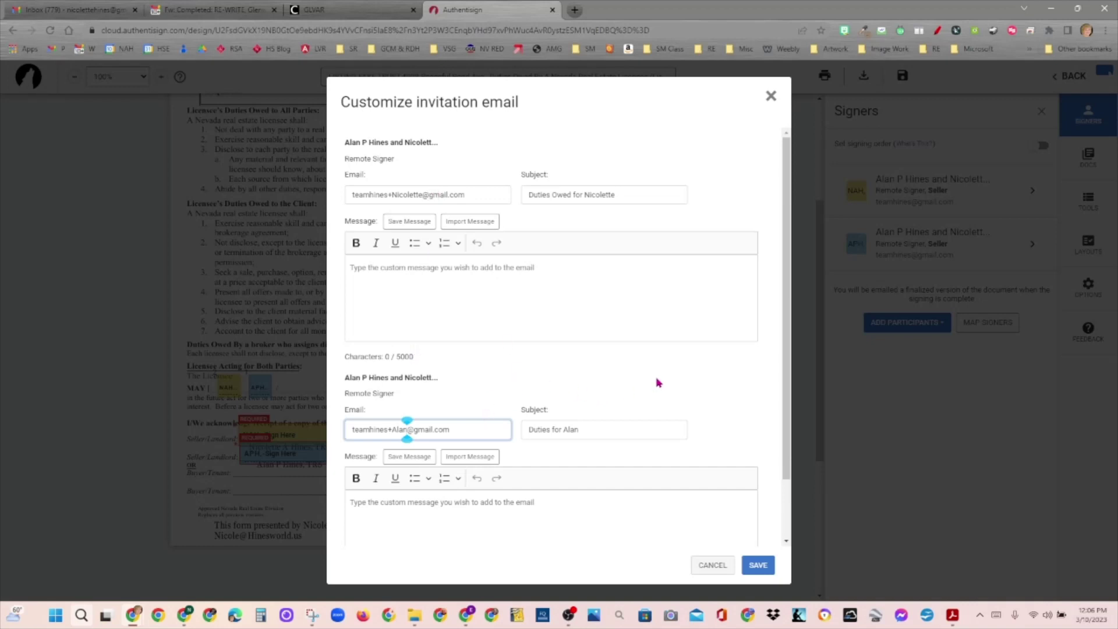
{"action": "left_click", "coordinate": [771, 570]}
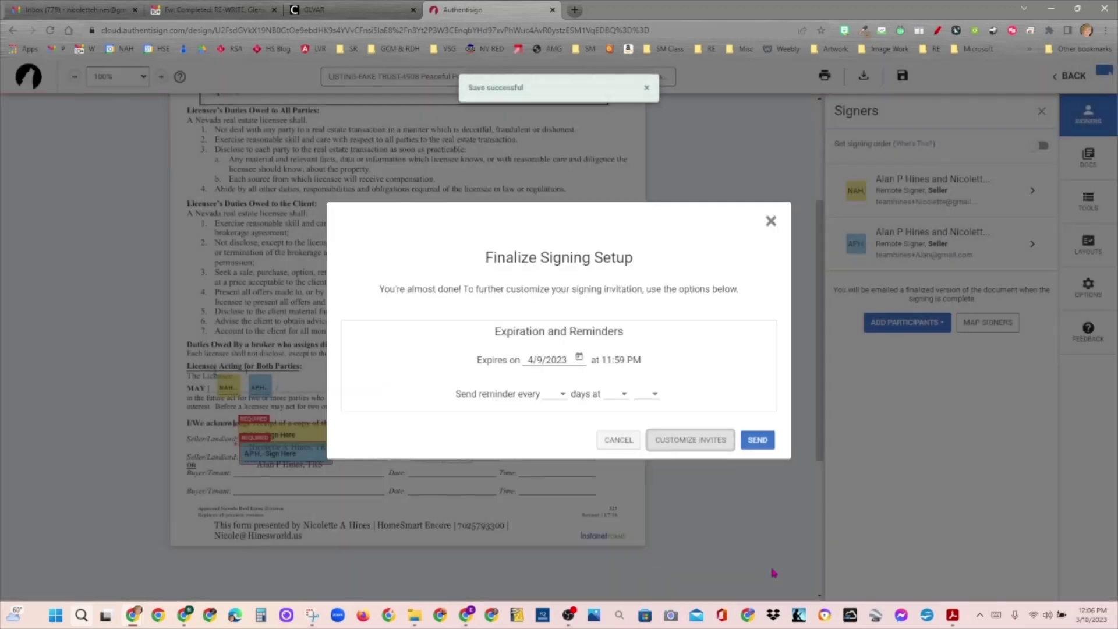
Step: Send both Duties Owed signing invitations, then switch to the Chrome window showing Gmail
{"action": "left_click", "coordinate": [760, 441]}
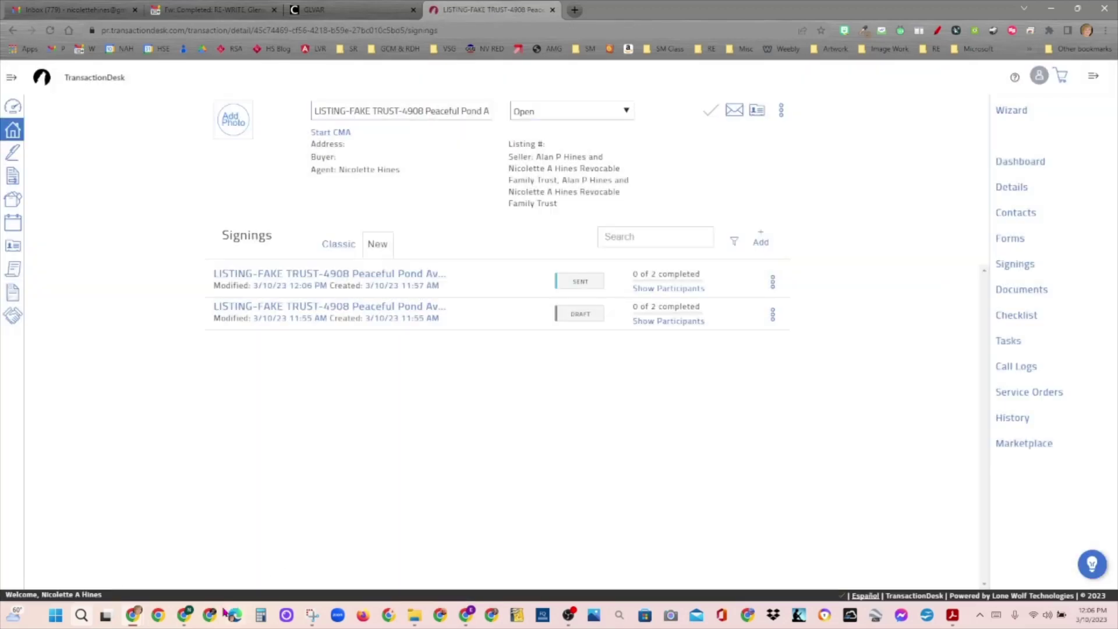
{"action": "mouse_move", "coordinate": [205, 623]}
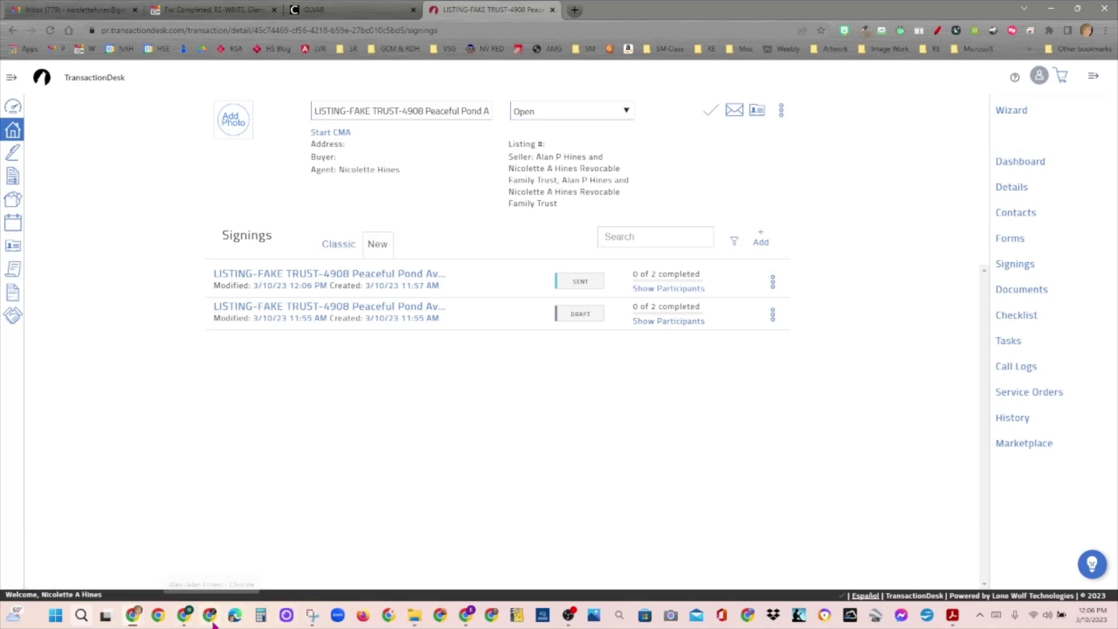
{"action": "left_click", "coordinate": [210, 619]}
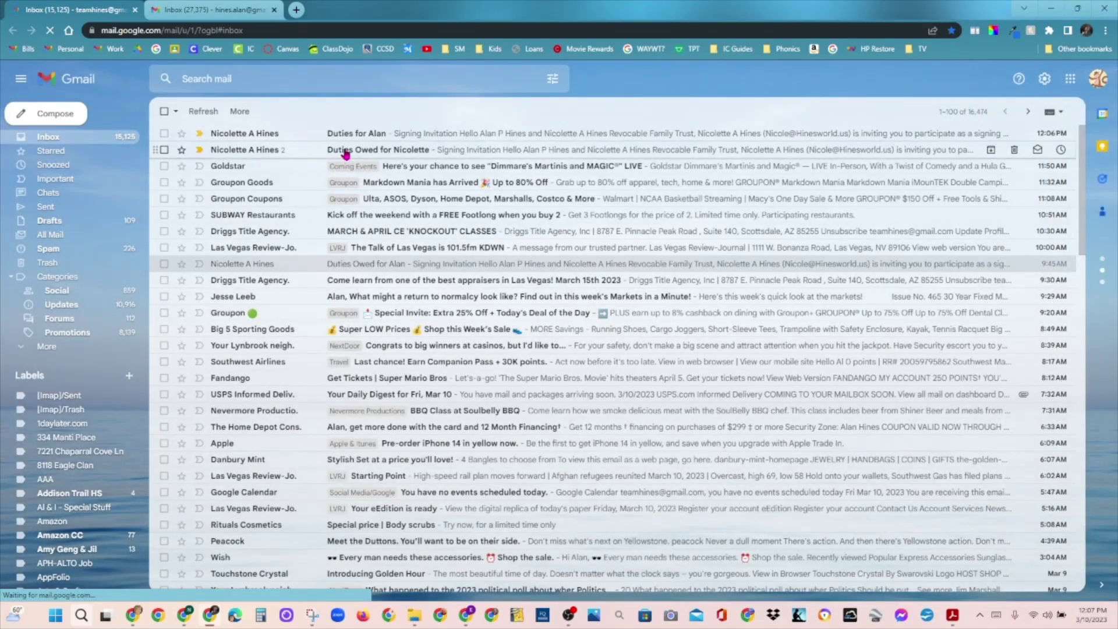
Step: Open the newest Authentisign signing invitation e-mail and view its sender and recipient details
{"action": "key", "text": "ctrl"}
{"action": "key", "text": "ctrl"}
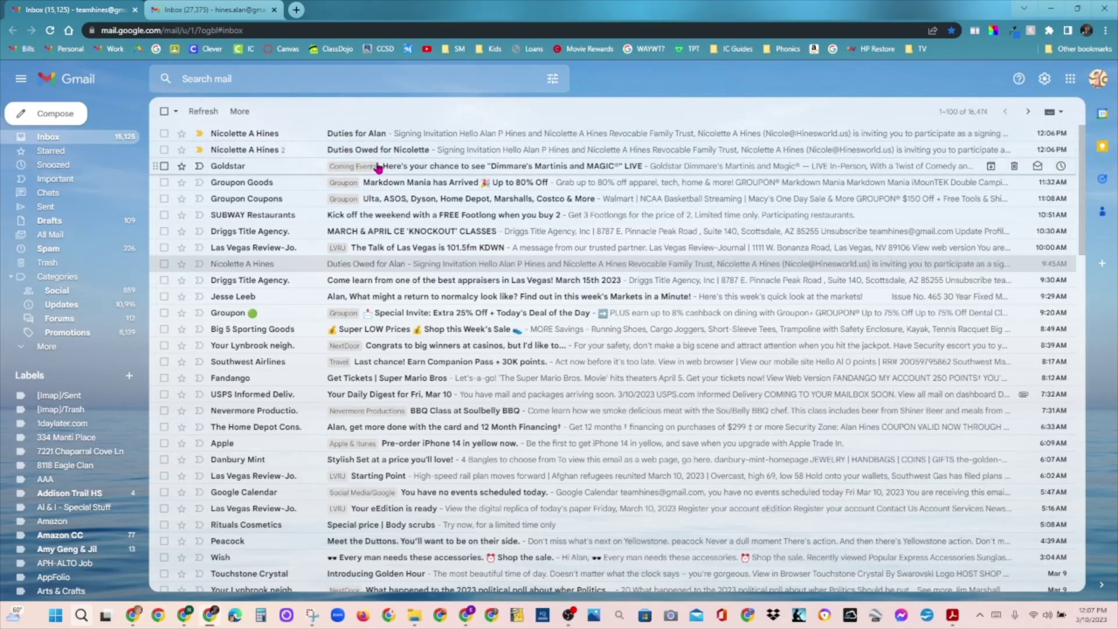
{"action": "key", "text": "ctrl"}
{"action": "key", "text": "ctrl"}
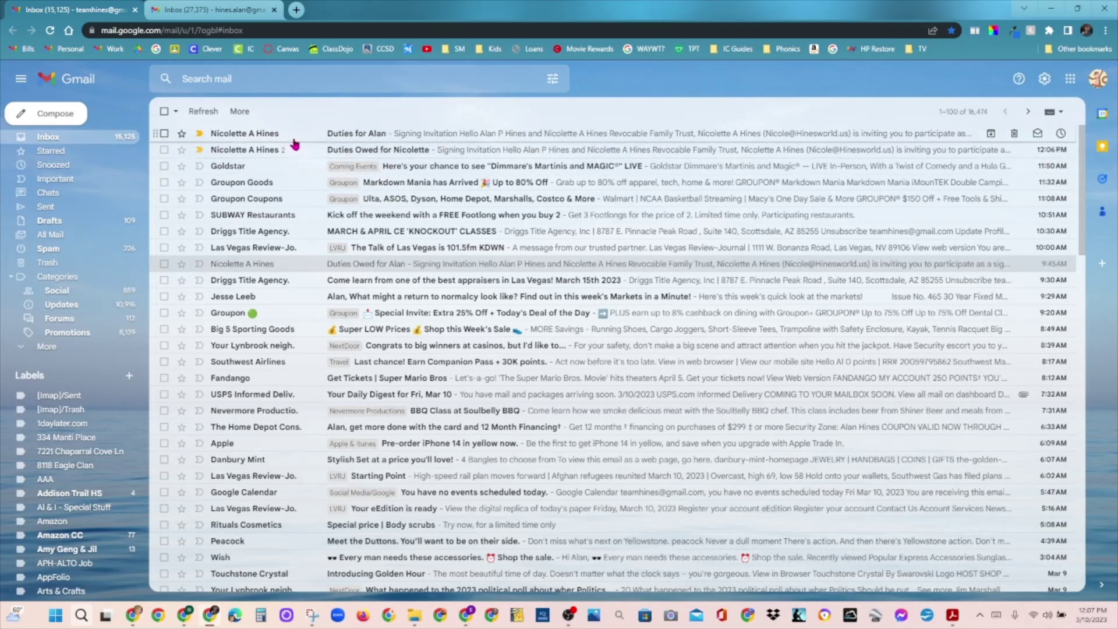
{"action": "left_click", "coordinate": [295, 143]}
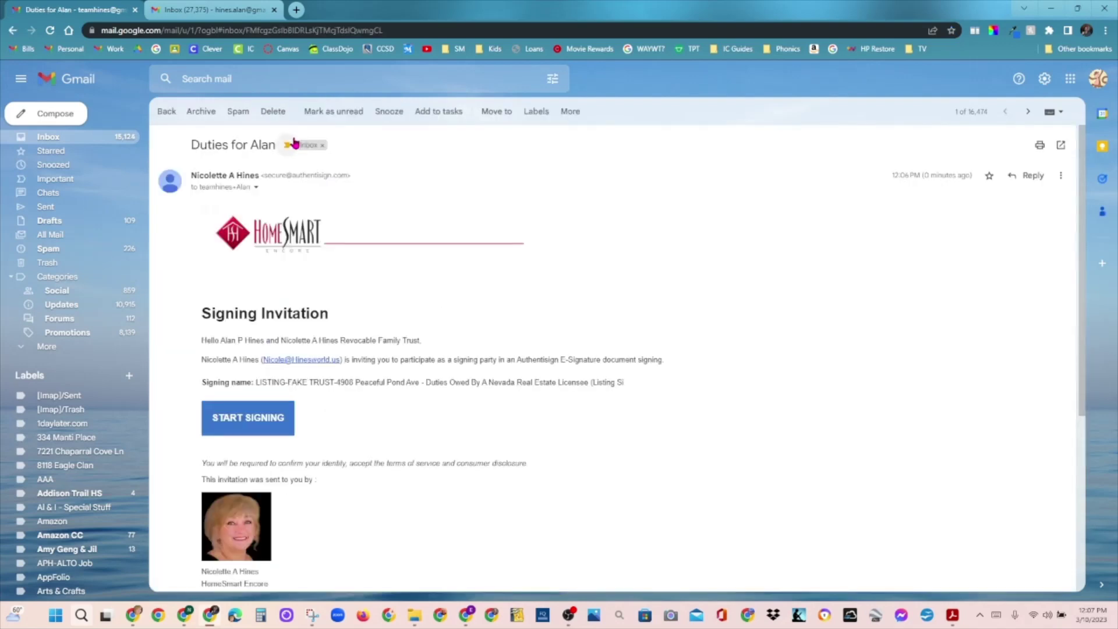
{"action": "left_click", "coordinate": [256, 188]}
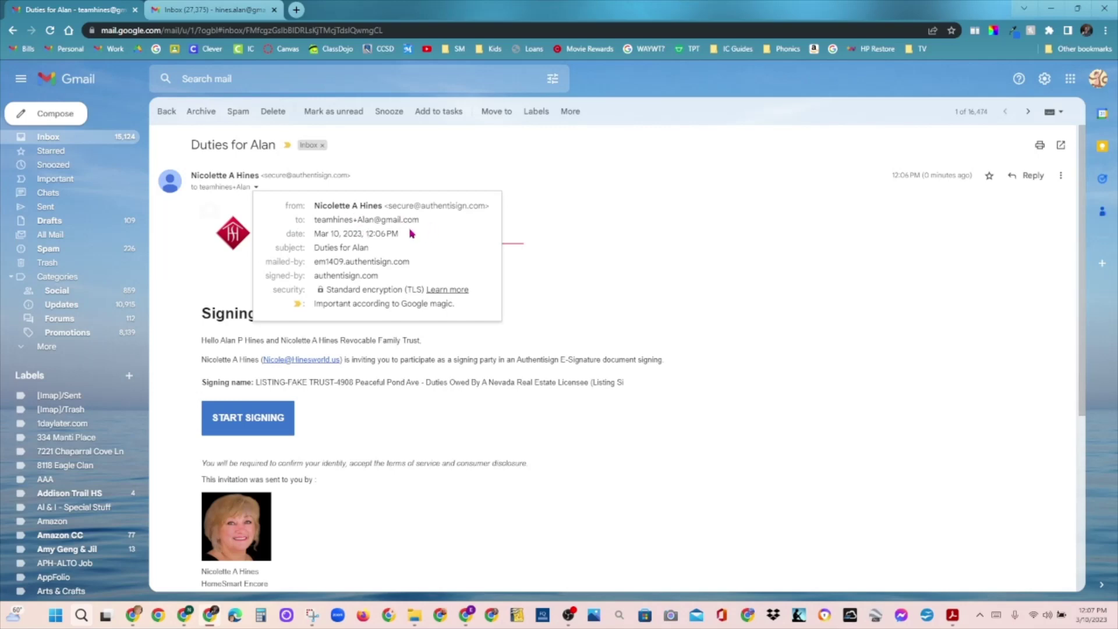
Step: Check the signed-in Google account and the invitation's recipient details, briefly viewing advanced search options
{"action": "key", "text": "ctrl"}
{"action": "key", "text": "ctrl"}
{"action": "left_click", "coordinate": [1099, 82]}
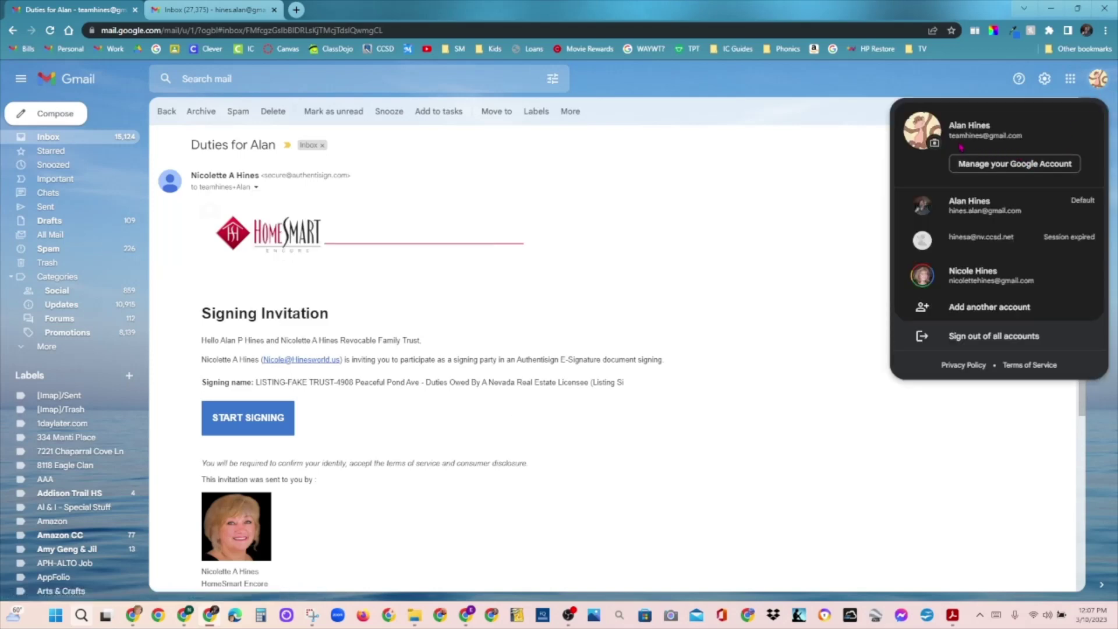
{"action": "key", "text": "ctrl"}
{"action": "key", "text": "ctrl"}
{"action": "left_click", "coordinate": [645, 214]}
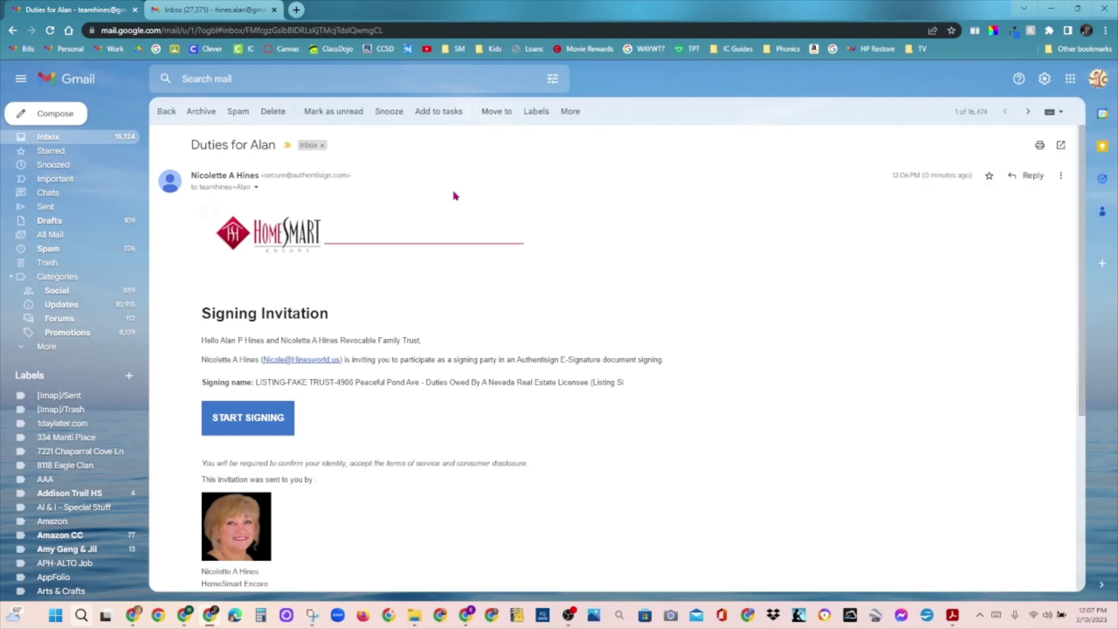
{"action": "left_click", "coordinate": [256, 187]}
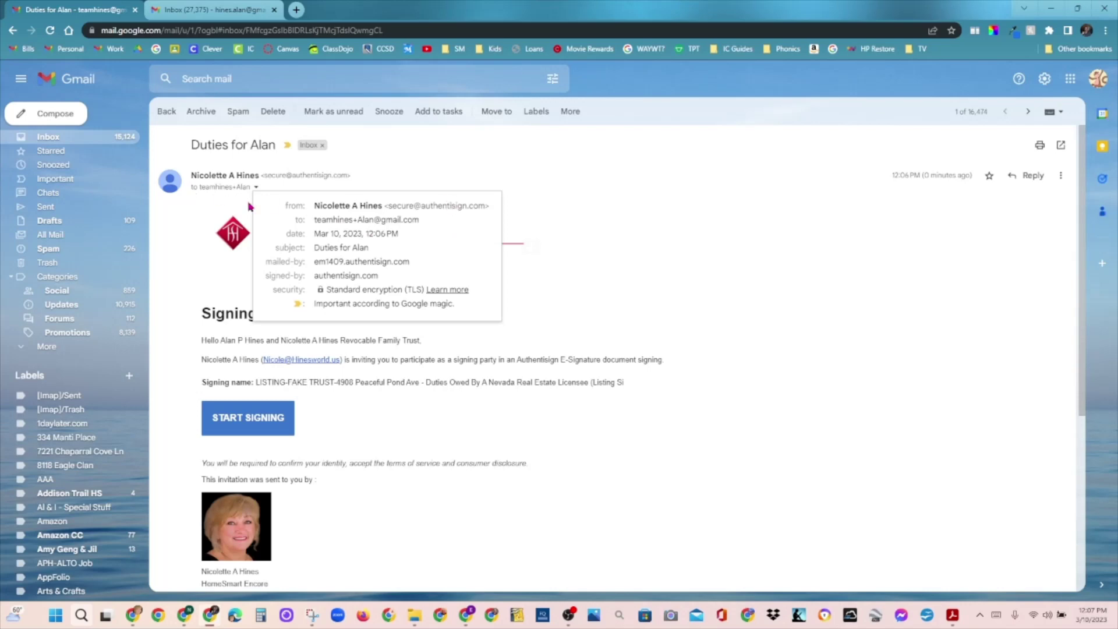
{"action": "left_click", "coordinate": [171, 127]}
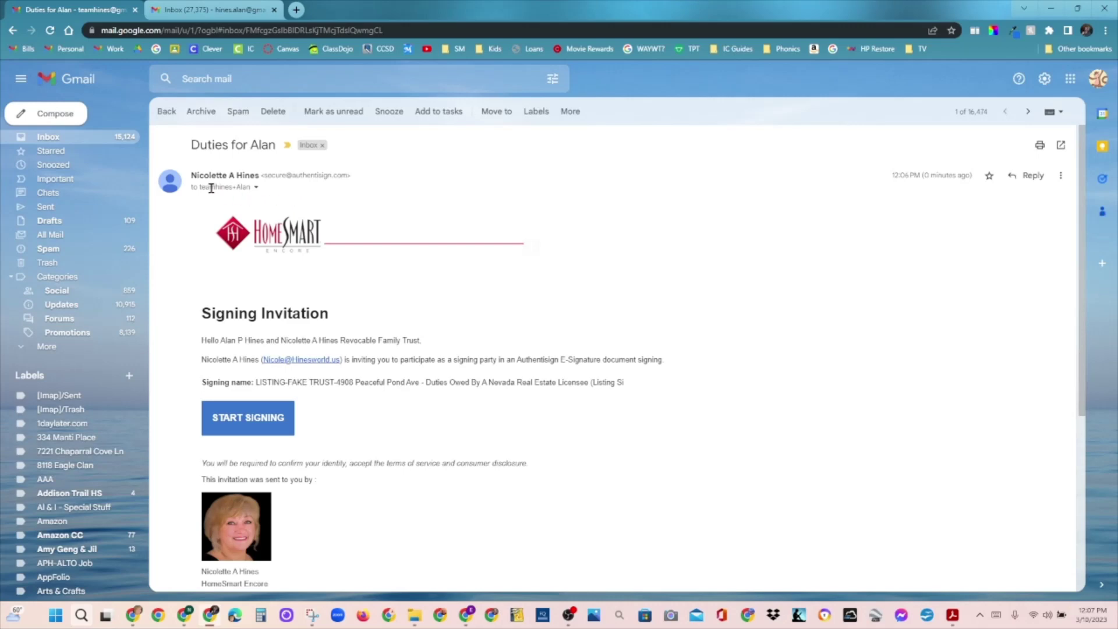
{"action": "mouse_move", "coordinate": [230, 188]}
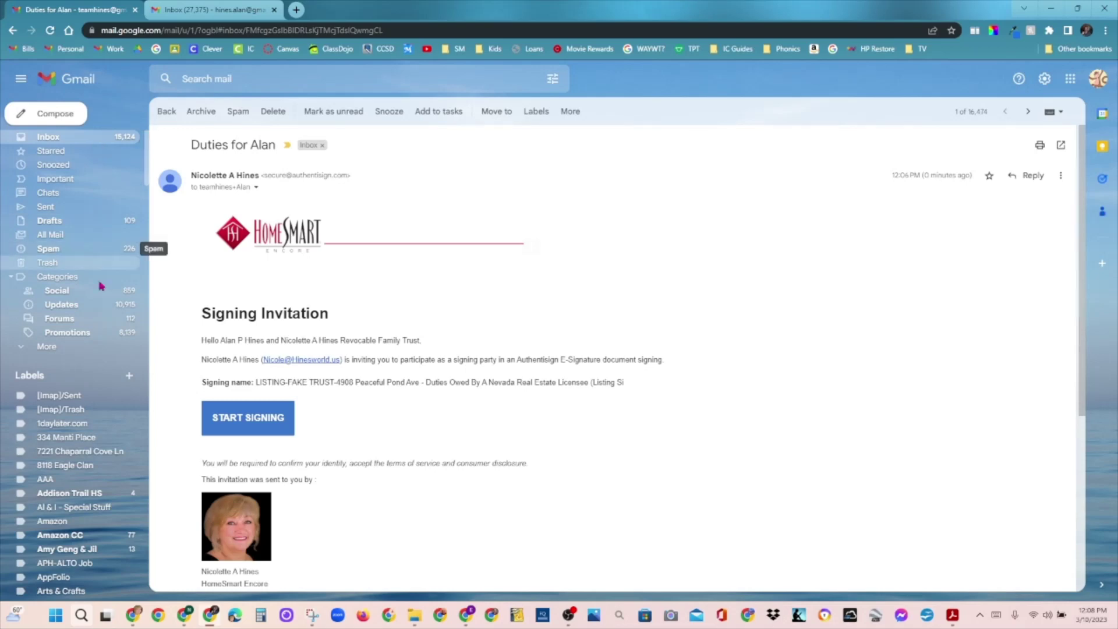
{"action": "left_click", "coordinate": [554, 80]}
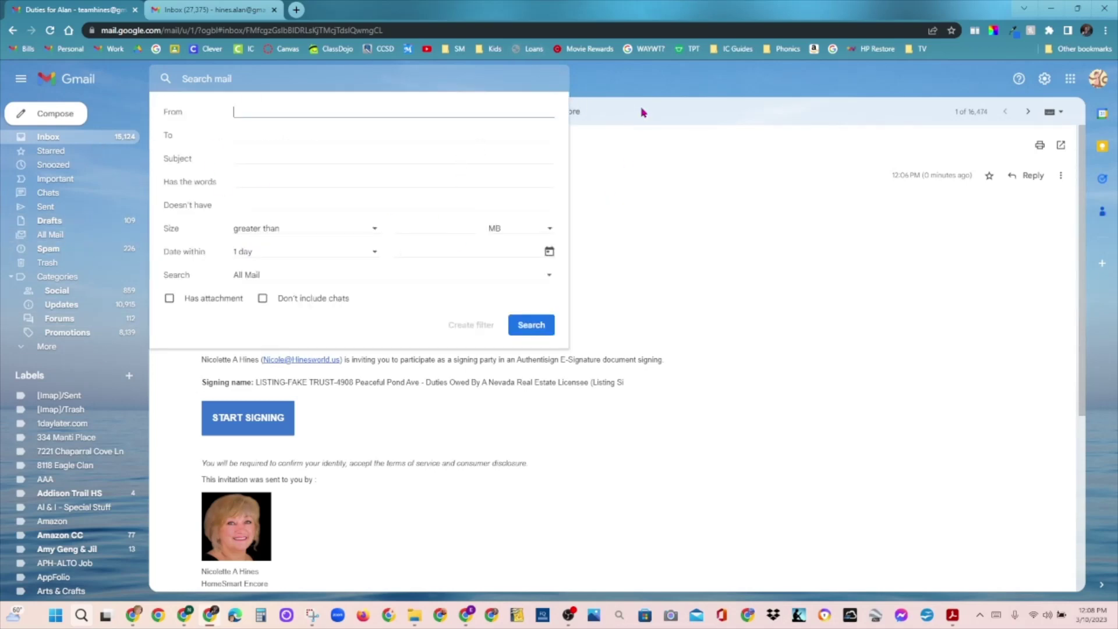
{"action": "left_click", "coordinate": [635, 88]}
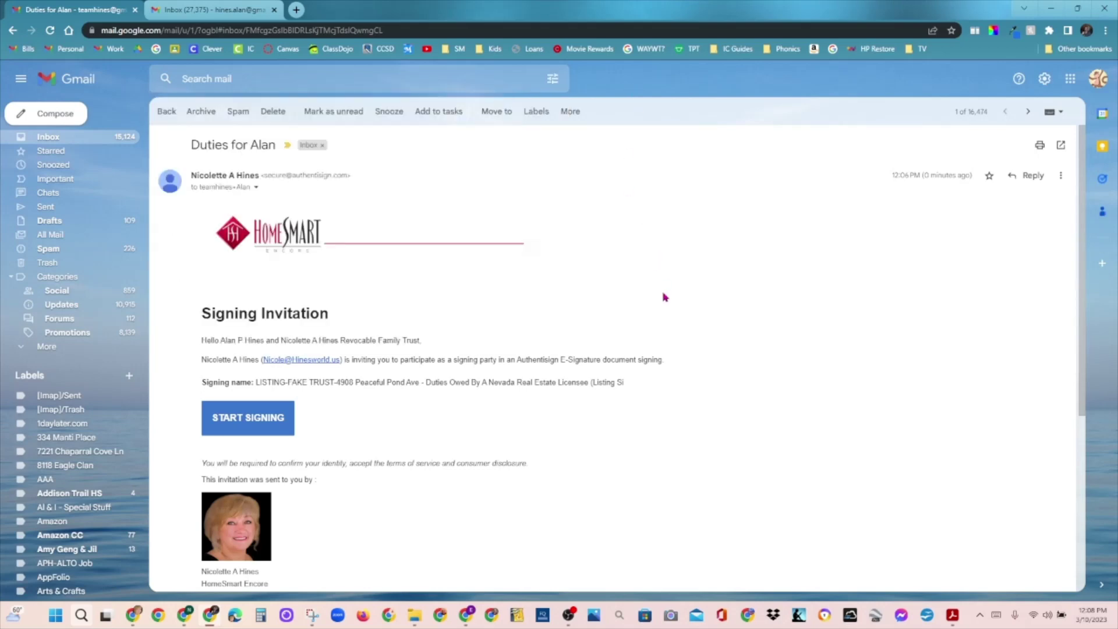
Step: Start signing, accept the e-signature terms, and begin at the first initials field to create a signature
{"action": "left_click", "coordinate": [262, 430]}
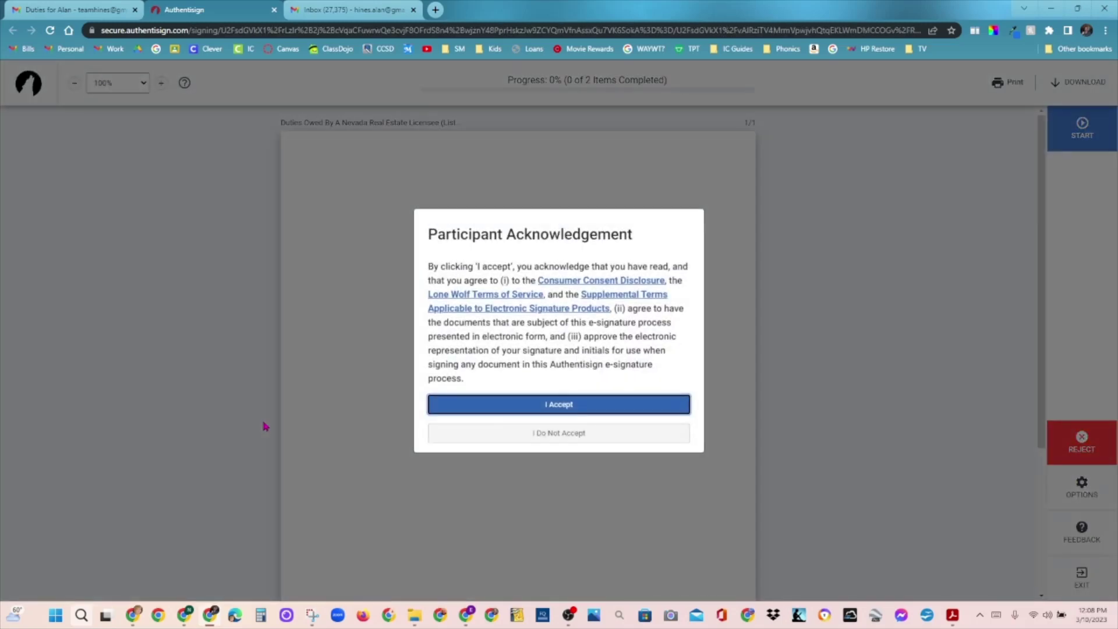
{"action": "left_click", "coordinate": [579, 404]}
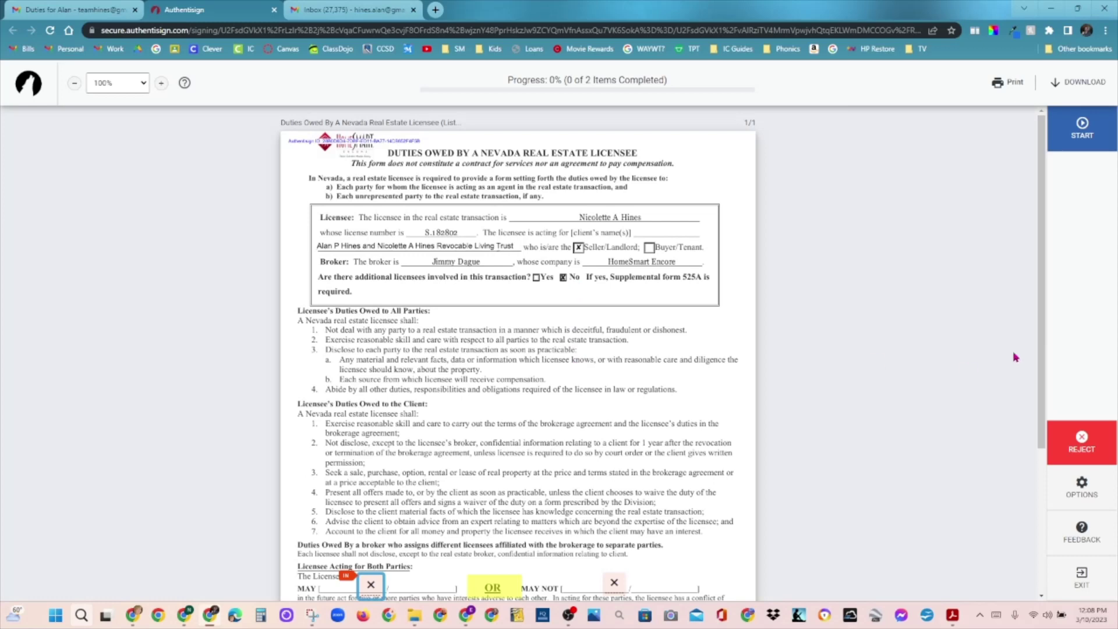
{"action": "left_click_drag", "start_coordinate": [1042, 243], "coordinate": [1043, 346]}
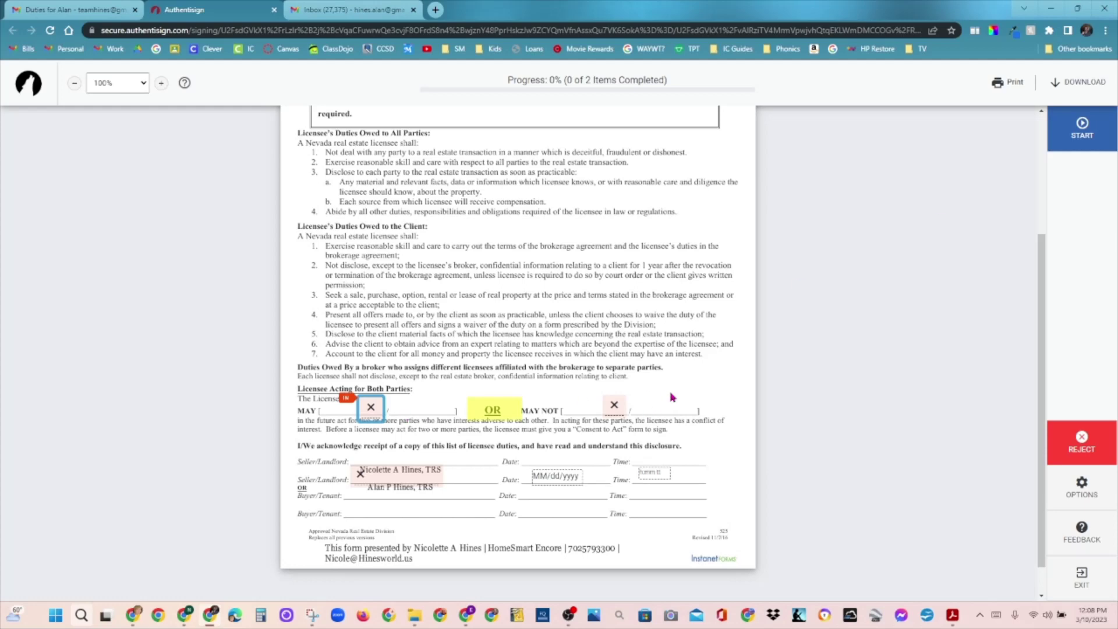
{"action": "left_click", "coordinate": [1082, 131]}
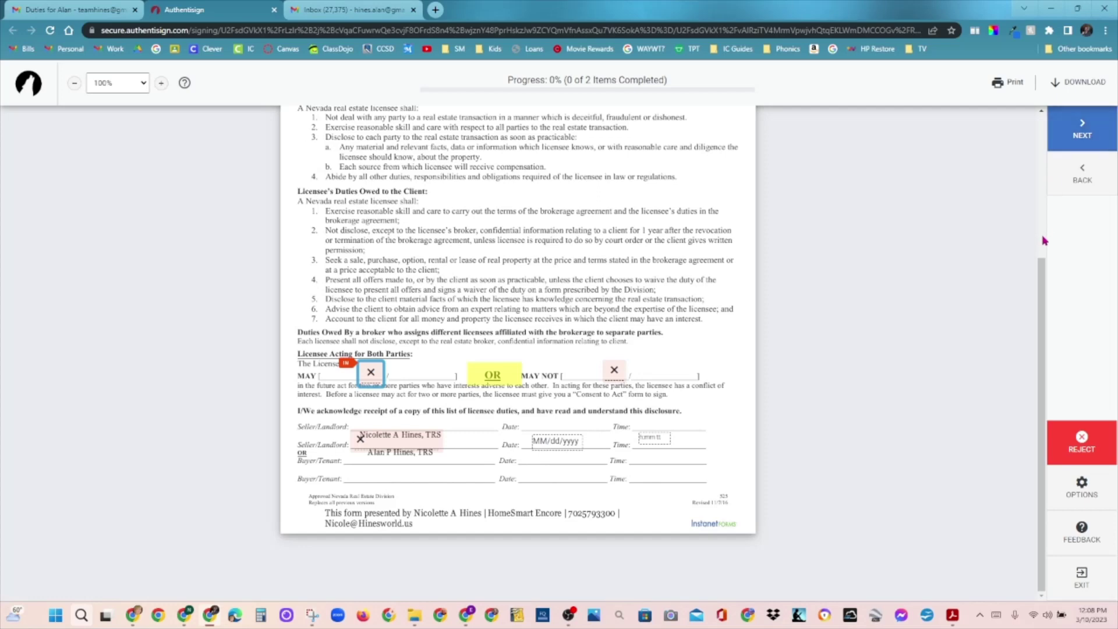
{"action": "left_click", "coordinate": [363, 381]}
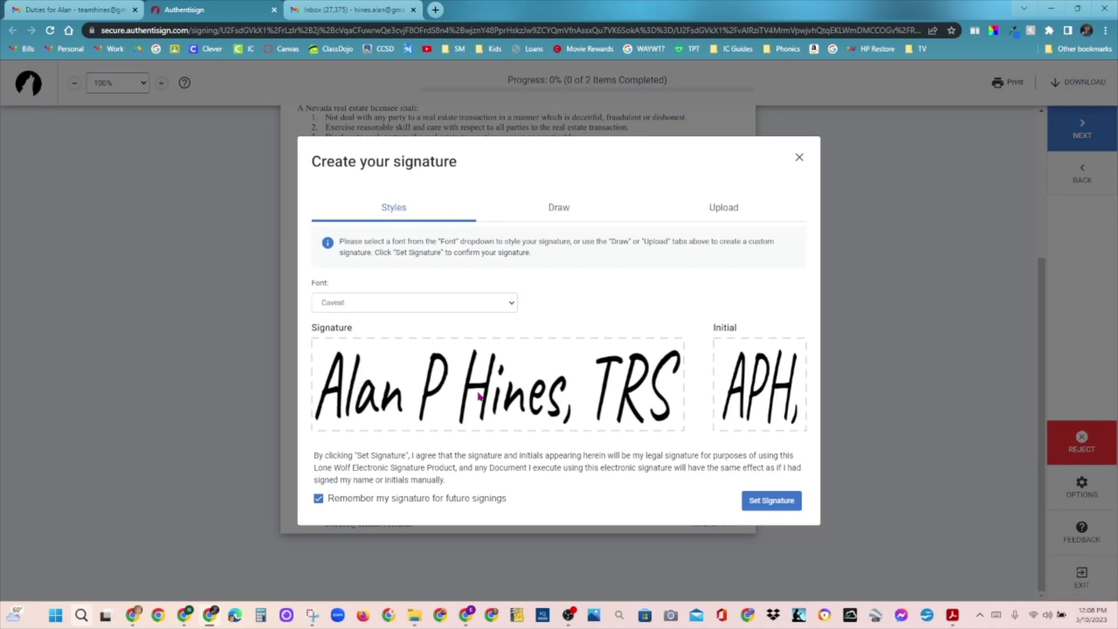
Step: Adopt the styled signature, initial the MAY line, and sign the Seller/Landlord line
{"action": "left_click", "coordinate": [774, 499]}
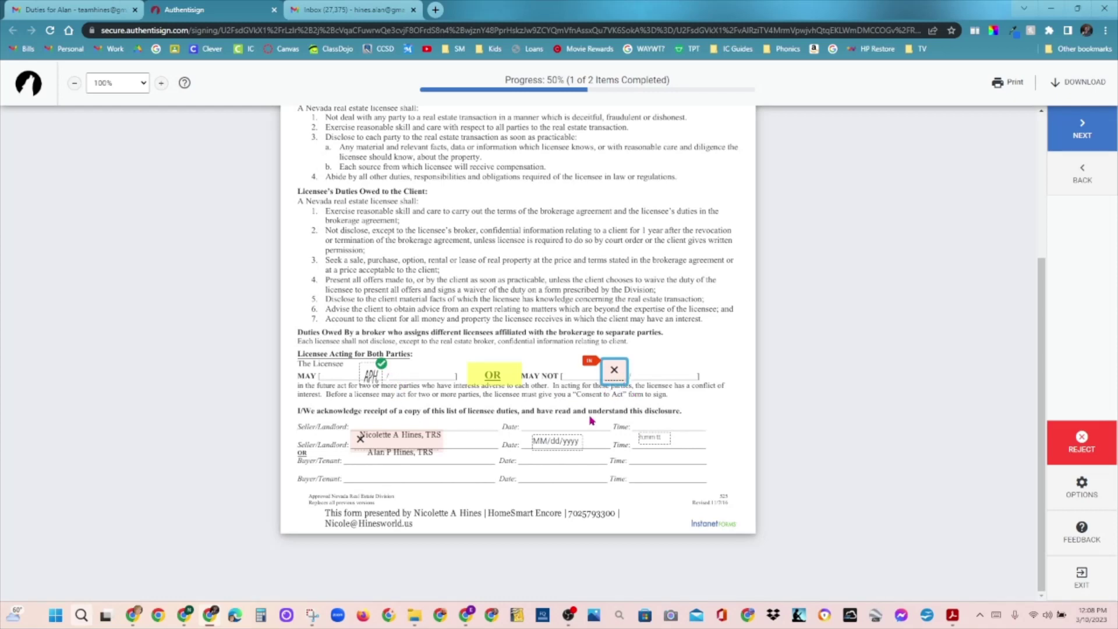
{"action": "left_click", "coordinate": [614, 373]}
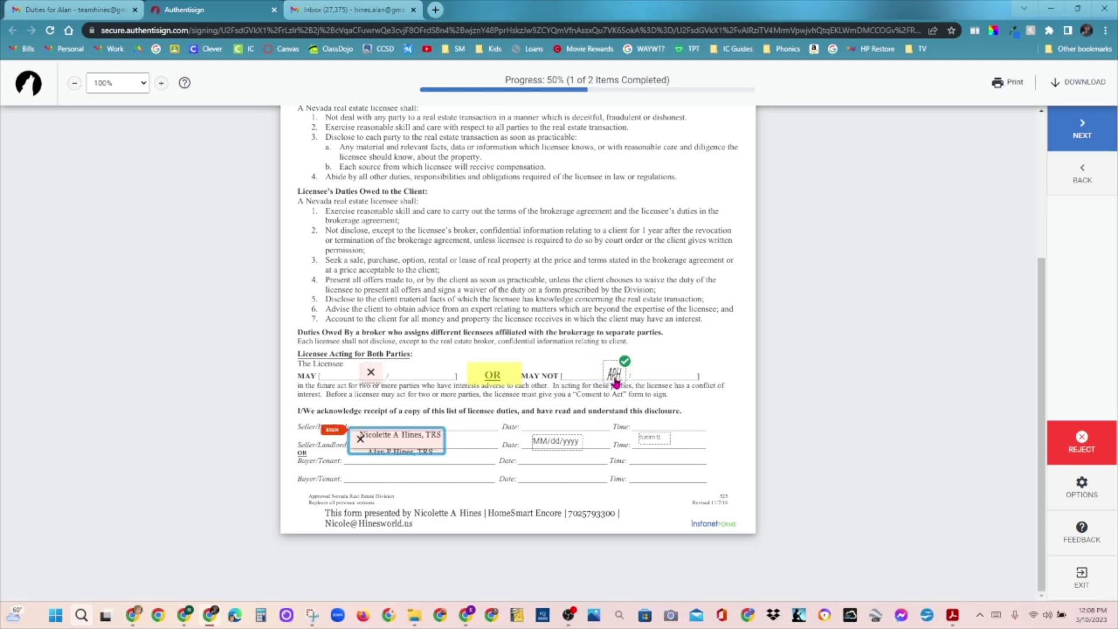
{"action": "left_click", "coordinate": [371, 376]}
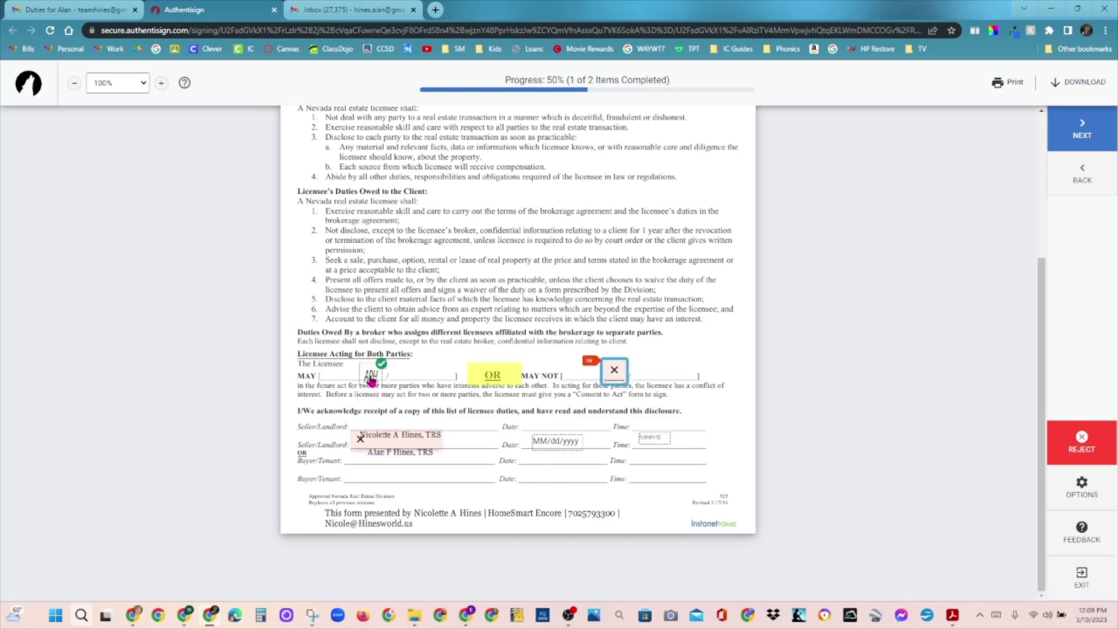
{"action": "left_click", "coordinate": [414, 439]}
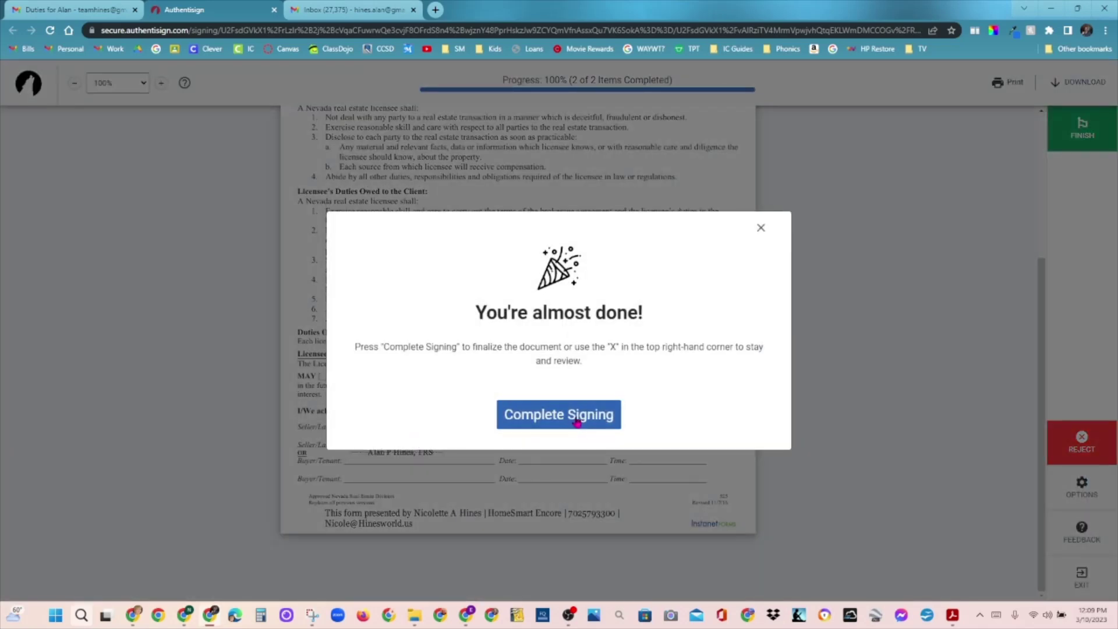
Step: Review that the initials sit on the MAY field, then finish and complete signing
{"action": "left_click", "coordinate": [763, 230]}
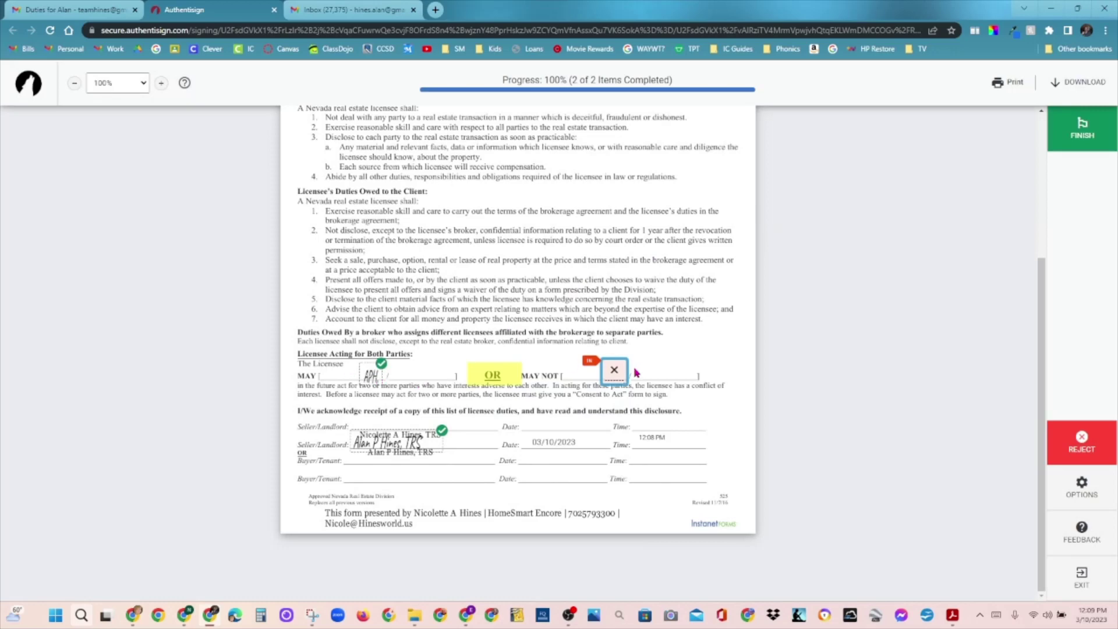
{"action": "left_click", "coordinate": [616, 376]}
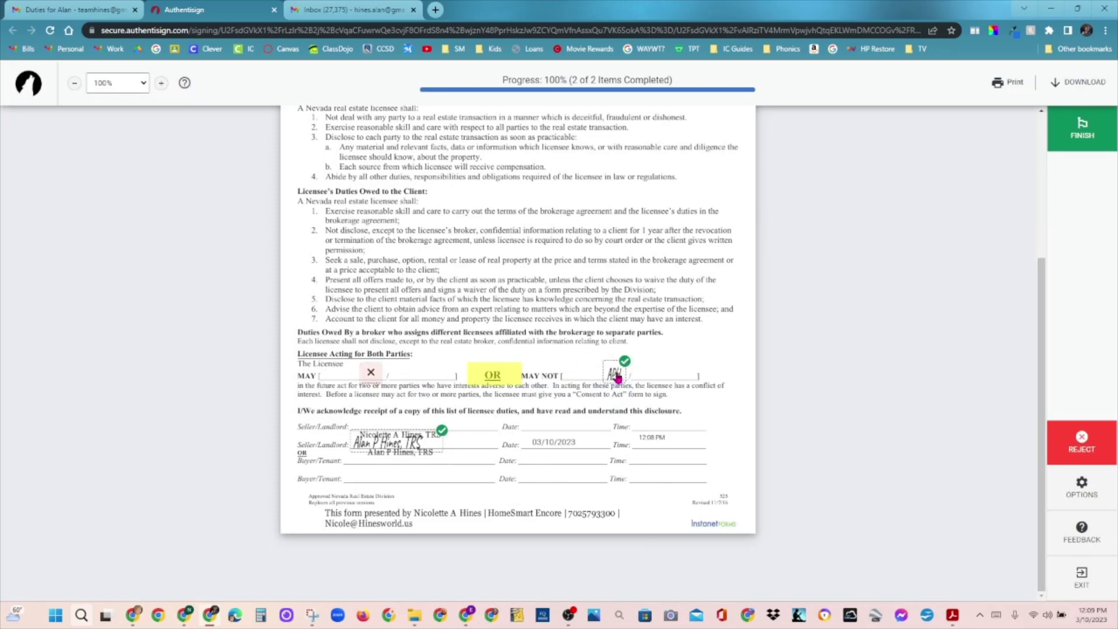
{"action": "left_click", "coordinate": [378, 384]}
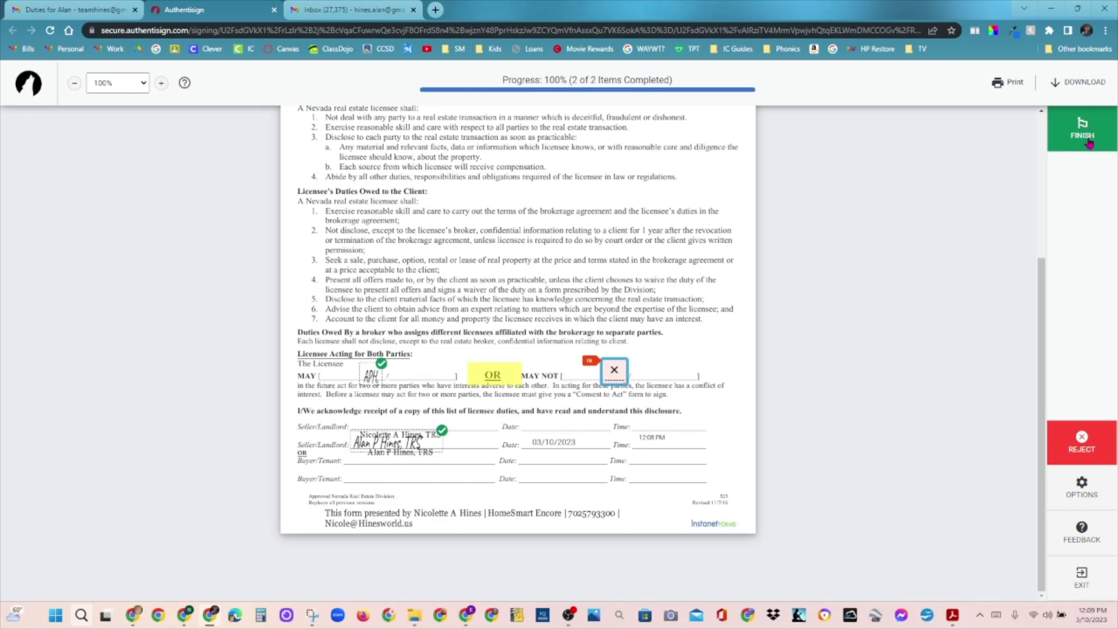
{"action": "left_click", "coordinate": [1088, 142]}
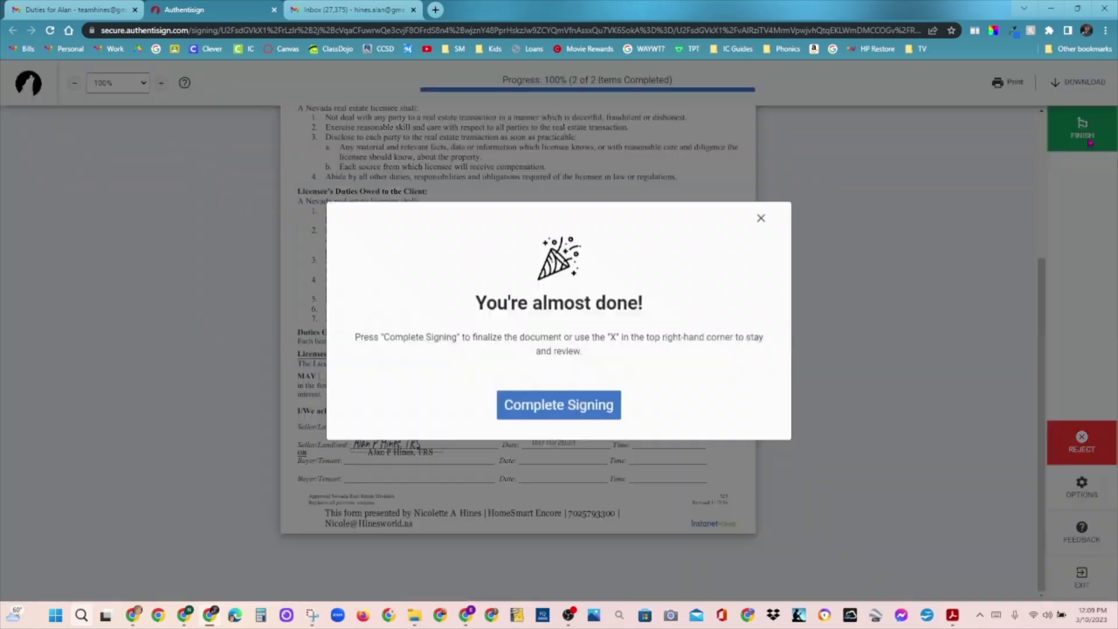
{"action": "left_click", "coordinate": [606, 421]}
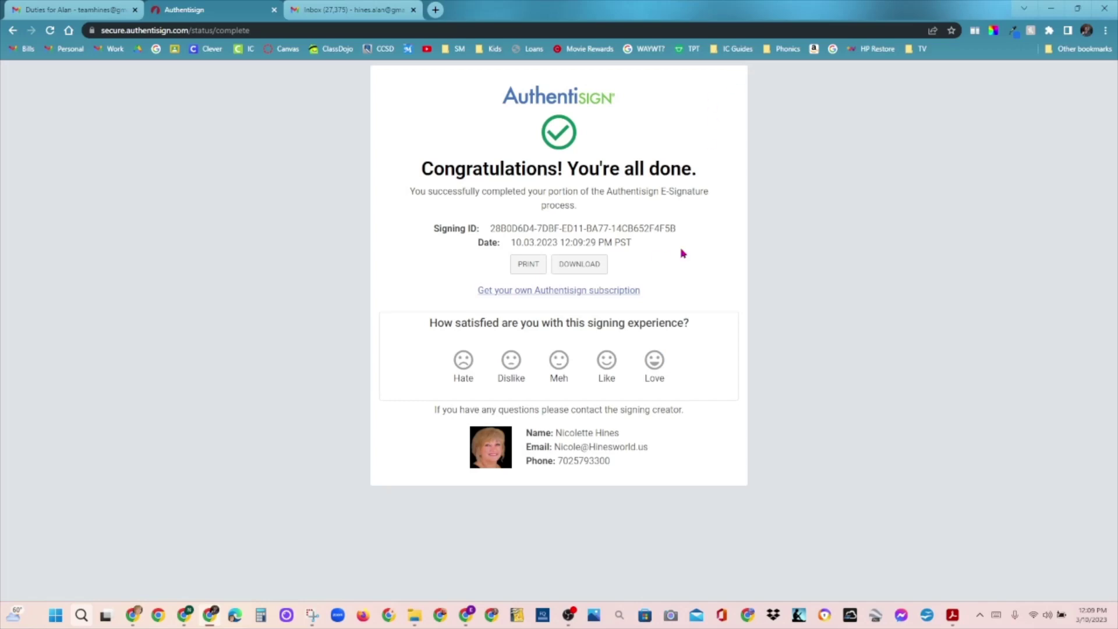
Step: Rate the signing experience as Love and close the Authentisign signing window
{"action": "left_click", "coordinate": [655, 373]}
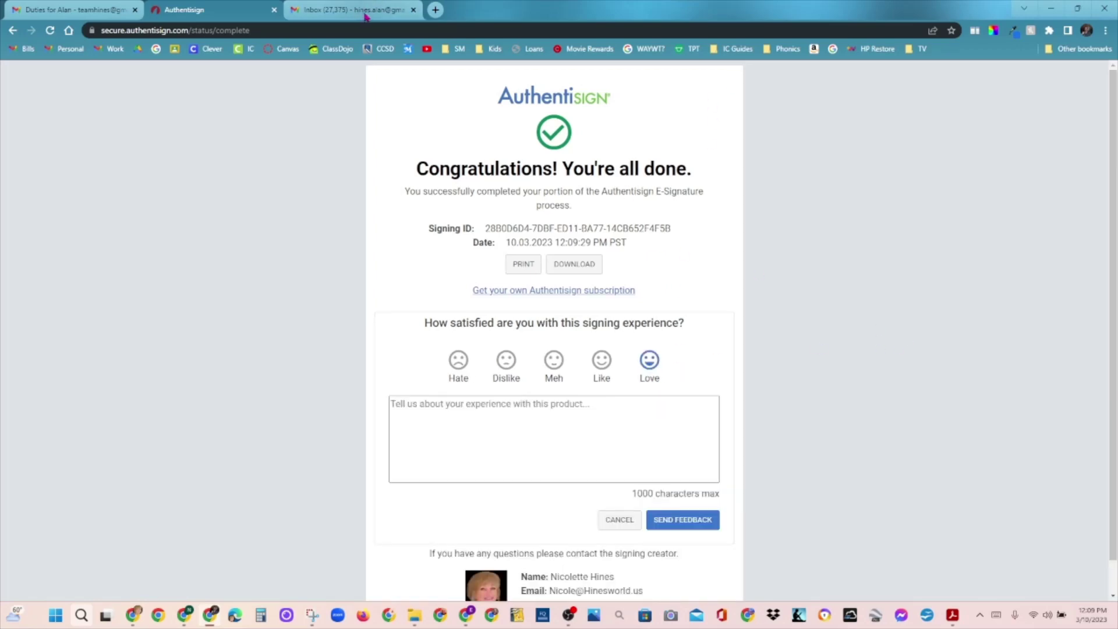
{"action": "left_click", "coordinate": [1103, 14]}
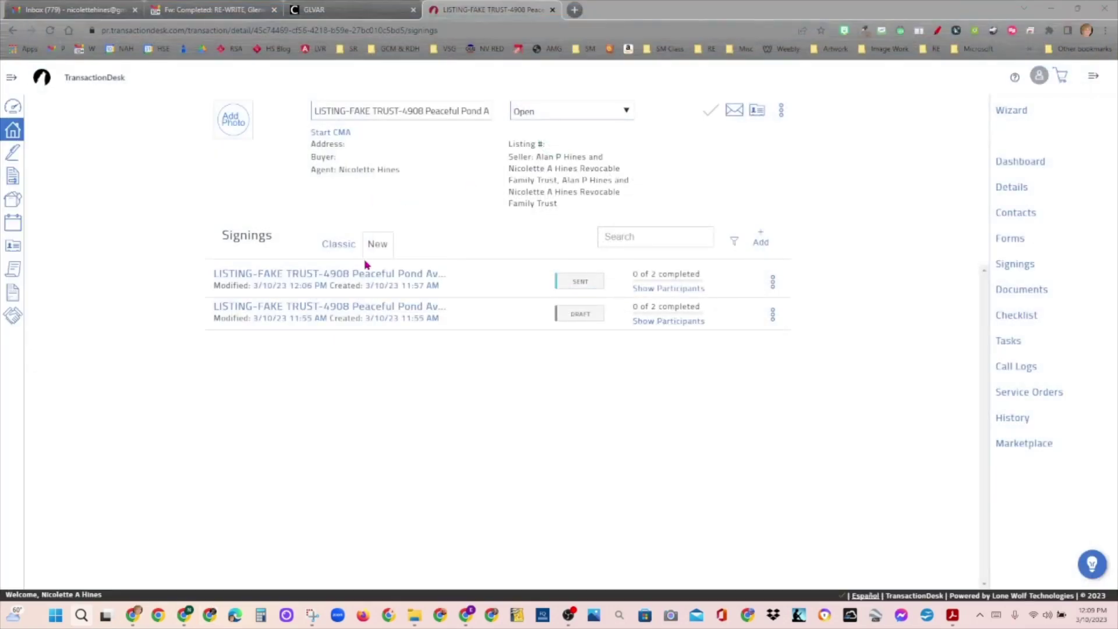
Step: Reload the signings, open the Duties Owed signing, and confirm Force Signing Completion from More
{"action": "left_click", "coordinate": [50, 33]}
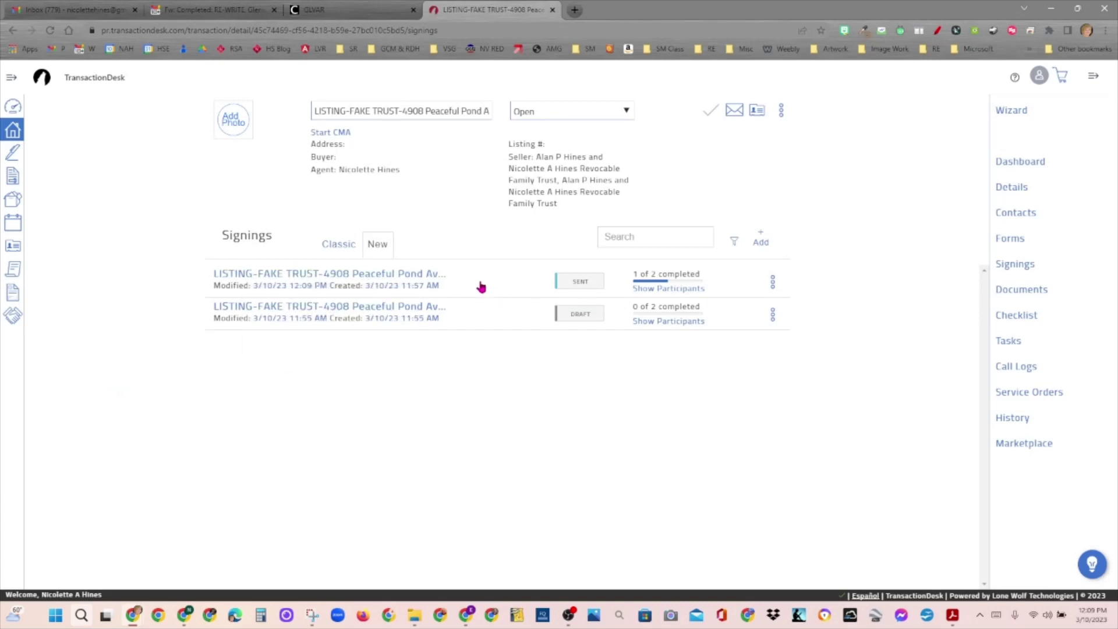
{"action": "left_click", "coordinate": [359, 276]}
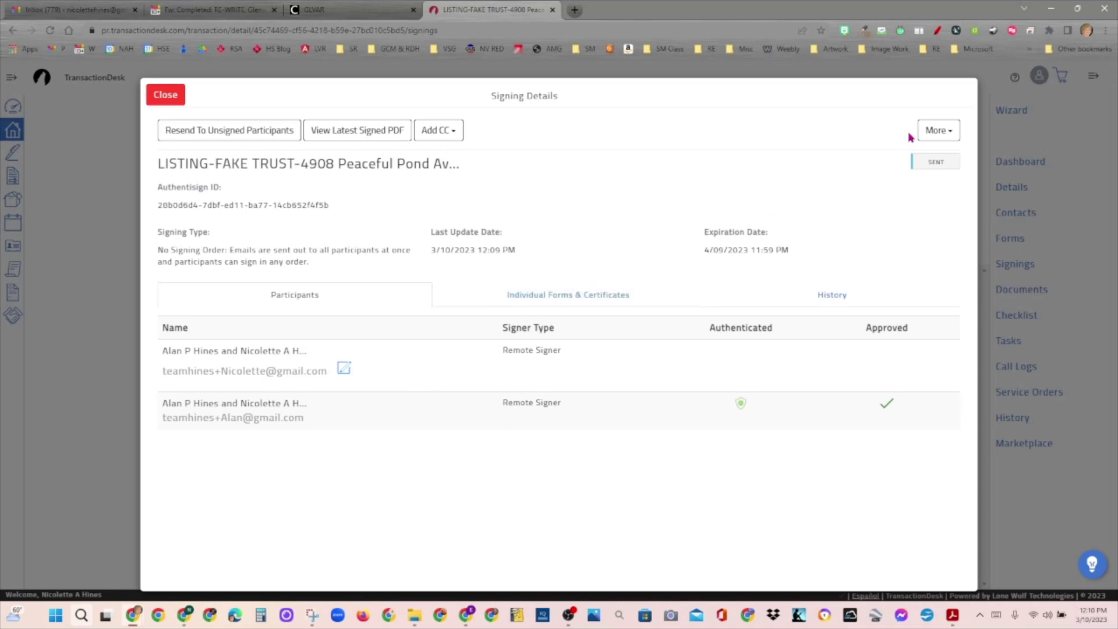
{"action": "left_click", "coordinate": [946, 136]}
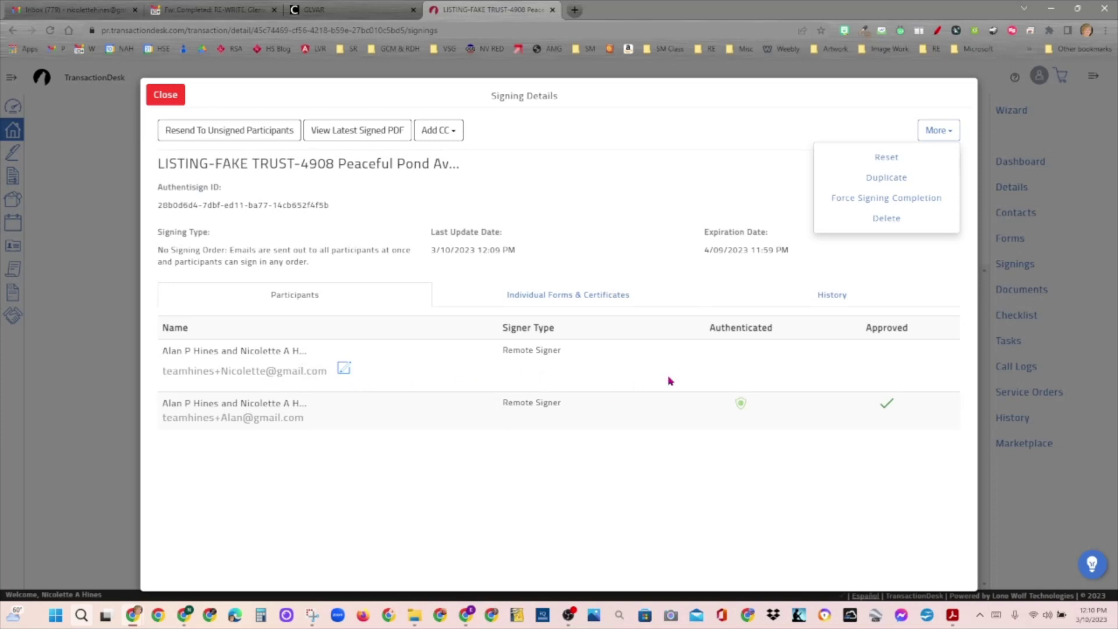
{"action": "left_click", "coordinate": [646, 507]}
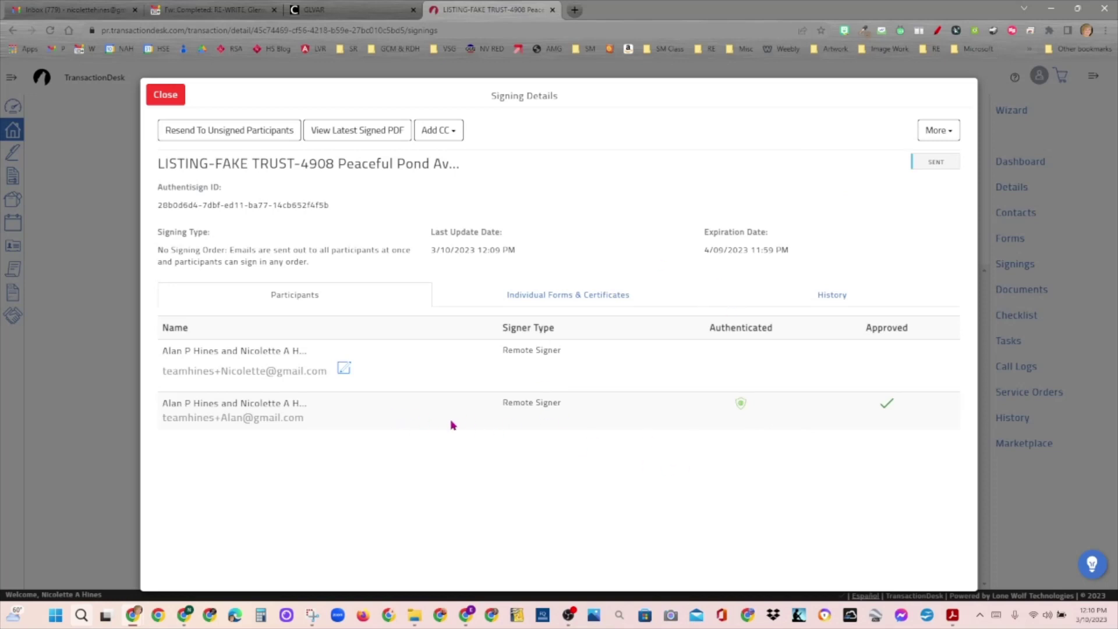
{"action": "left_click", "coordinate": [948, 135]}
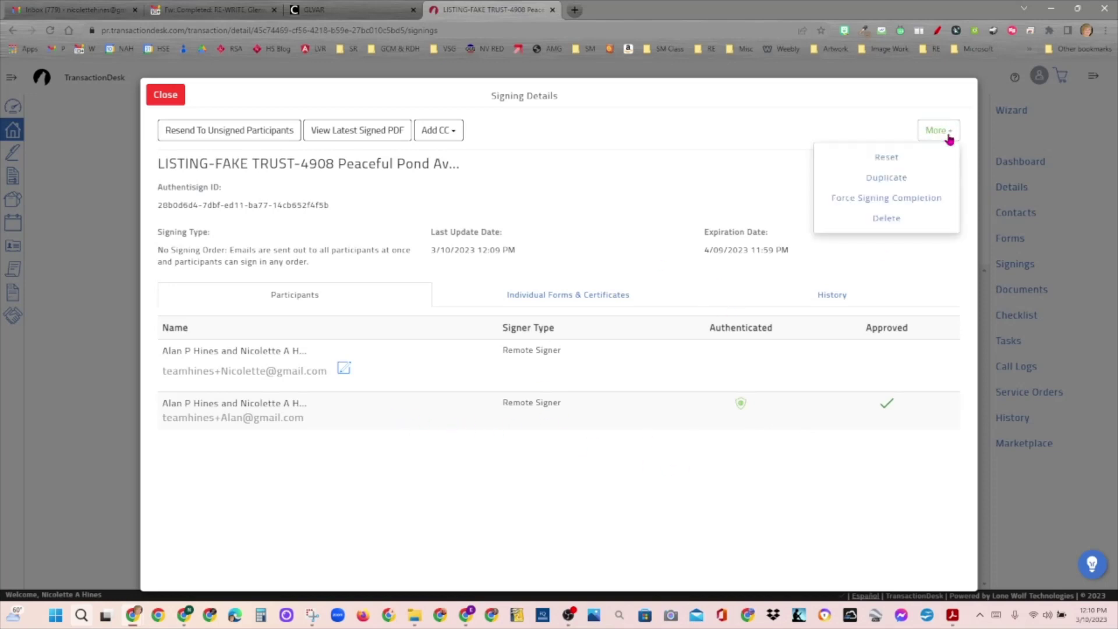
{"action": "left_click", "coordinate": [931, 200]}
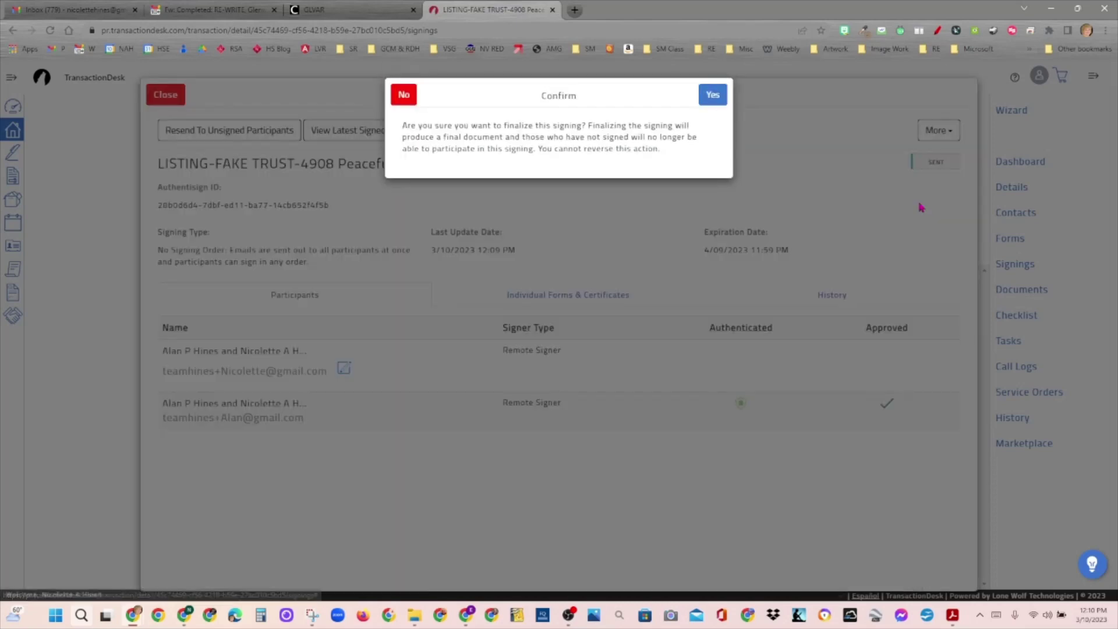
{"action": "left_click", "coordinate": [712, 95]}
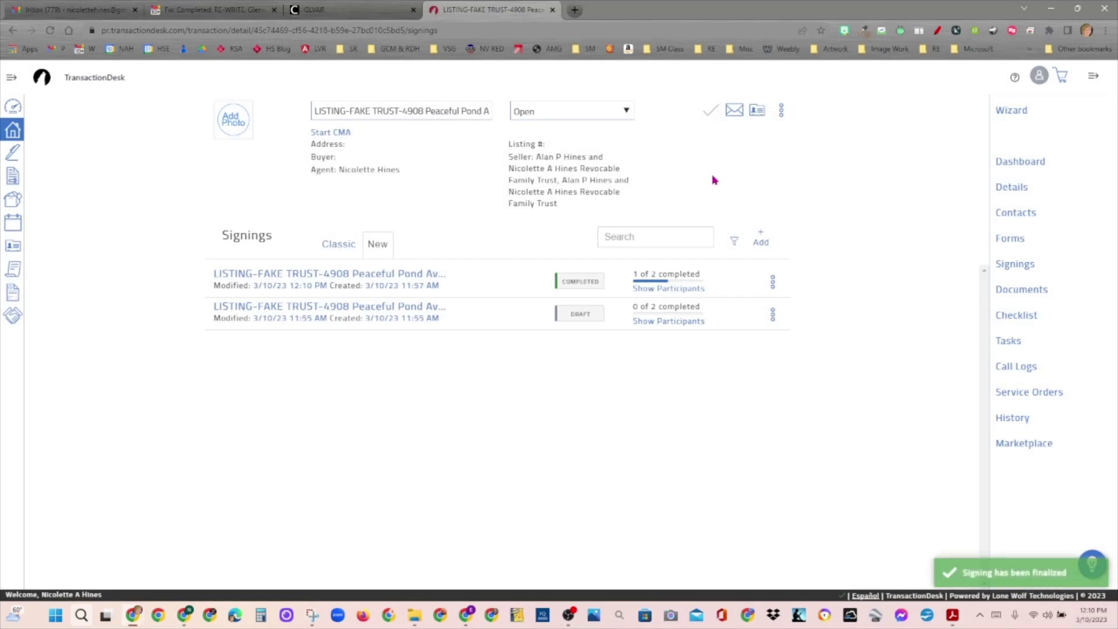
Step: Open the signed Rev 1116 Duties Owed PDF from Documents, scroll to the signatures, then close it
{"action": "left_click", "coordinate": [1038, 289]}
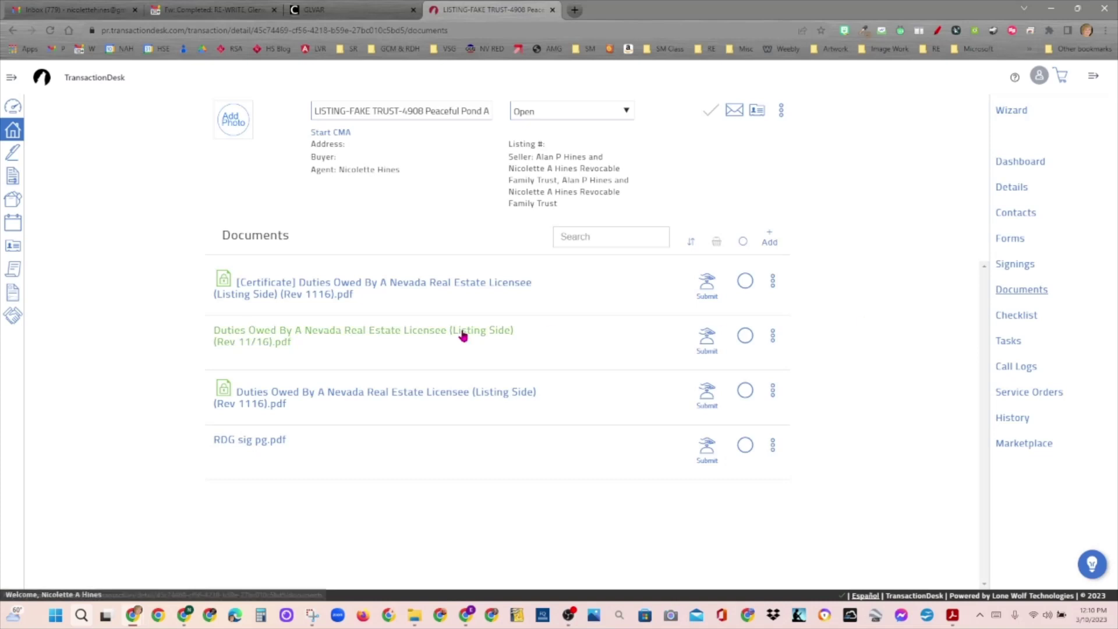
{"action": "left_click", "coordinate": [432, 397]}
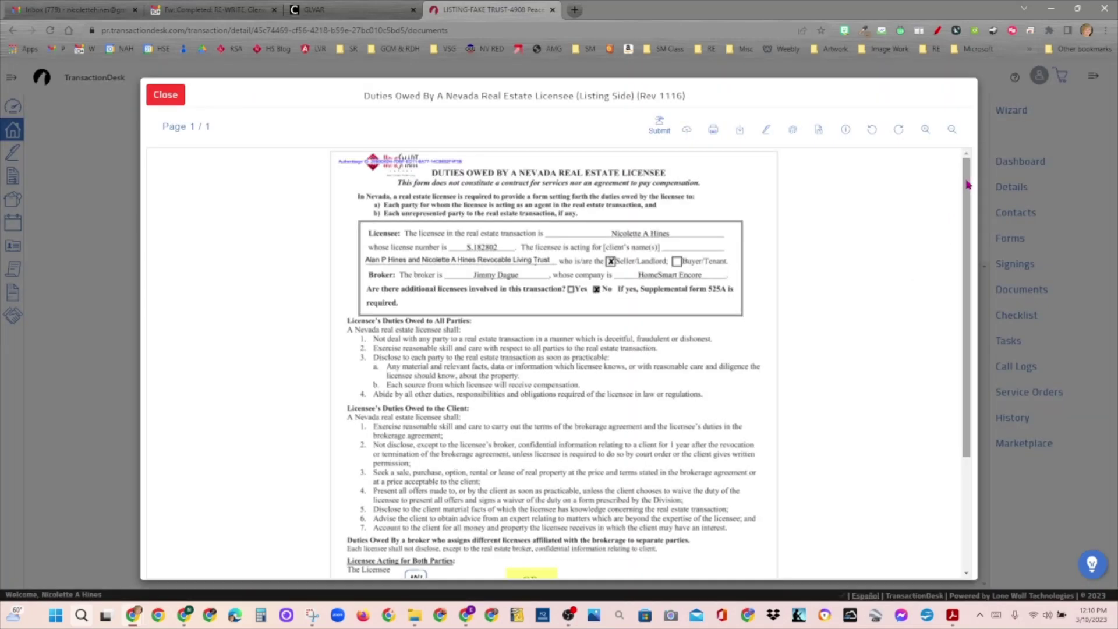
{"action": "left_click_drag", "start_coordinate": [967, 186], "coordinate": [971, 340]}
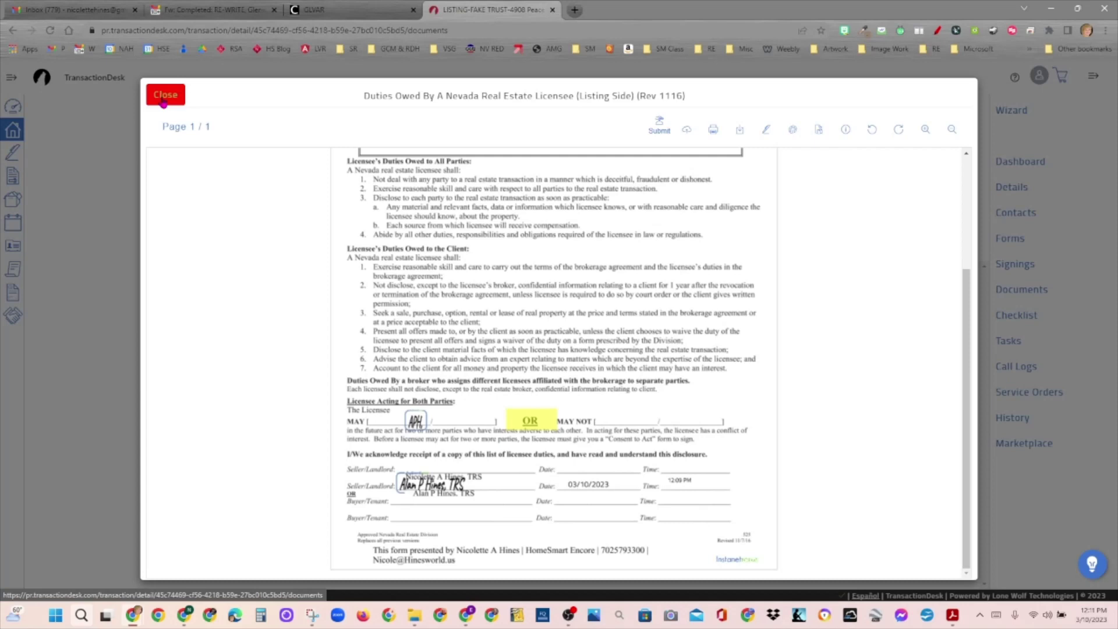
{"action": "left_click", "coordinate": [164, 96]}
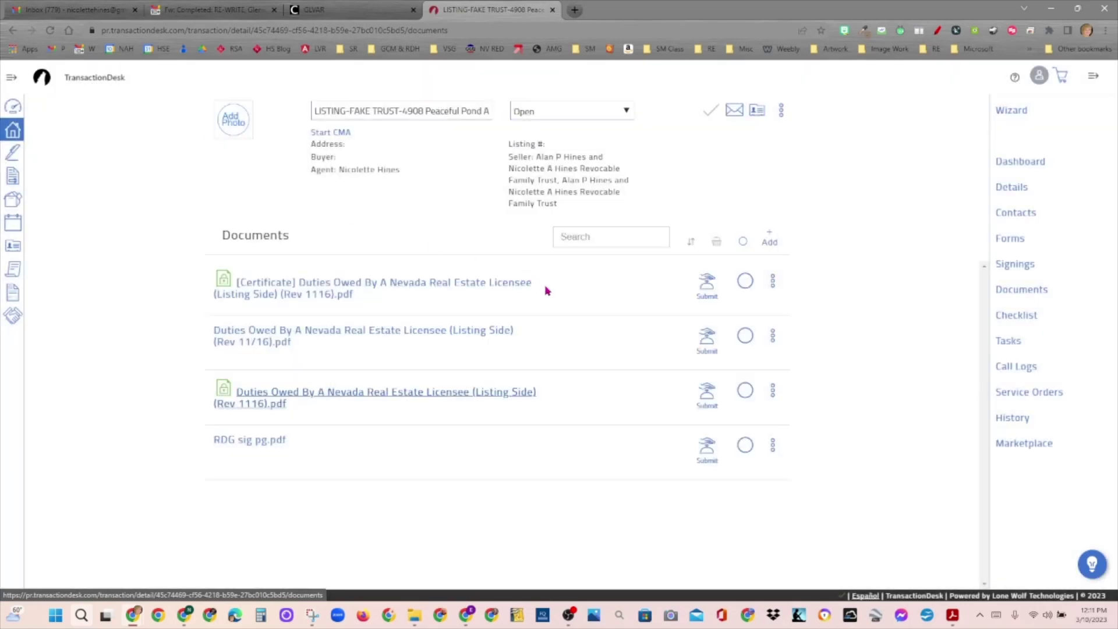